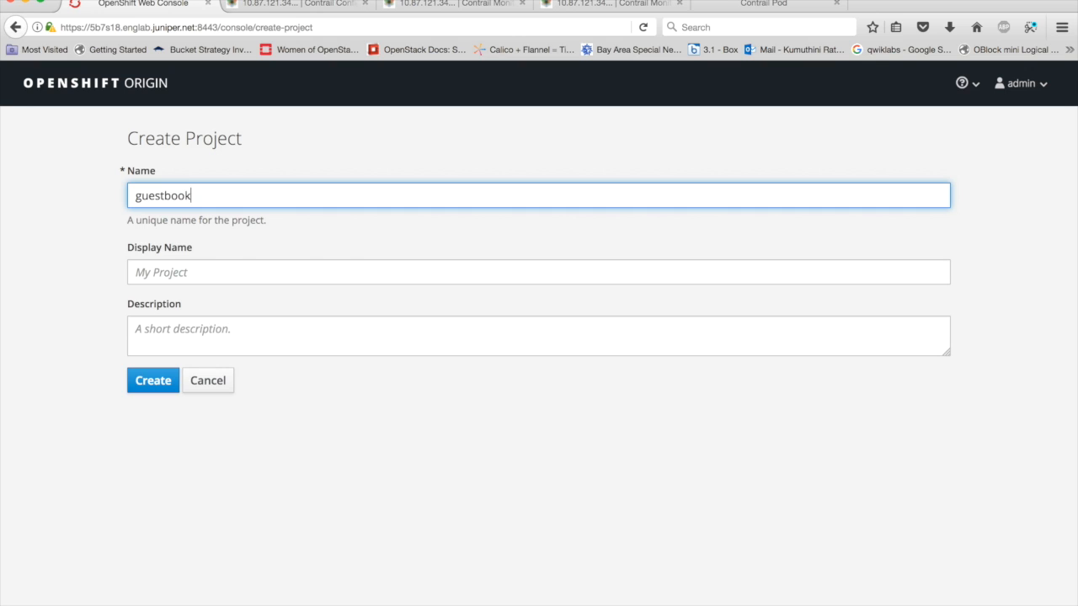
# - Set the new guestbook project's display name to guestbook, fill in its description, and create the project
pyautogui.click(530, 278)
pyautogui.write('guestbook')
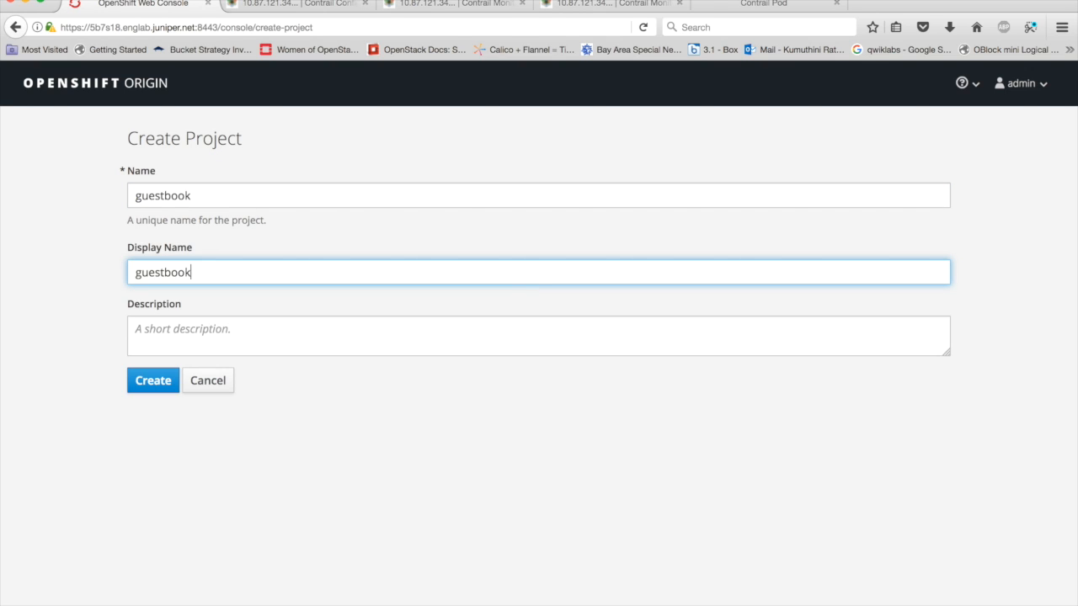
pyautogui.click(460, 337)
pyautogui.write('guestbook')
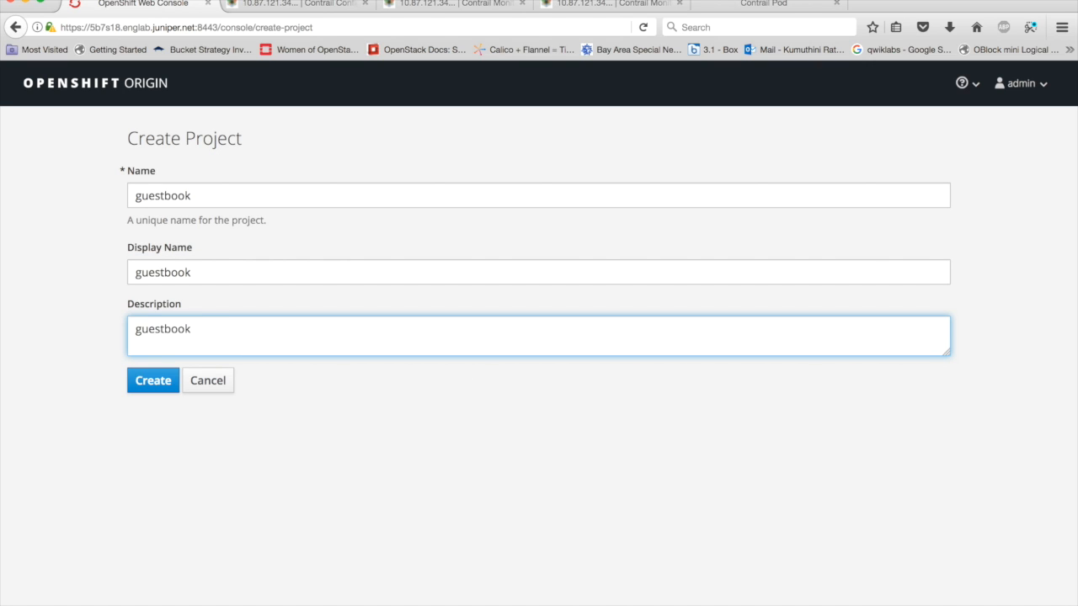
pyautogui.click(156, 387)
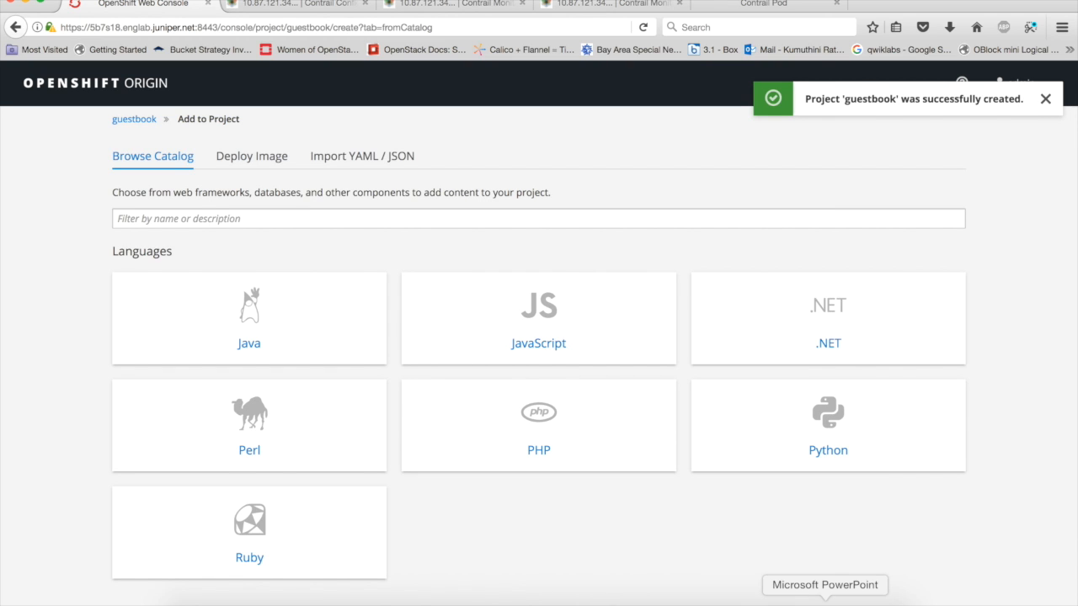
# - Switch to the PowerPoint presentation and view slide 5, after the demo setup slide
pyautogui.click(825, 599)
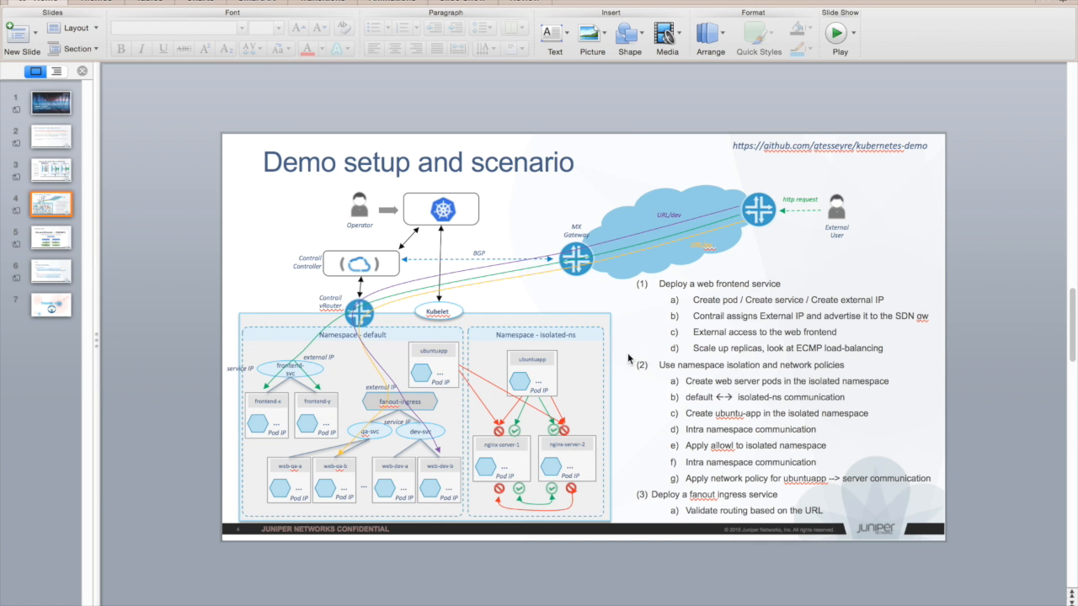
pyautogui.click(46, 244)
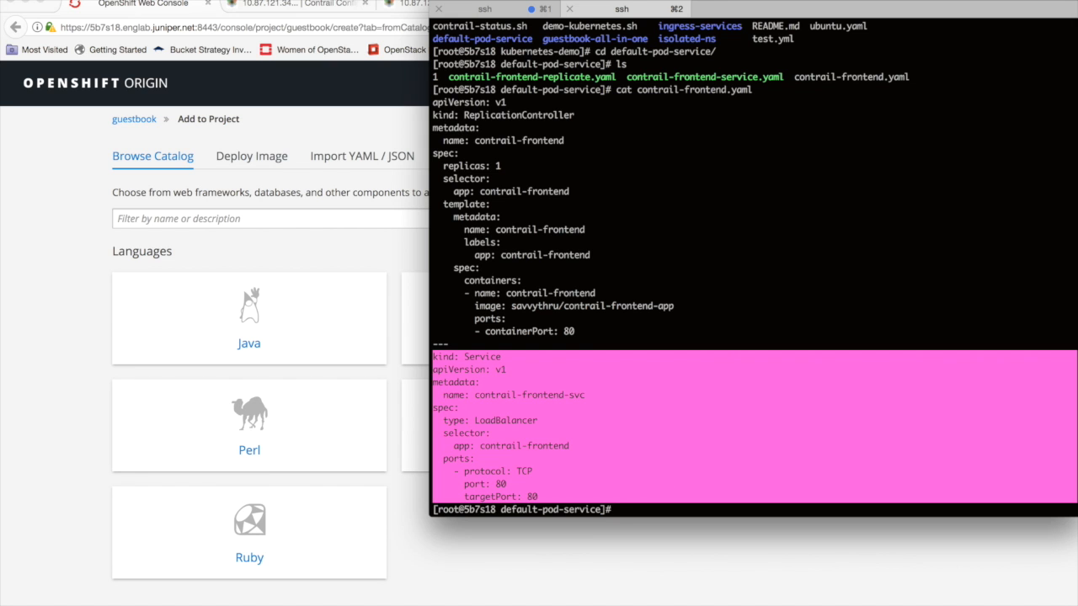
# - In the iTerm session, print the working directory and list its files, then go up to kubernetes-demo and list that folder
pyautogui.click(500, 304)
pyautogui.write('pwd')
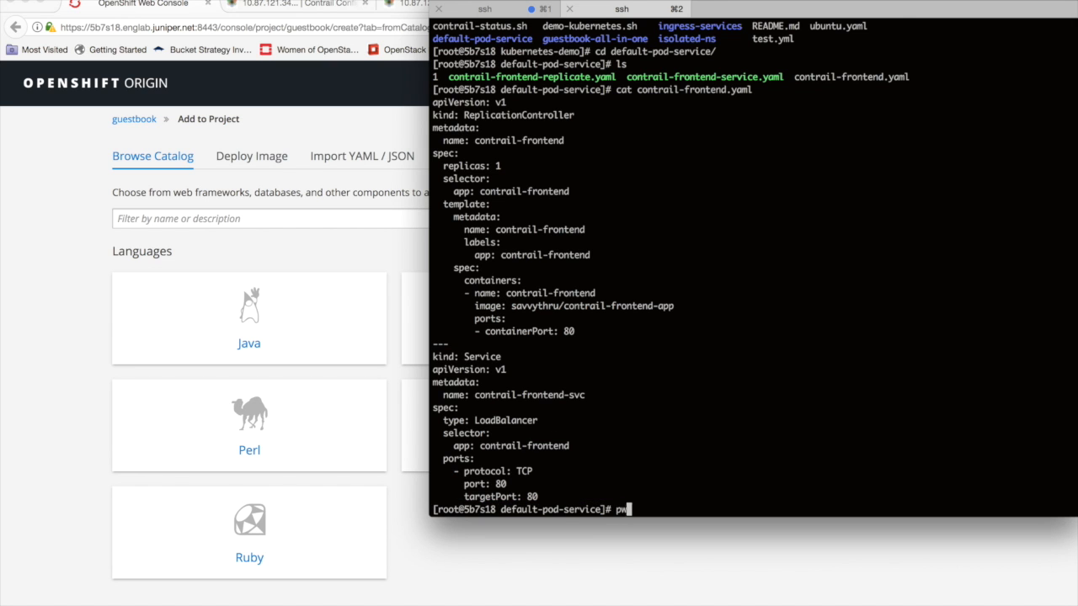
pyautogui.press('Return')
pyautogui.write('ls')
pyautogui.press('Return')
pyautogui.write('cd ..')
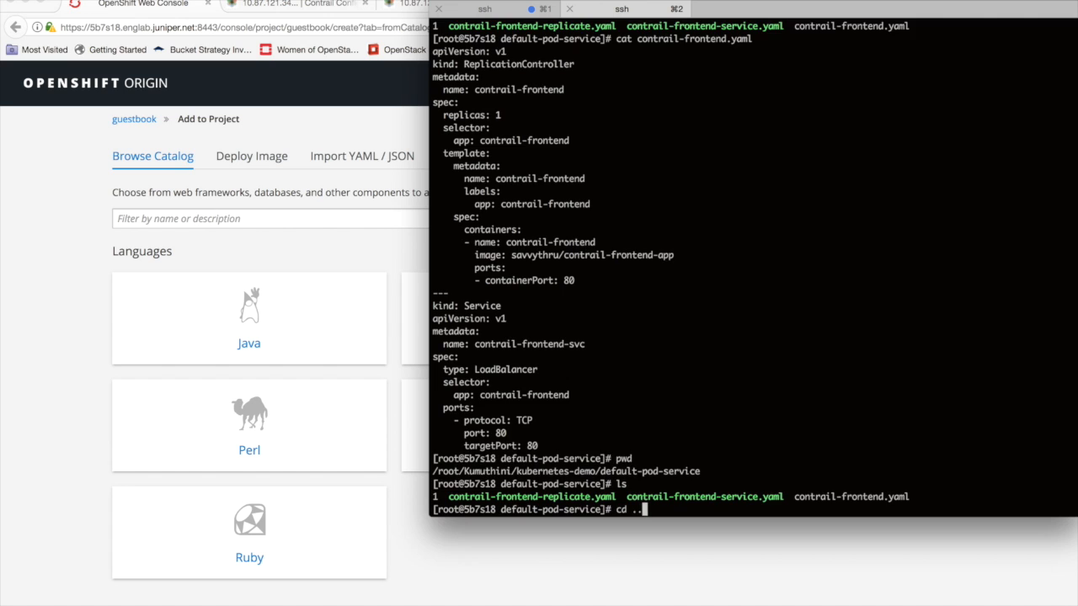
pyautogui.press('Return')
pyautogui.write('ls')
pyautogui.press('Return')
# - Go up one more directory, list its contents, then enter the guestbook folder and list its files
pyautogui.write('cd ')
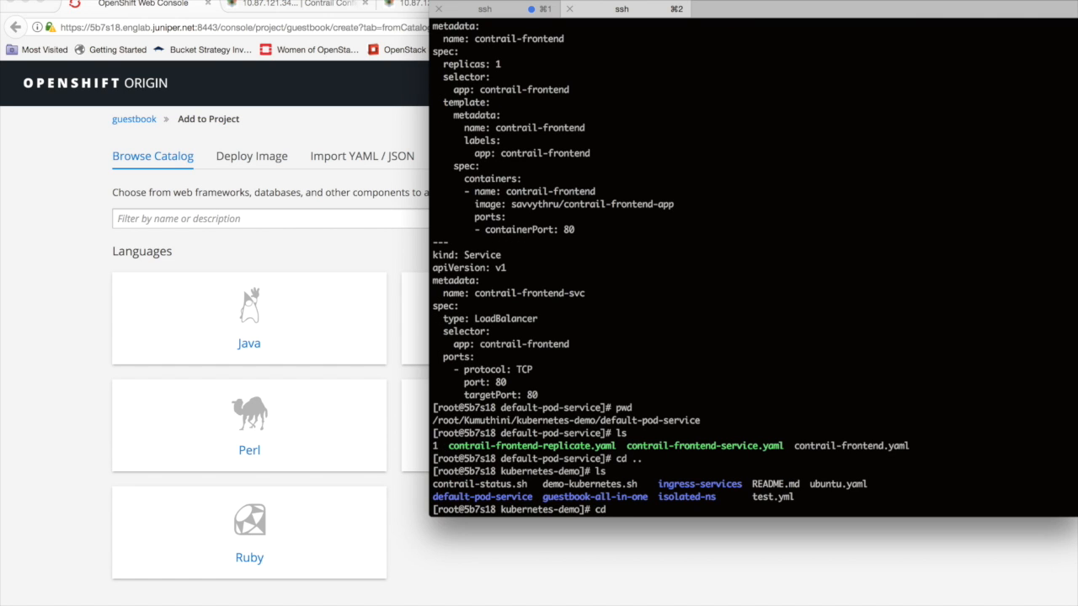
pyautogui.write('..')
pyautogui.press('Return')
pyautogui.write('ls')
pyautogui.press('Return')
pyautogui.write('cd gu')
pyautogui.press('Tab')
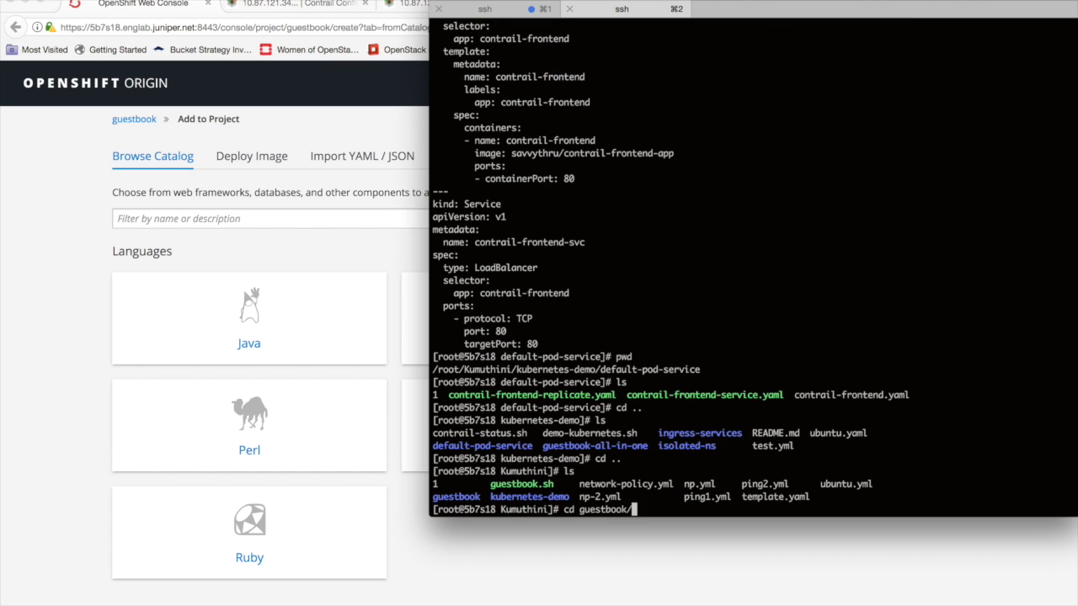
pyautogui.press('Return')
pyautogui.write('ls')
pyautogui.press('Return')
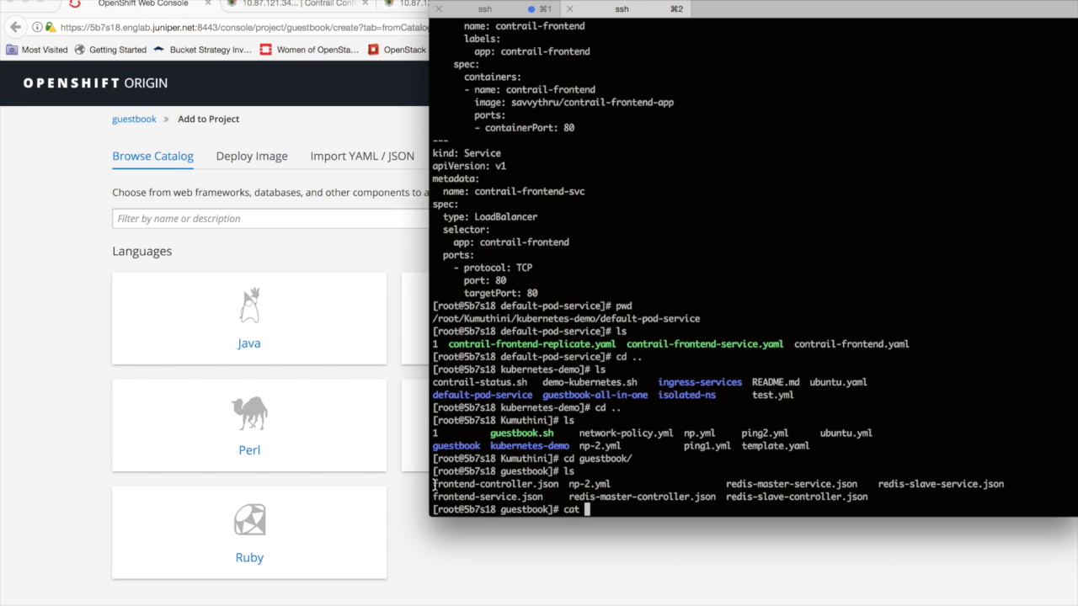
# - Print frontend-controller.json with cat and copy the complete JSON definition
pyautogui.moveTo(432, 483); pyautogui.dragTo(560, 484)
pyautogui.write('frontend-controller.json')
pyautogui.press('Return')
pyautogui.scroll(3, 482, 266)
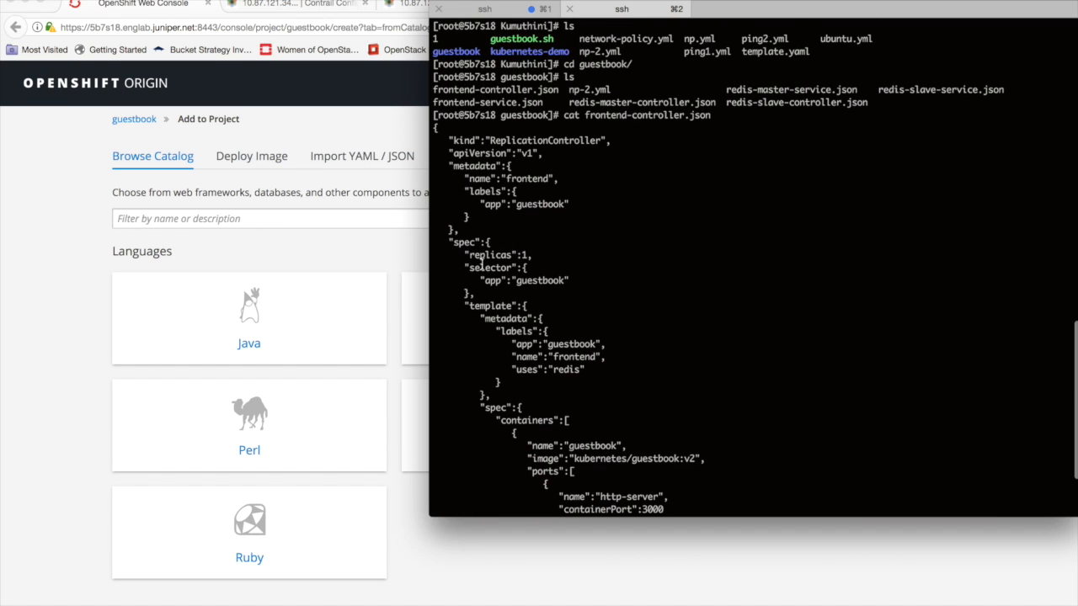
pyautogui.moveTo(431, 125); pyautogui.dragTo(681, 501)
pyautogui.press('super+c')
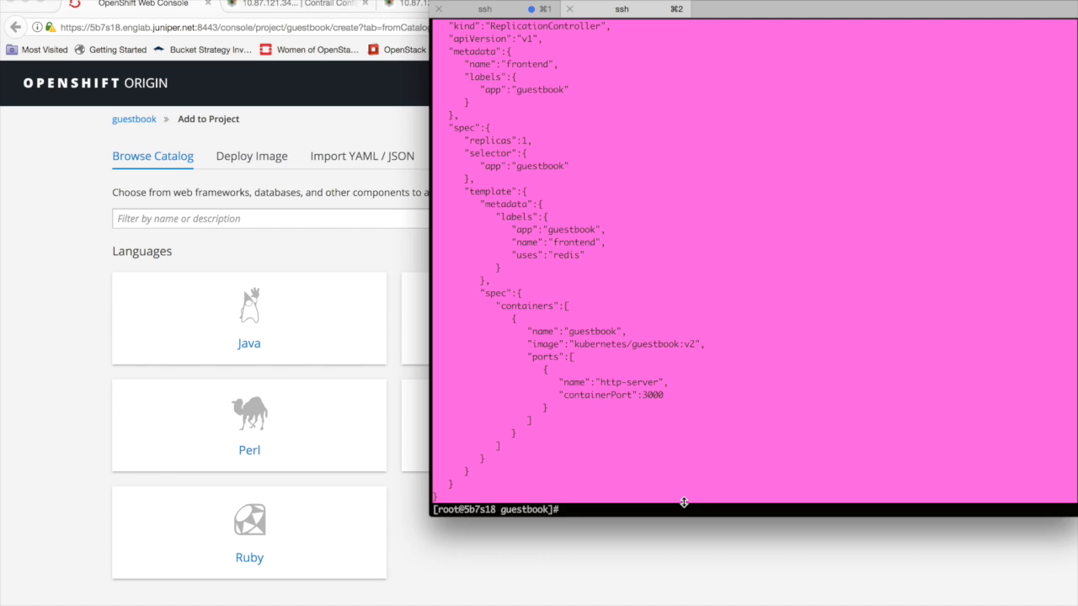
# - Switch to the OpenShift console and paste the copied frontend controller definition into the guestbook project's YAML / JSON import
pyautogui.click(56, 364)
pyautogui.click(388, 160)
pyautogui.click(359, 289)
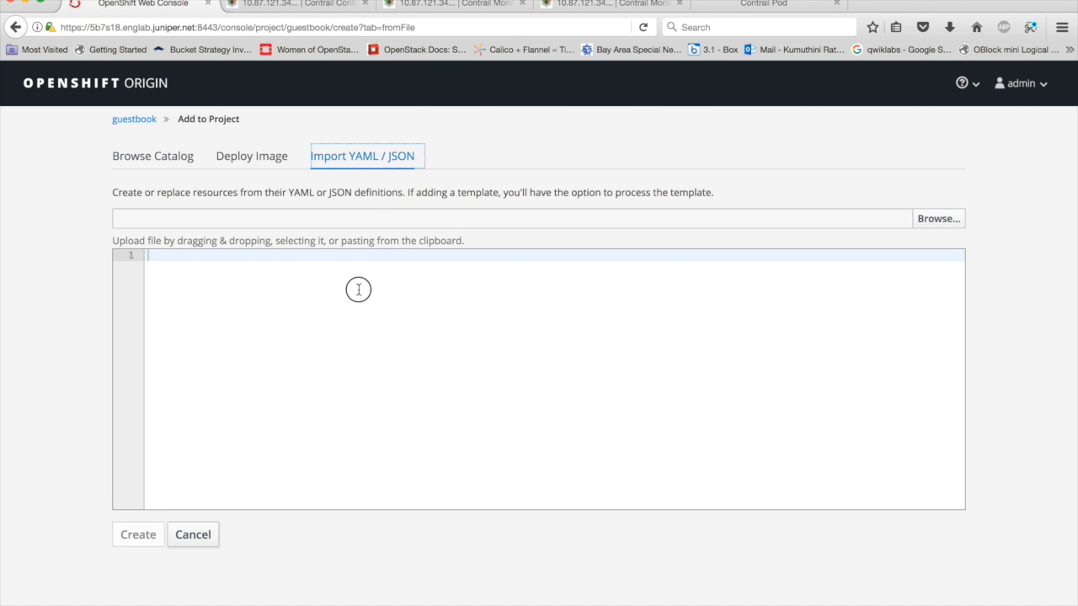
pyautogui.press('super+v')
pyautogui.scroll(5, 511, 315)
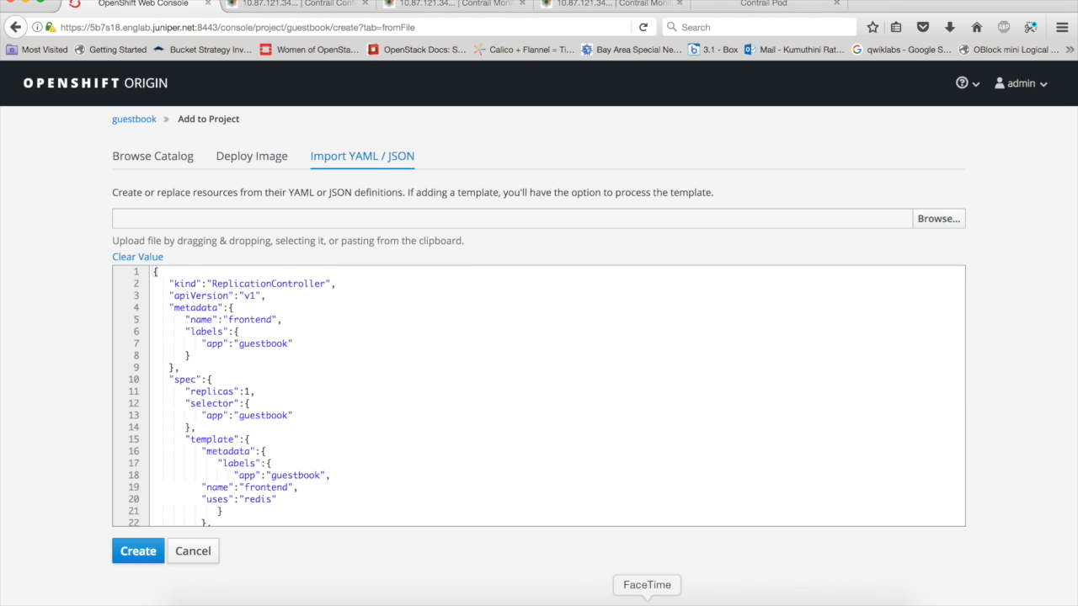
# - Switch to iTerm, list the guestbook files, print frontend-service.json with cat and copy its full JSON definition
pyautogui.click(772, 601)
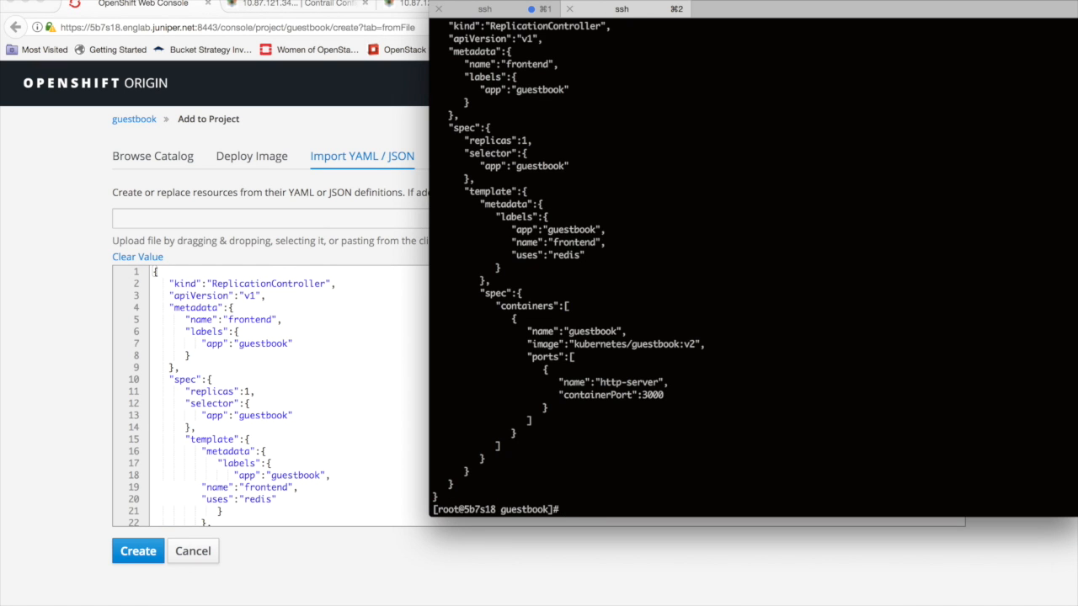
pyautogui.write('ls')
pyautogui.press('Return')
pyautogui.write('cat')
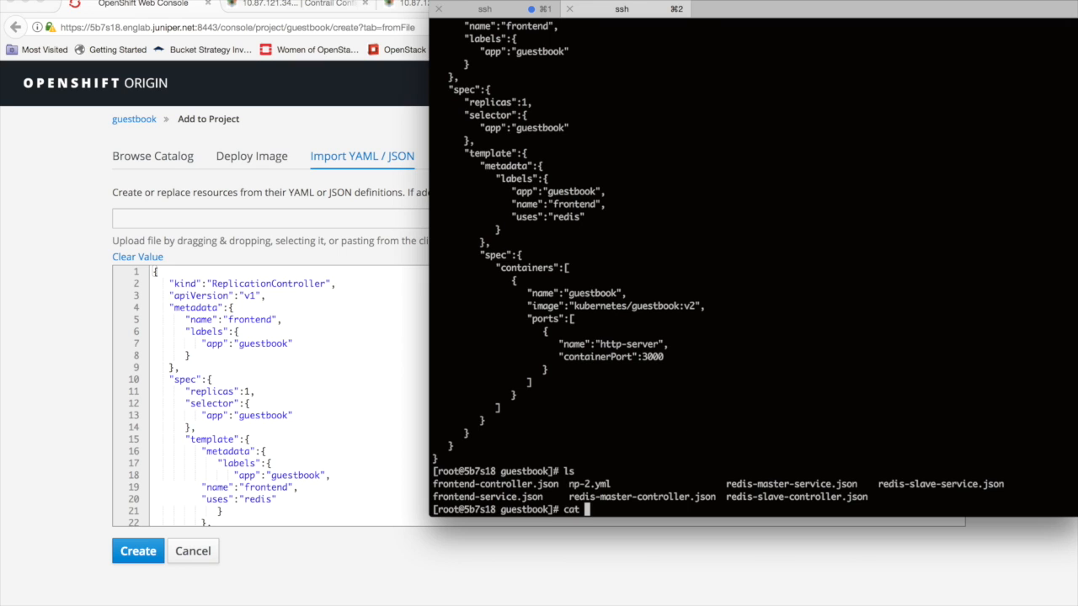
pyautogui.doubleClick(490, 497)
pyautogui.write('frontend-service.json')
pyautogui.press('Return')
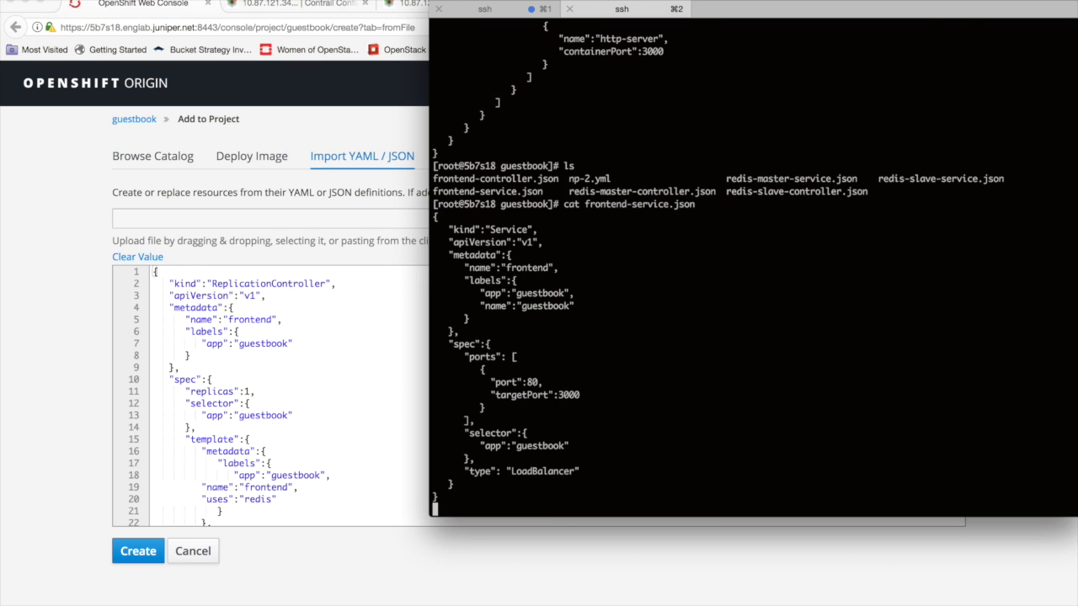
pyautogui.moveTo(434, 216); pyautogui.dragTo(559, 492)
pyautogui.press('super+c')
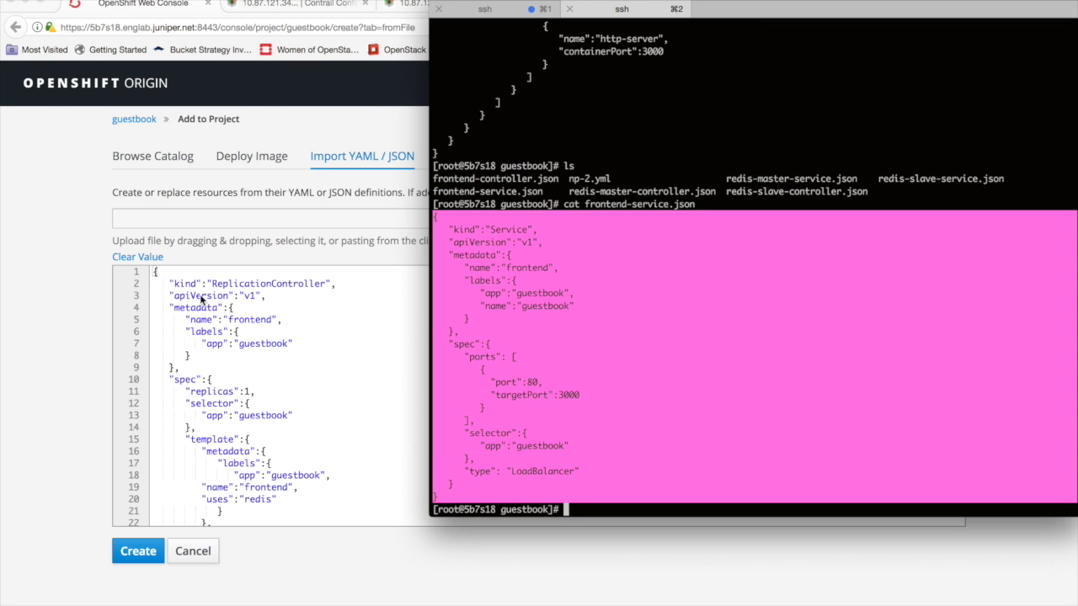
# - In the OpenShift console, create the frontend replication controller from the pasted definition, and import the copied JSON to create the frontend service
pyautogui.click(51, 201)
pyautogui.click(138, 552)
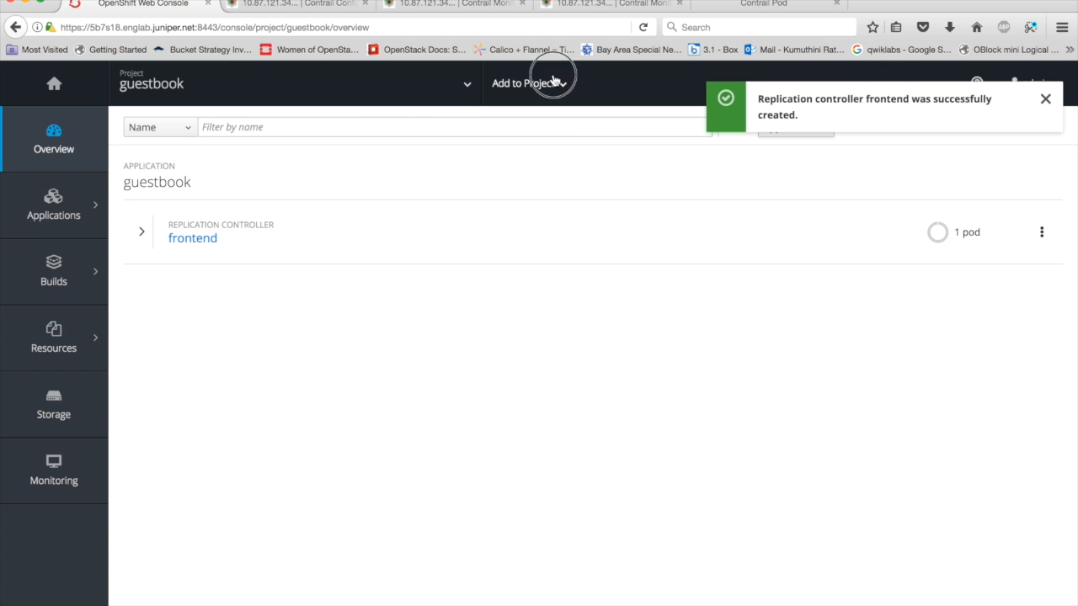
pyautogui.click(553, 82)
pyautogui.click(522, 152)
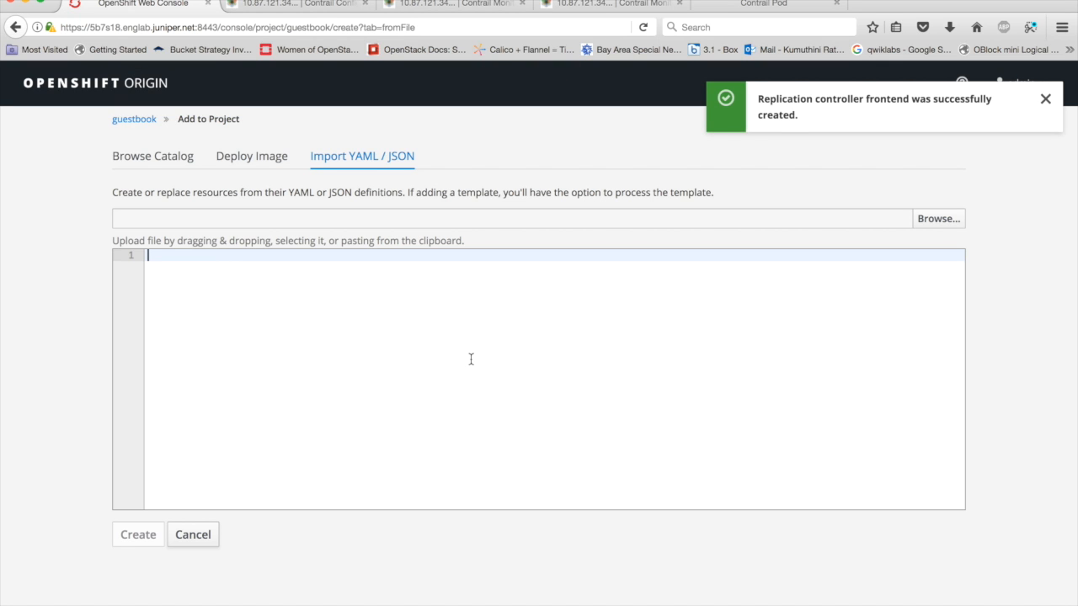
pyautogui.press('super+v')
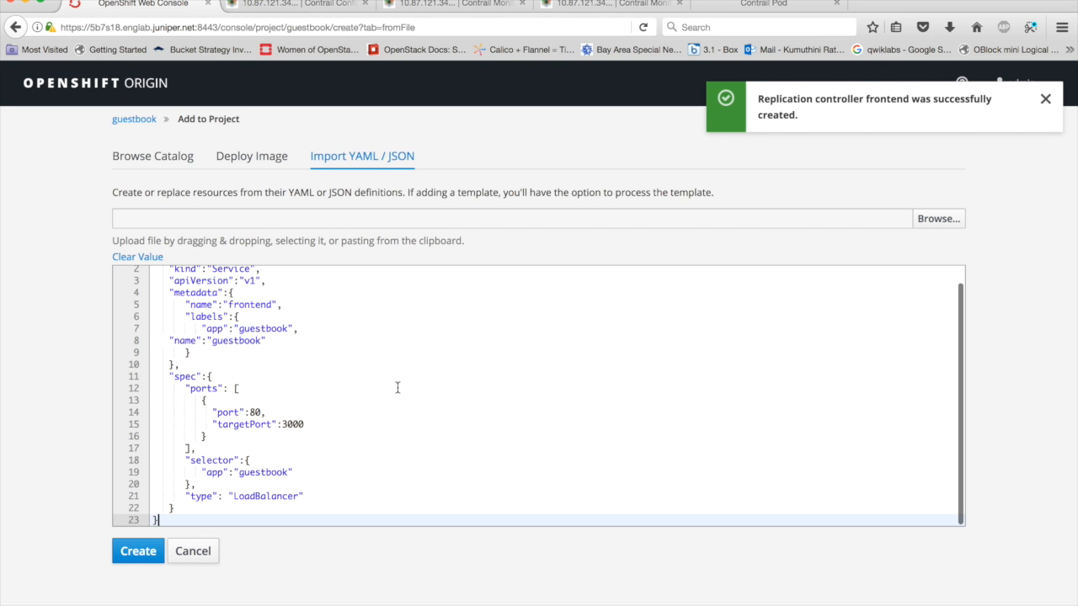
pyautogui.click(143, 557)
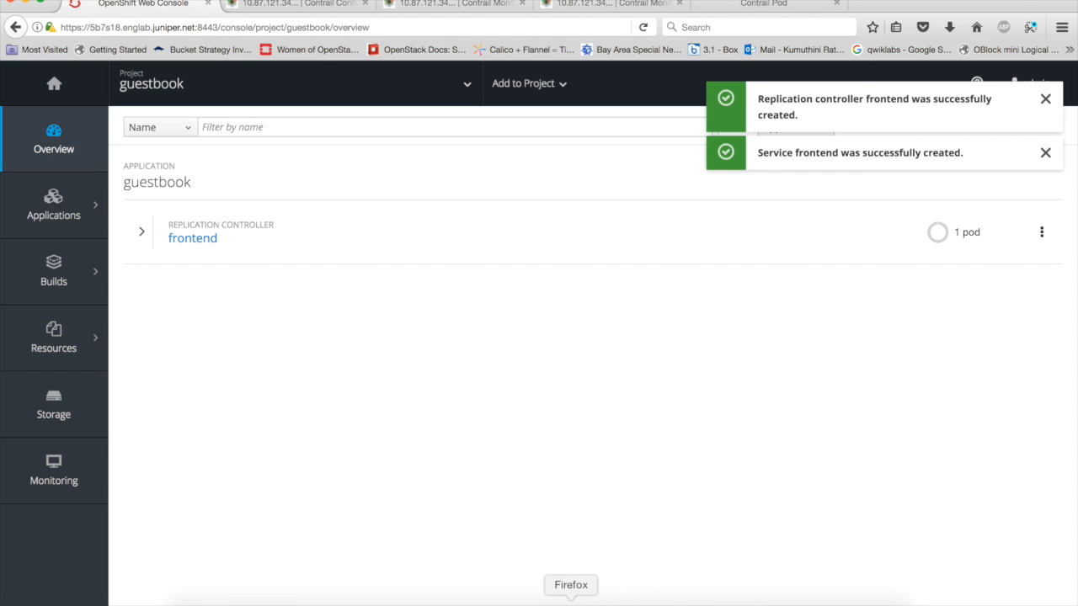
# - Switch to iTerm, list the guestbook files, print redis-master-controller.json with cat and copy its full JSON definition
pyautogui.click(773, 600)
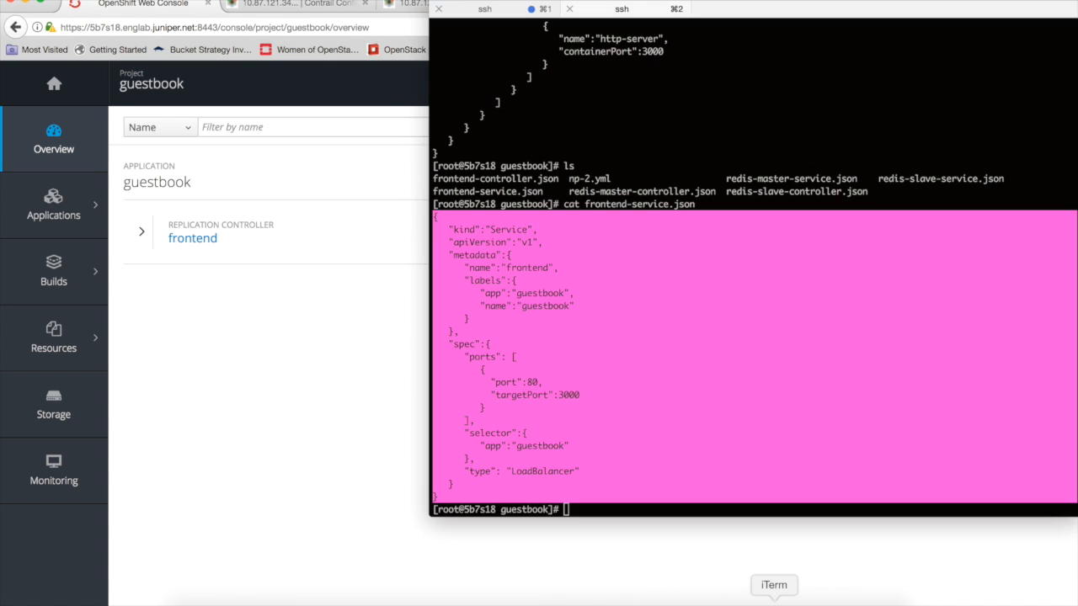
pyautogui.click(688, 399)
pyautogui.write('ls')
pyautogui.press('Return')
pyautogui.write('cat r')
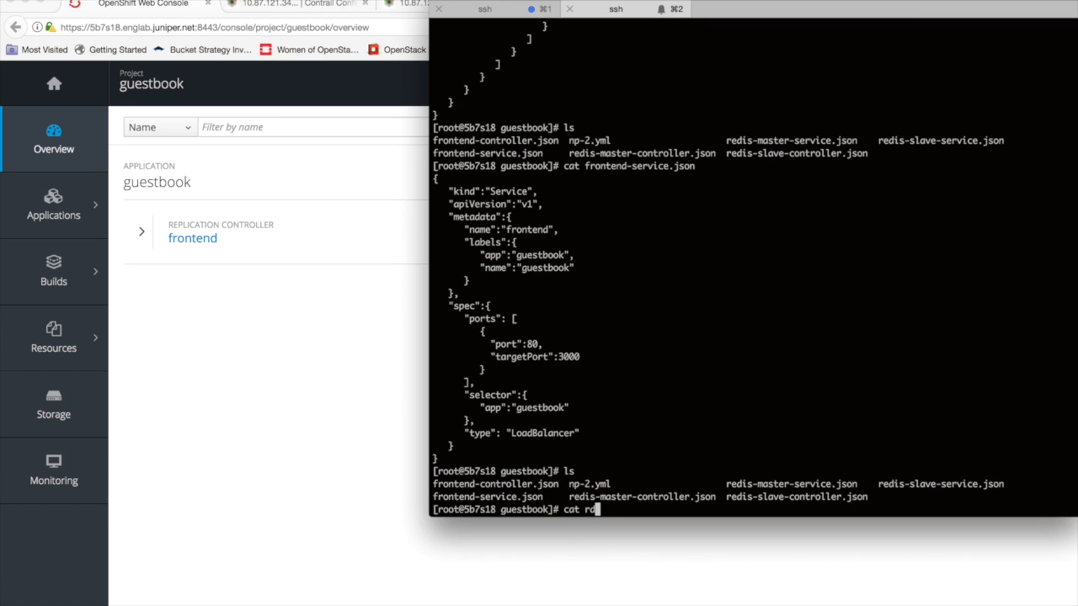
pyautogui.press('BackSpace')
pyautogui.press('BackSpace')
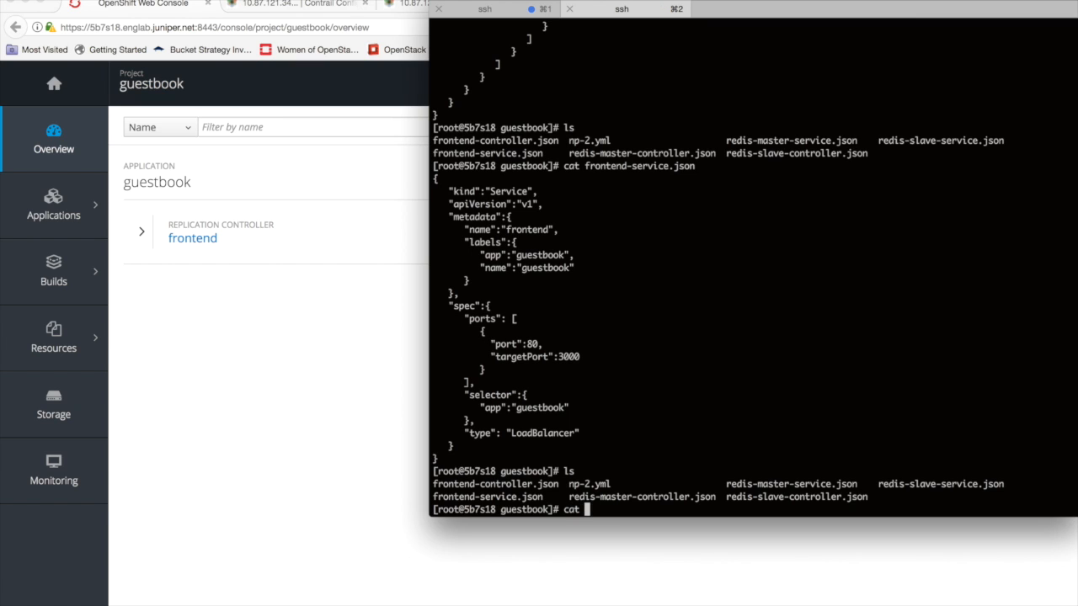
pyautogui.doubleClick(634, 497)
pyautogui.write('redis-master-controller.json')
pyautogui.press('Return')
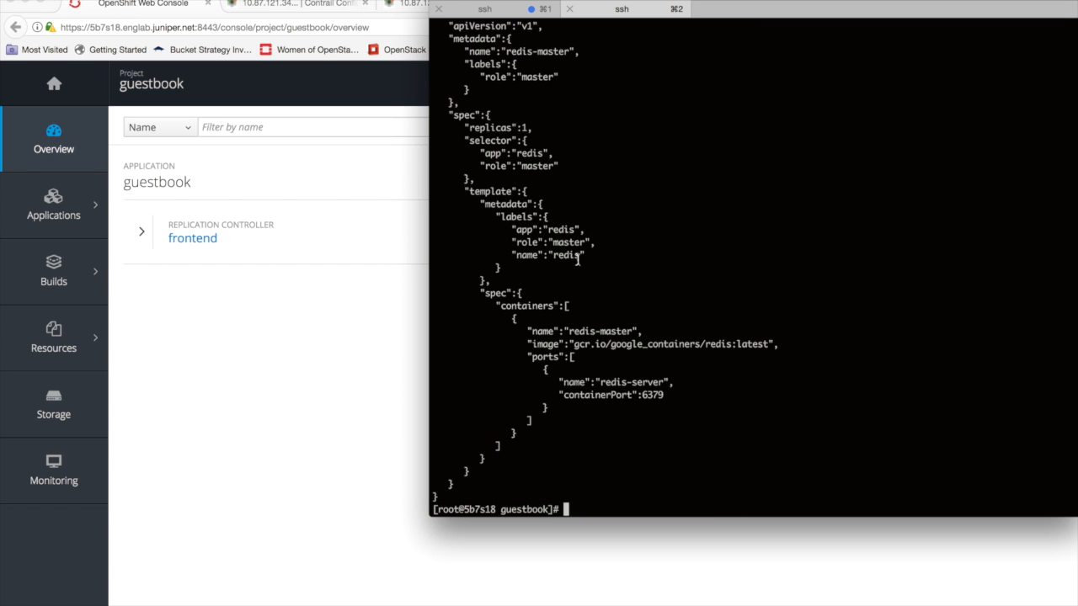
pyautogui.scroll(3, 573, 227)
pyautogui.moveTo(433, 113); pyautogui.dragTo(576, 499)
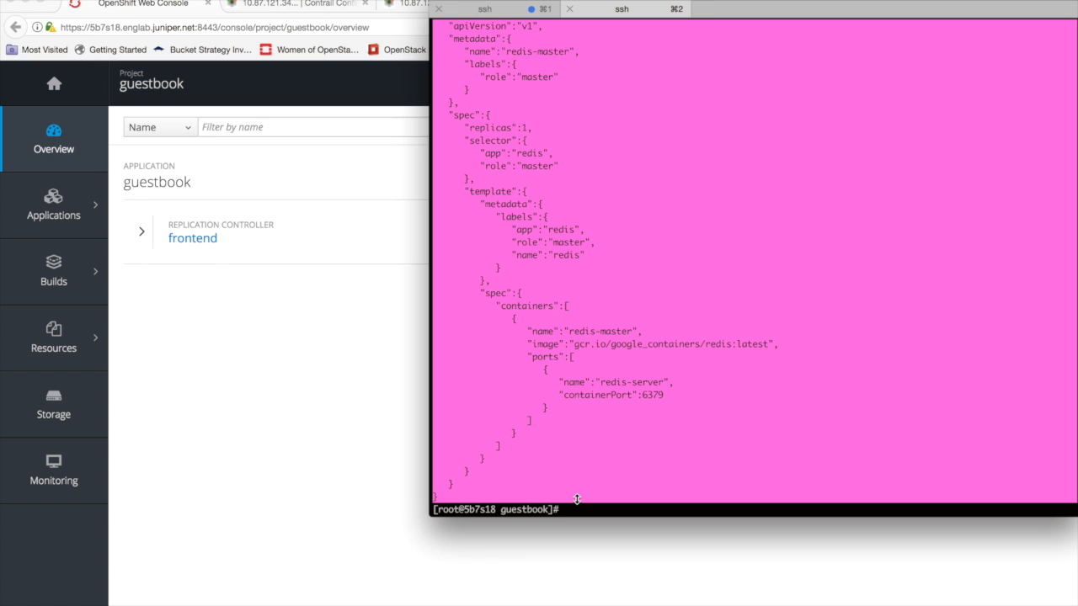
# - In the OpenShift console, import the copied JSON into the guestbook project to create the redis-master replication controller
pyautogui.click(274, 464)
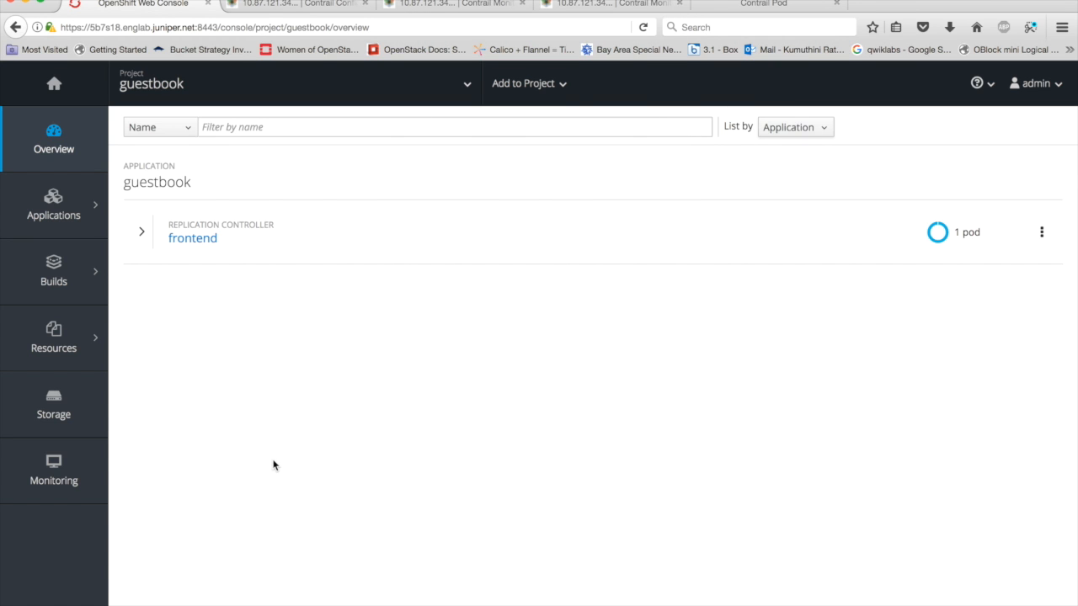
pyautogui.click(570, 85)
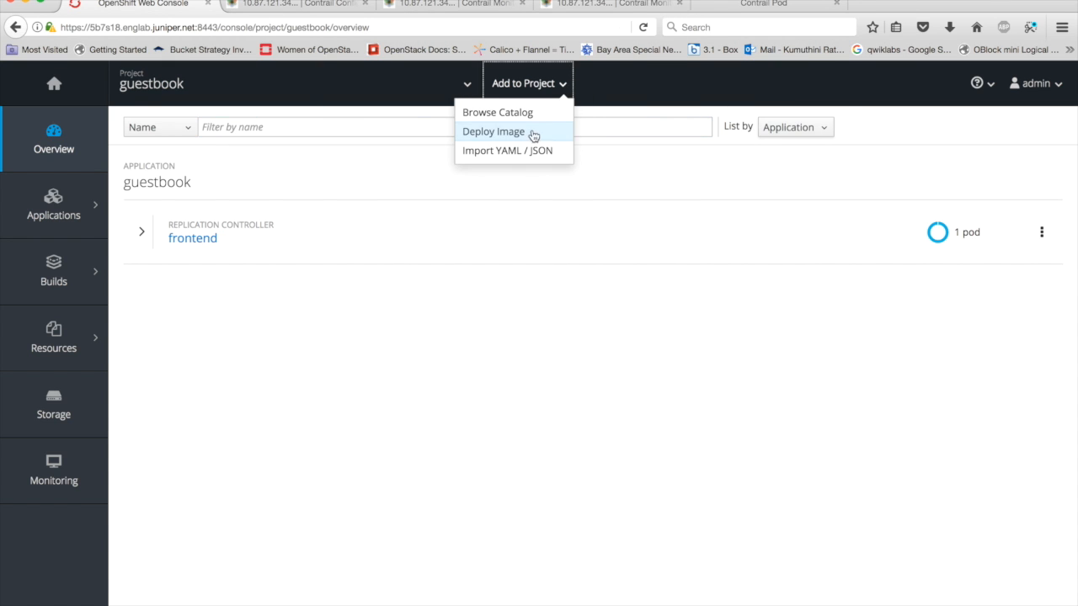
pyautogui.click(525, 151)
pyautogui.press('super+v')
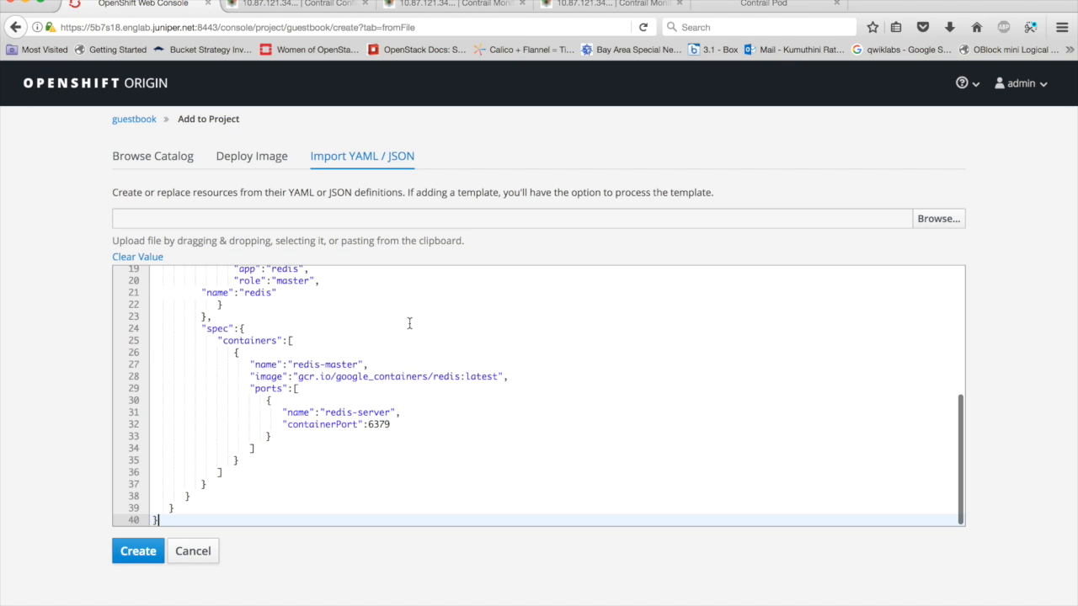
pyautogui.click(140, 538)
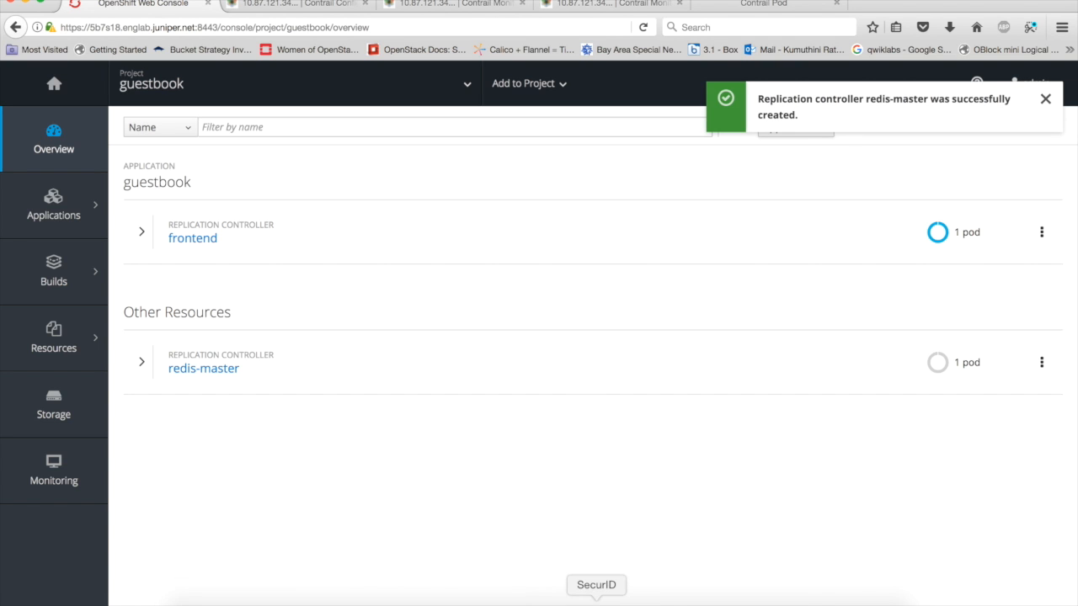
# - Switch to iTerm, list the guestbook files, print redis-master-service.json with cat and copy its full JSON definition
pyautogui.click(774, 599)
pyautogui.write('ls')
pyautogui.press('Return')
pyautogui.write('cat')
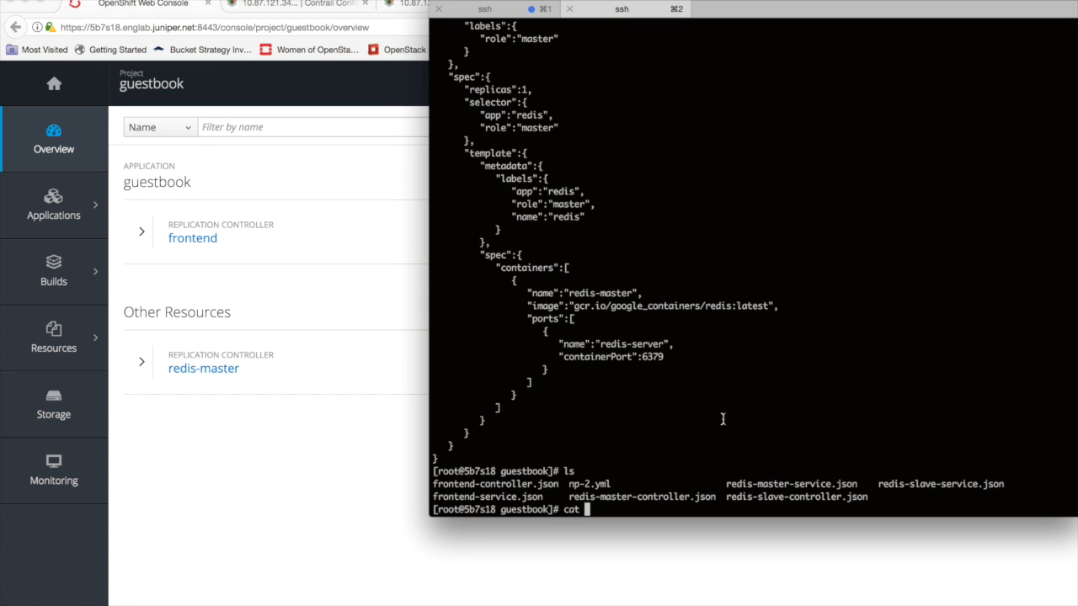
pyautogui.doubleClick(792, 484)
pyautogui.write('redis-master-service.json')
pyautogui.press('Return')
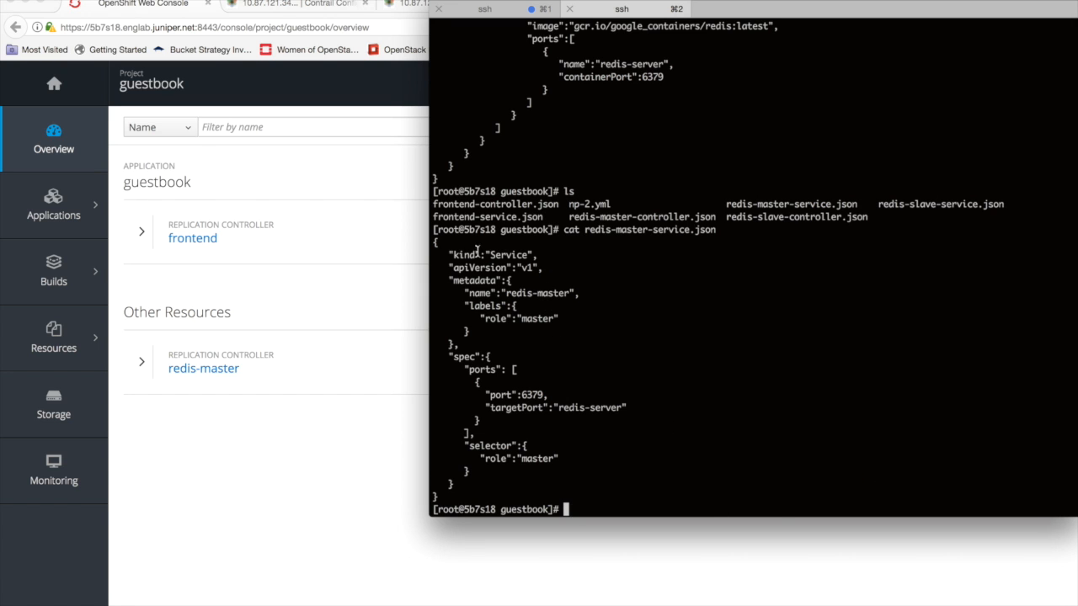
pyautogui.moveTo(436, 243); pyautogui.dragTo(620, 497)
pyautogui.press('super+c')
# - Switch to the OpenShift console and import the copied JSON into the guestbook project to create the redis-master service
pyautogui.click(252, 474)
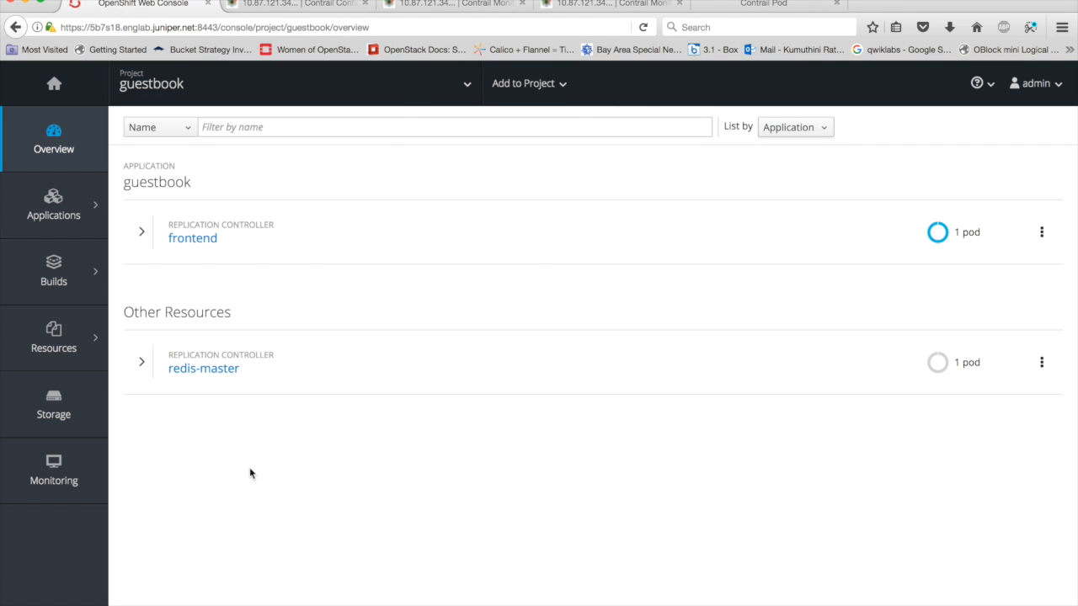
pyautogui.click(529, 84)
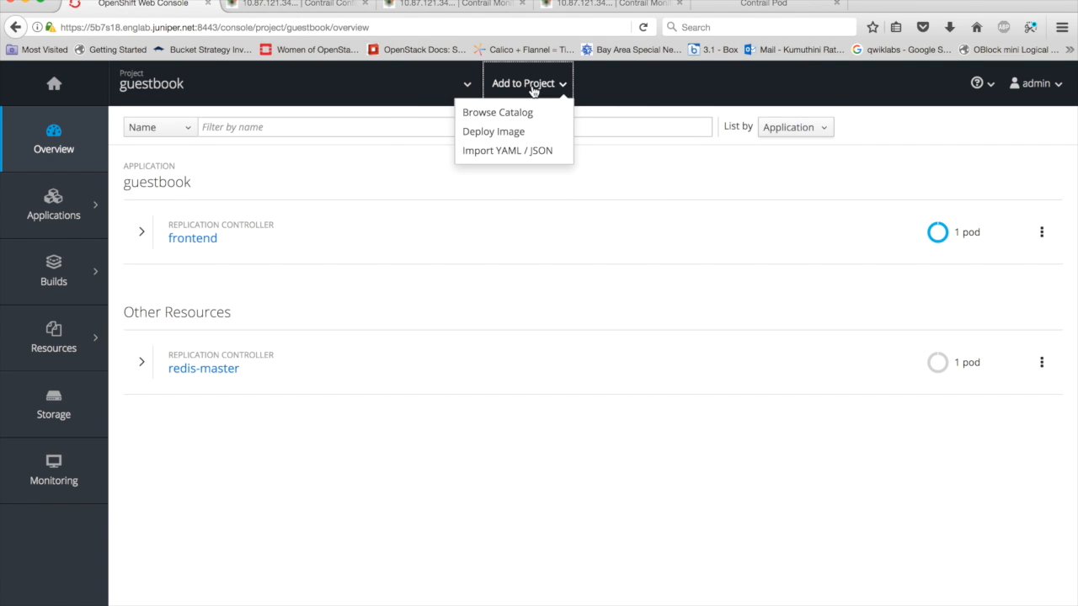
pyautogui.click(520, 153)
pyautogui.press('super+v')
pyautogui.click(138, 551)
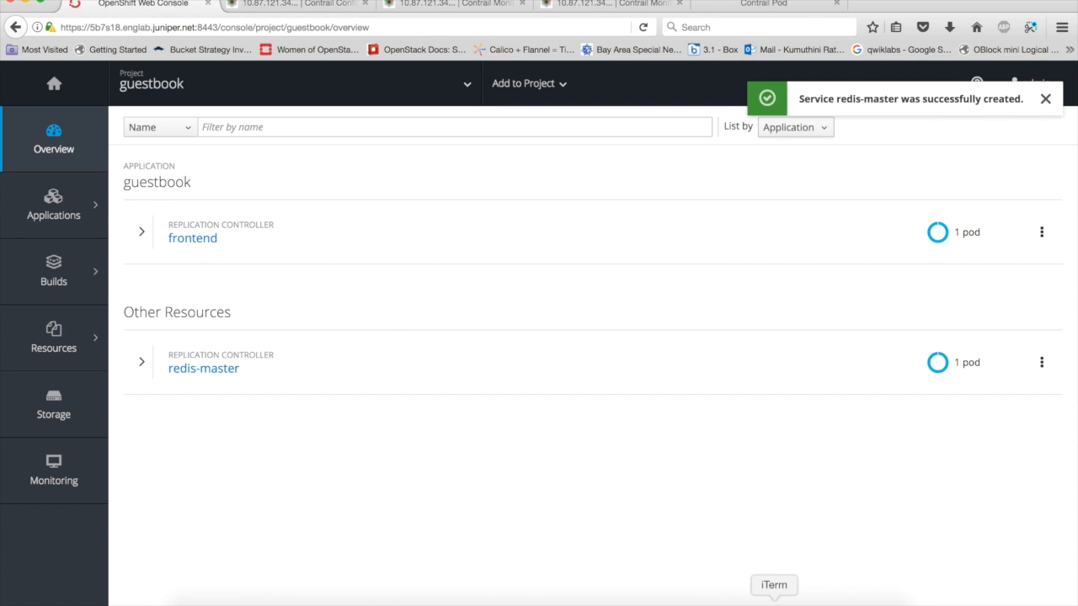
# - Switch to iTerm, list the guestbook files, print redis-slave-service.json with cat and copy its full JSON definition
pyautogui.click(774, 598)
pyautogui.click(685, 404)
pyautogui.write('ls')
pyautogui.press('Return')
pyautogui.write('cat')
pyautogui.doubleClick(946, 484)
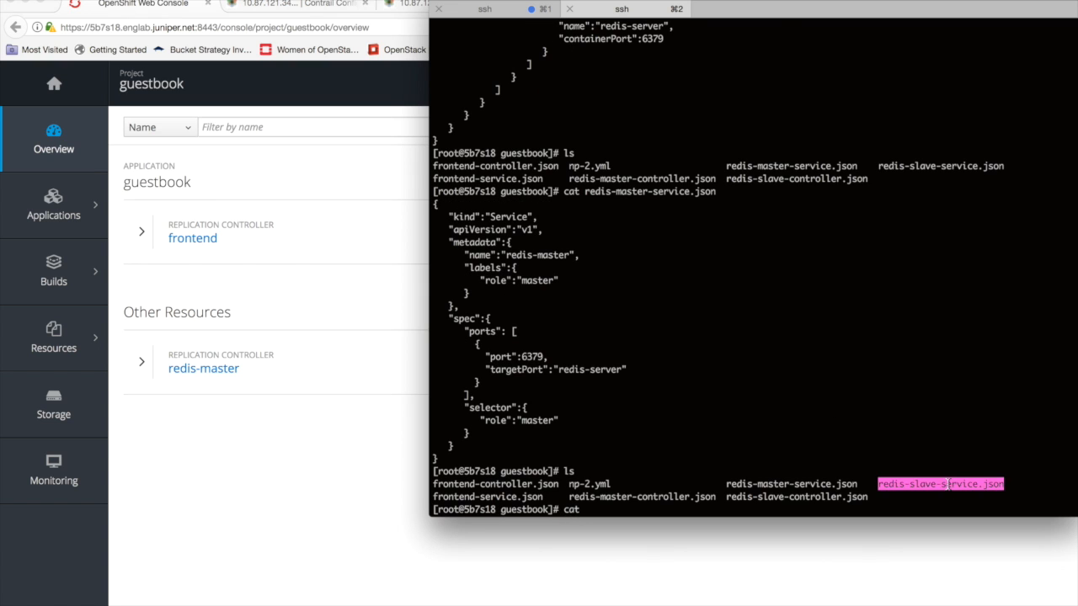
pyautogui.write('redis-slave-service.json')
pyautogui.press('Return')
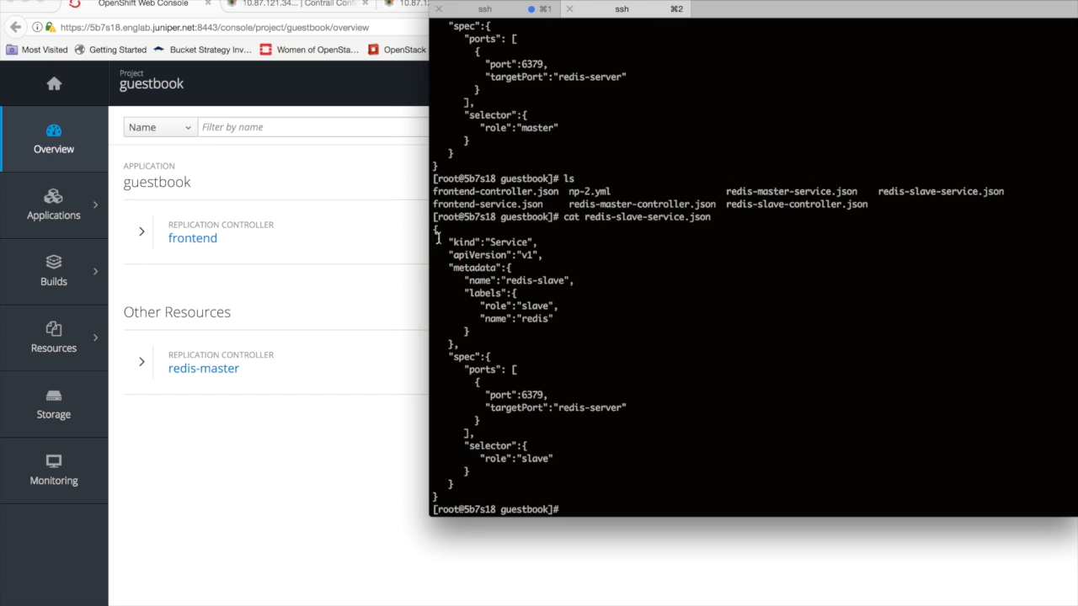
pyautogui.moveTo(433, 228); pyautogui.dragTo(584, 490)
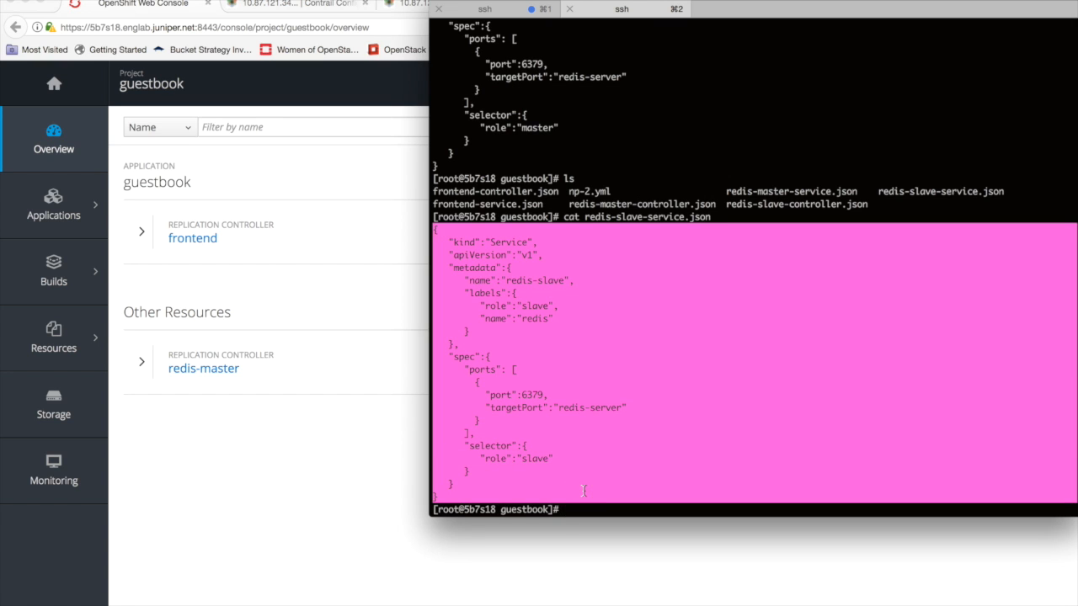
# - In the OpenShift console, import the copied JSON into the guestbook project to create the redis-slave service
pyautogui.click(198, 463)
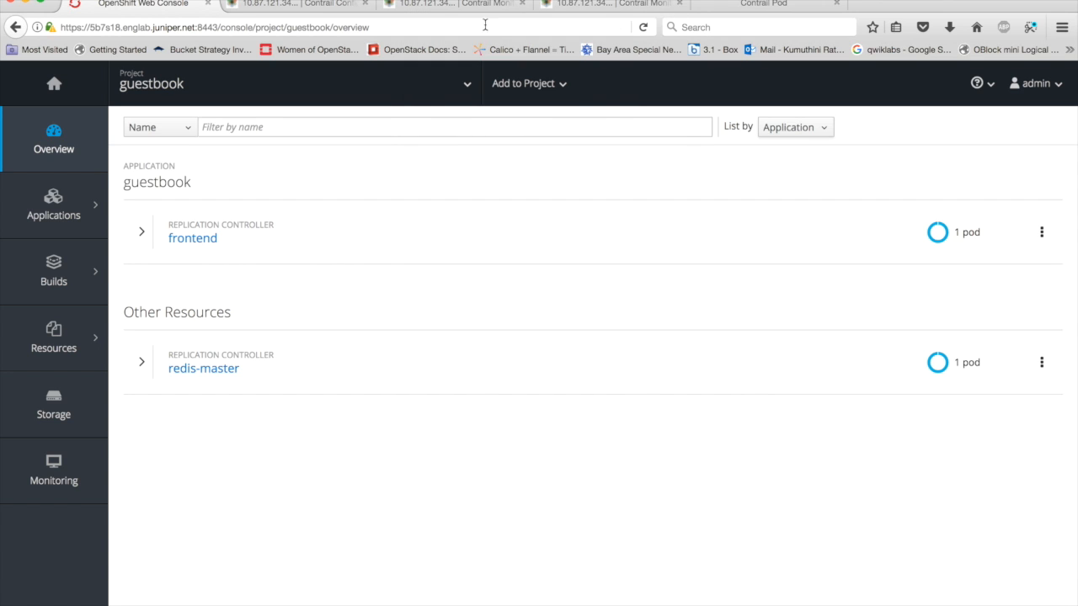
pyautogui.click(561, 85)
pyautogui.click(538, 149)
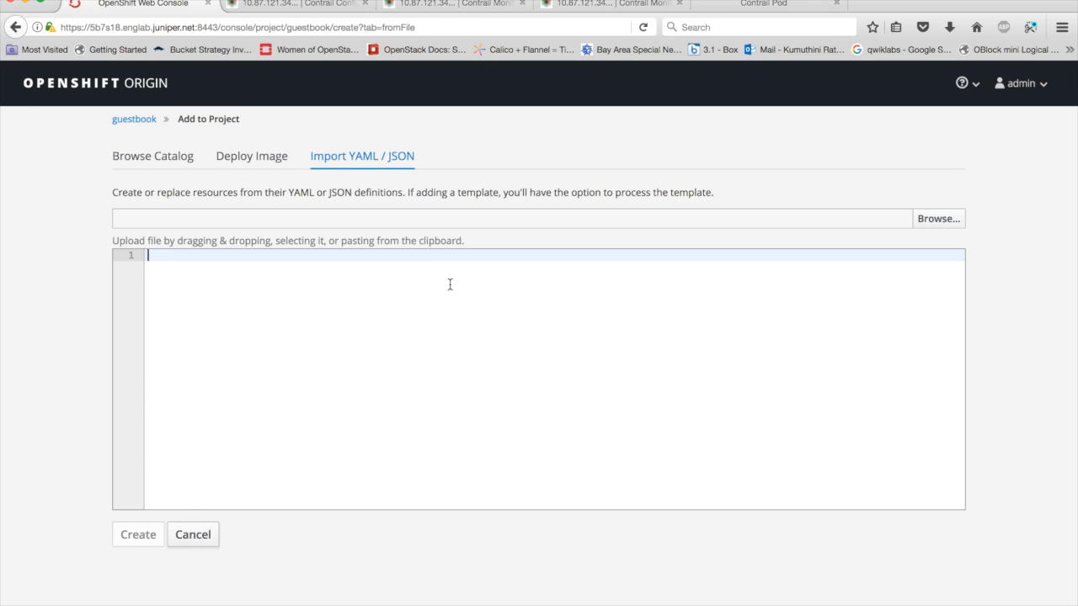
pyautogui.write('{   "kind":"Service",   "apiVersion":"v1",   "metadata":{     "name":"redis-slave",     "labels":{       "role":"slave",       "name":"redis"     }   },   "spec":{     "ports":[       {         "port":6379,         "targetPort":"redis-server"       }     ],     "selector":{       "role":"slave"     }   } }')
pyautogui.click(138, 534)
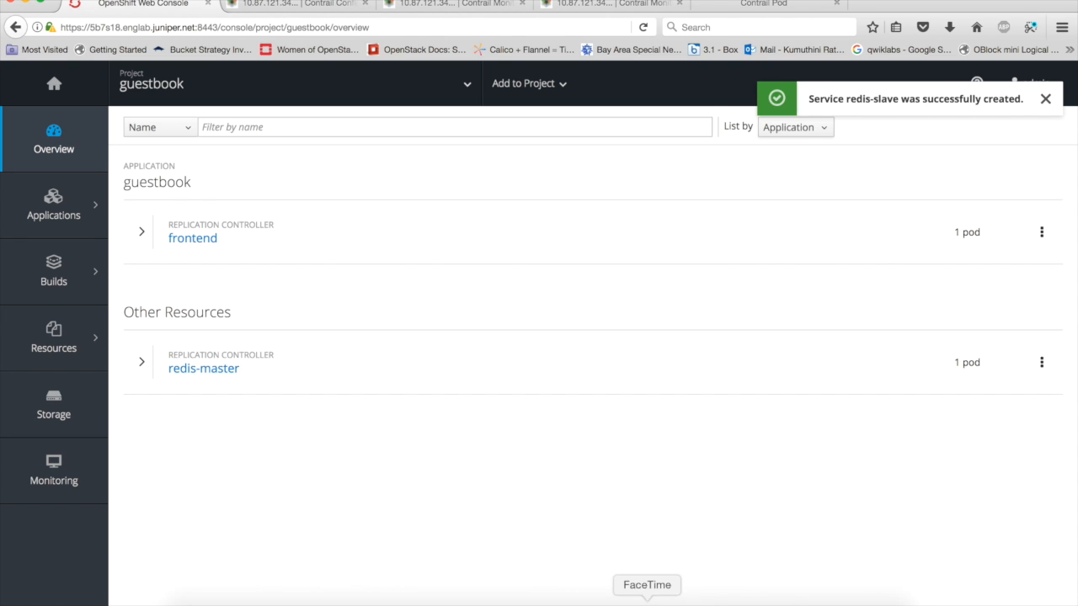
# - Switch to iTerm, list the guestbook files, print redis-slave-controller.json with cat and copy its full JSON definition
pyautogui.click(774, 596)
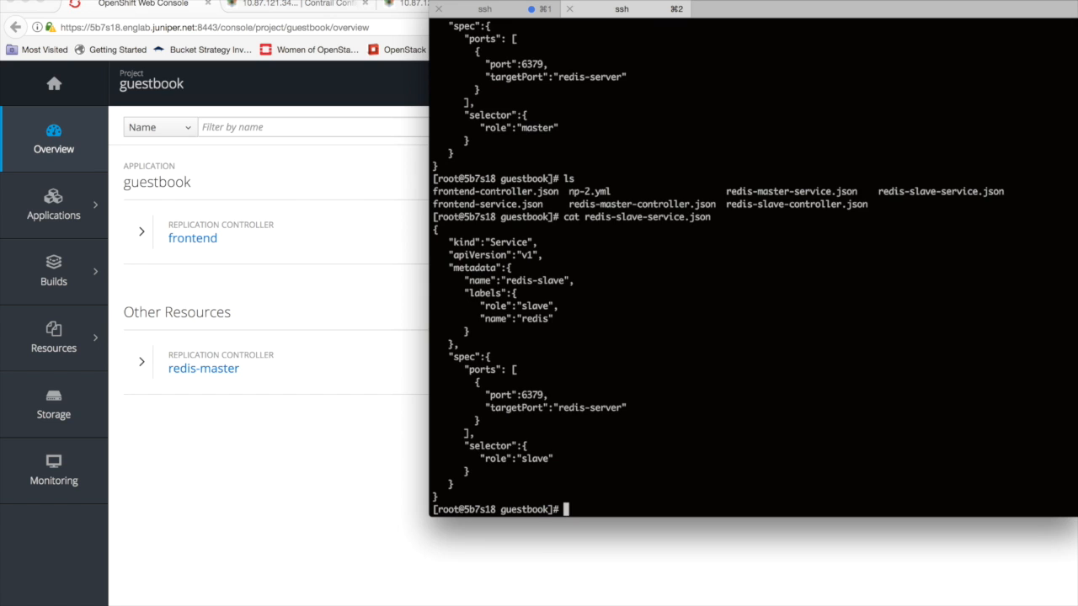
pyautogui.write('ls')
pyautogui.press('Return')
pyautogui.write('cat')
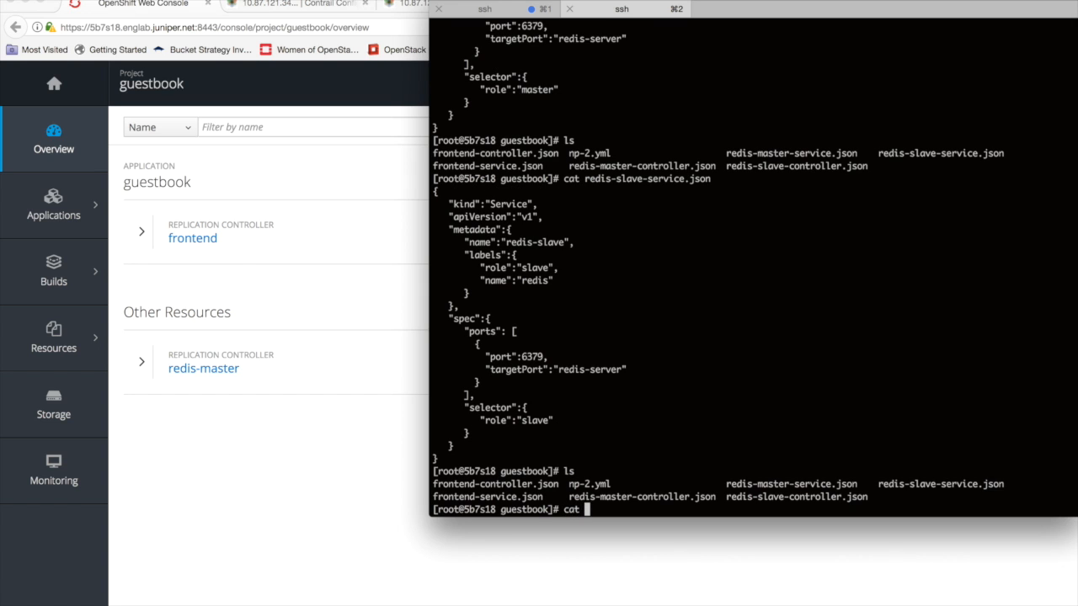
pyautogui.doubleClick(778, 495)
pyautogui.write('redis-slave-controller.json')
pyautogui.press('Return')
pyautogui.scroll(5, 506, 166)
pyautogui.moveTo(434, 140); pyautogui.dragTo(579, 495)
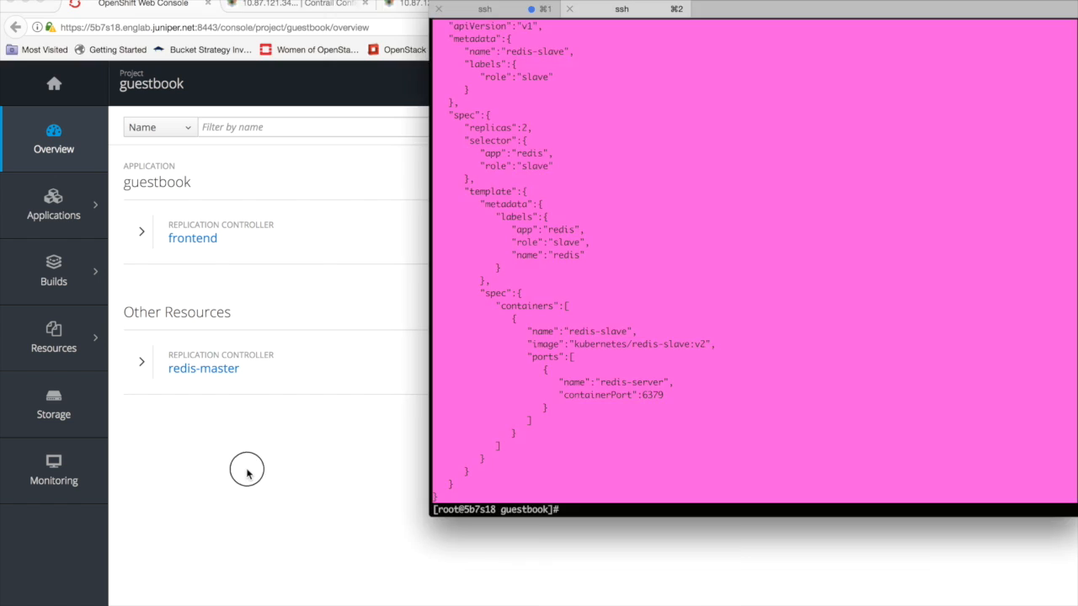
# - In the OpenShift console, import the copied JSON into the guestbook project to create the redis-slave replication controller
pyautogui.click(245, 471)
pyautogui.click(563, 84)
pyautogui.click(507, 149)
pyautogui.click(390, 266)
pyautogui.hotkey('ctrl', 'v')
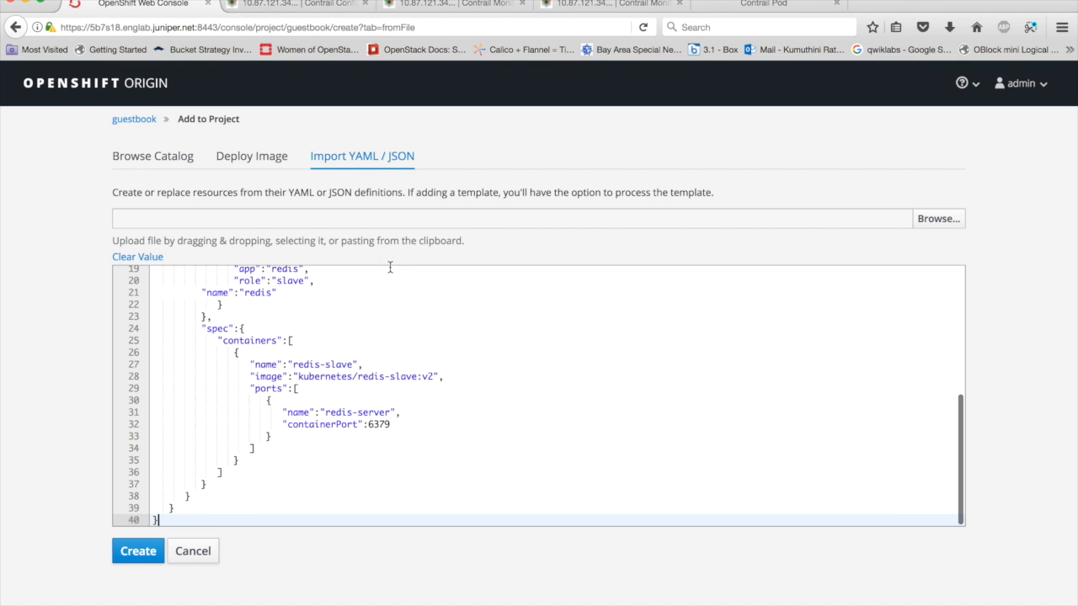
pyautogui.click(142, 554)
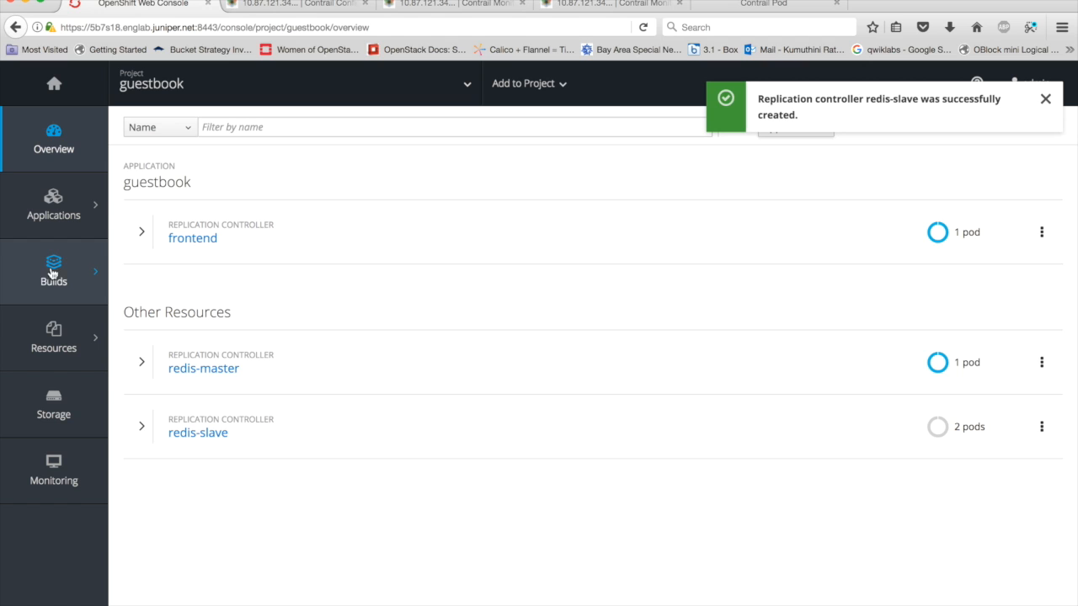
# - Open the redis-master replication controller and scale it up to 2 pods
pyautogui.click(189, 368)
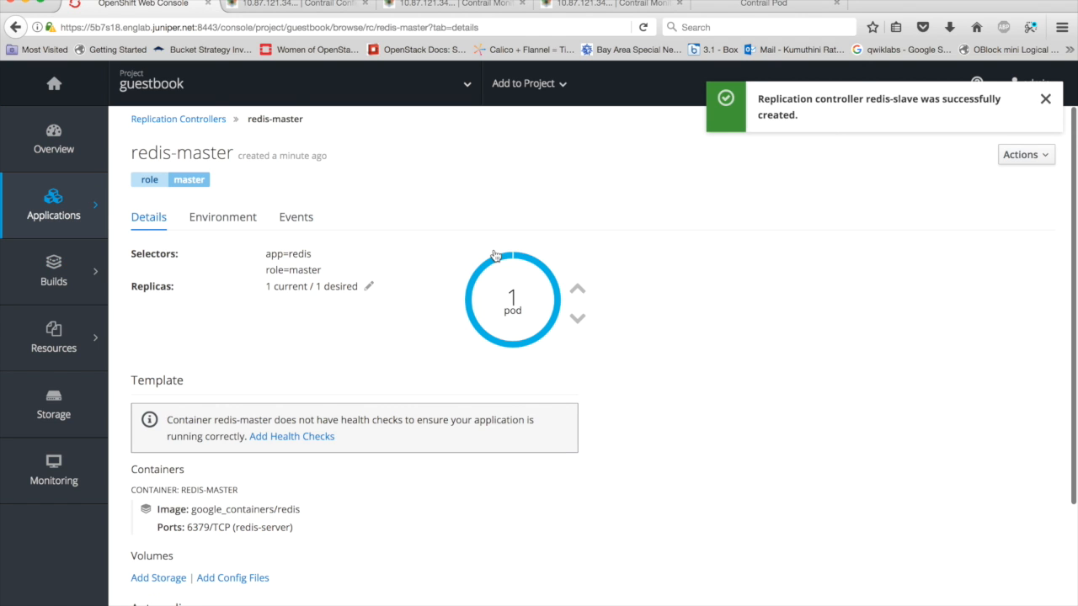
pyautogui.click(577, 291)
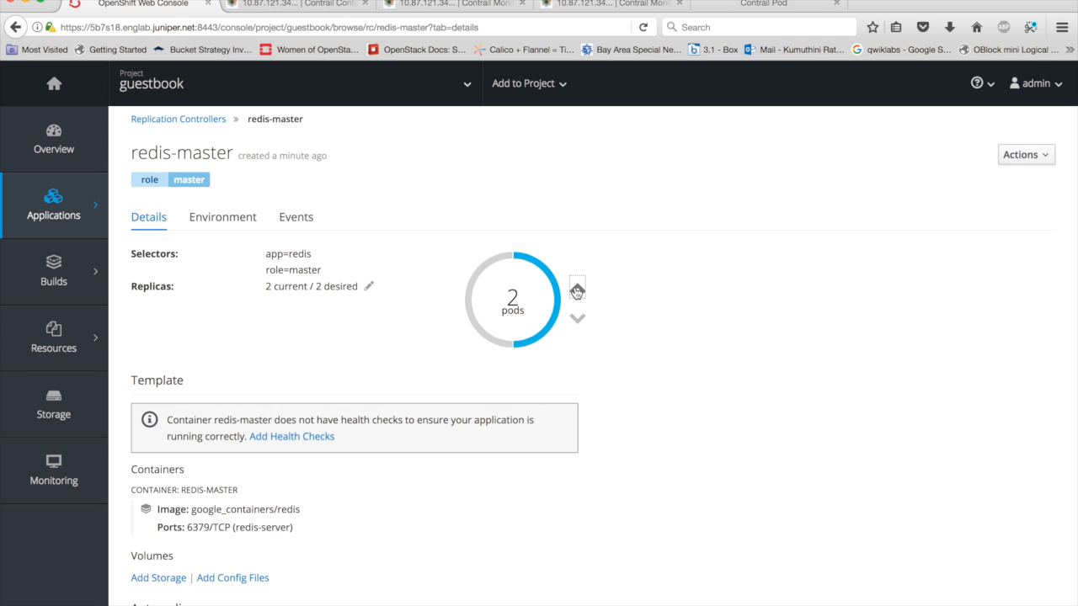
# - Open the details of the frontend service in the guestbook project and select its external IP for copying
pyautogui.moveTo(74, 218)
pyautogui.click(155, 290)
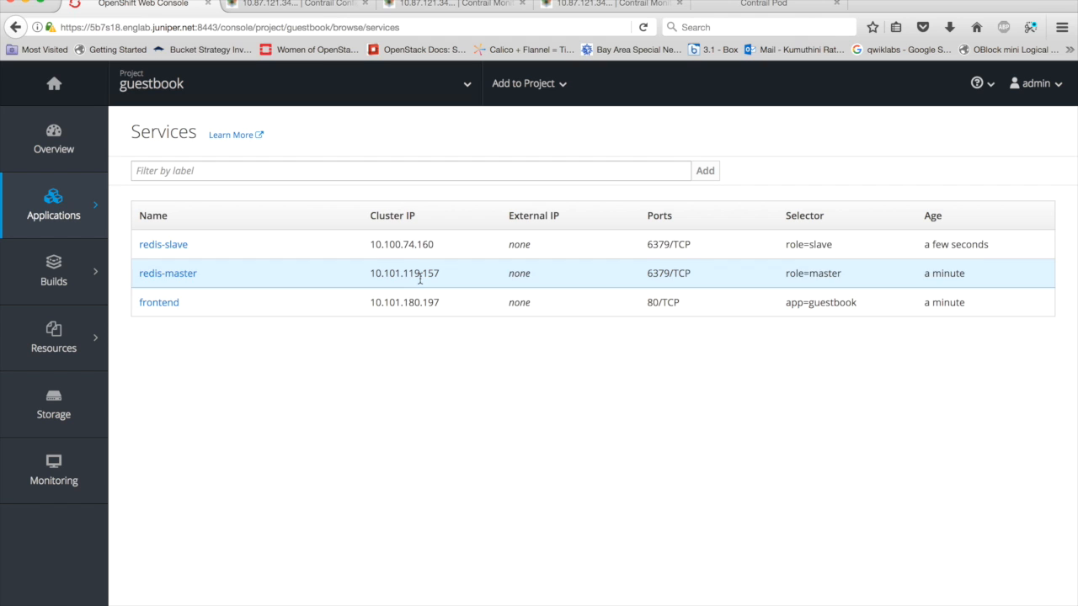
pyautogui.click(175, 303)
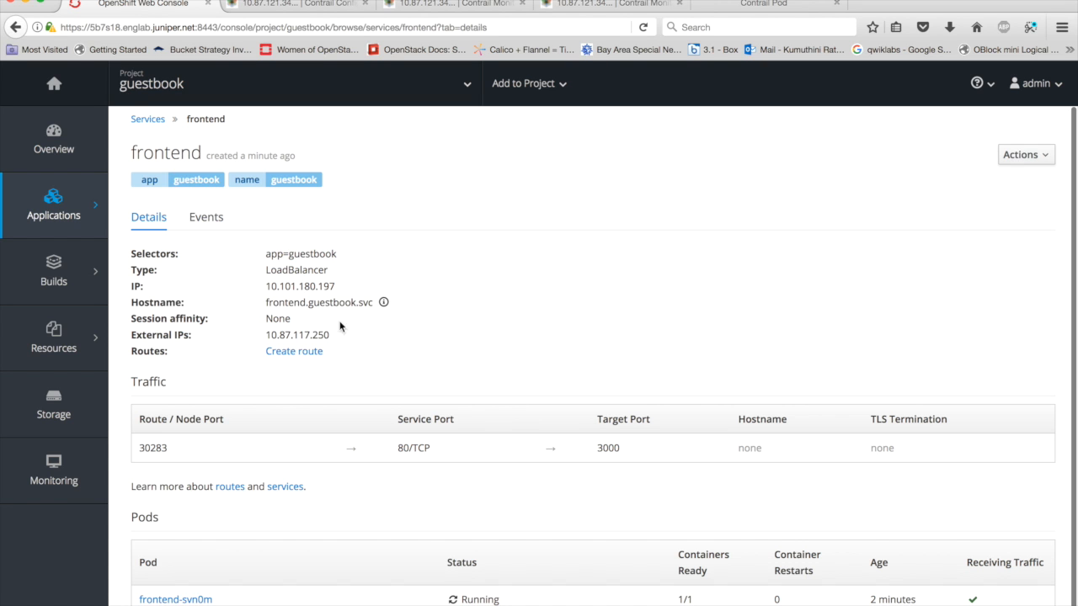
pyautogui.moveTo(337, 336); pyautogui.dragTo(246, 336)
pyautogui.press('super+c')
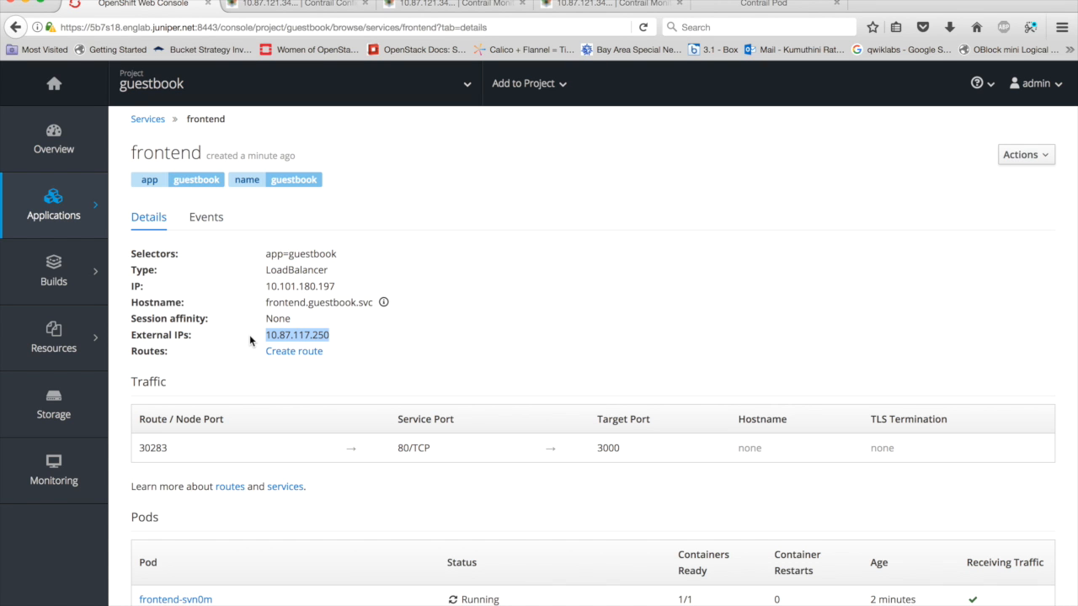
# - Load the frontend service's external IP 10.87.117.250 in a new browser tab
pyautogui.click(98, 0)
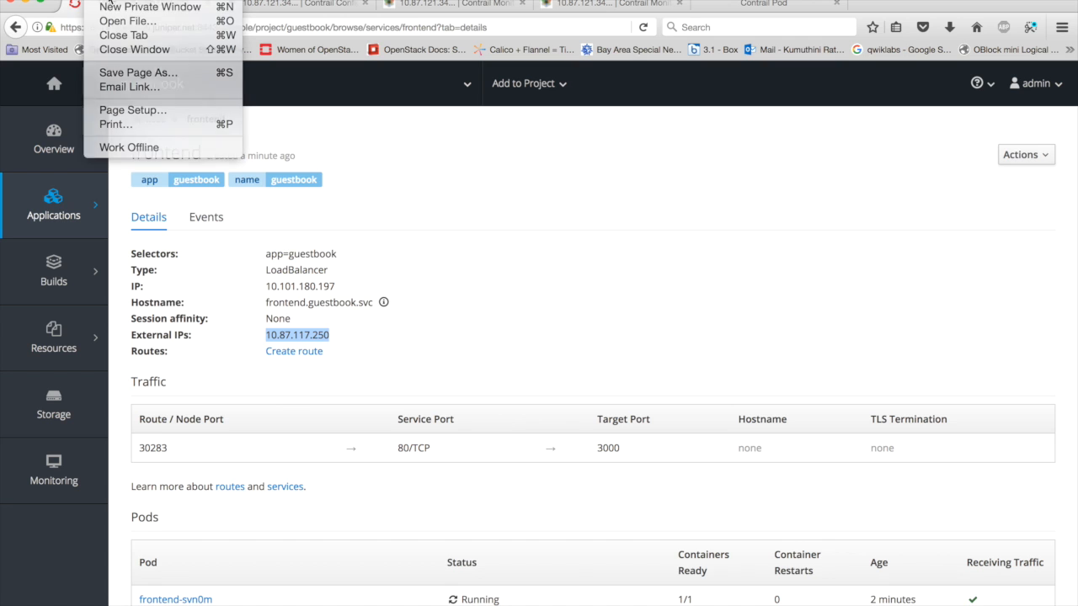
pyautogui.click(109, 2)
pyautogui.press('super+v')
pyautogui.press('Return')
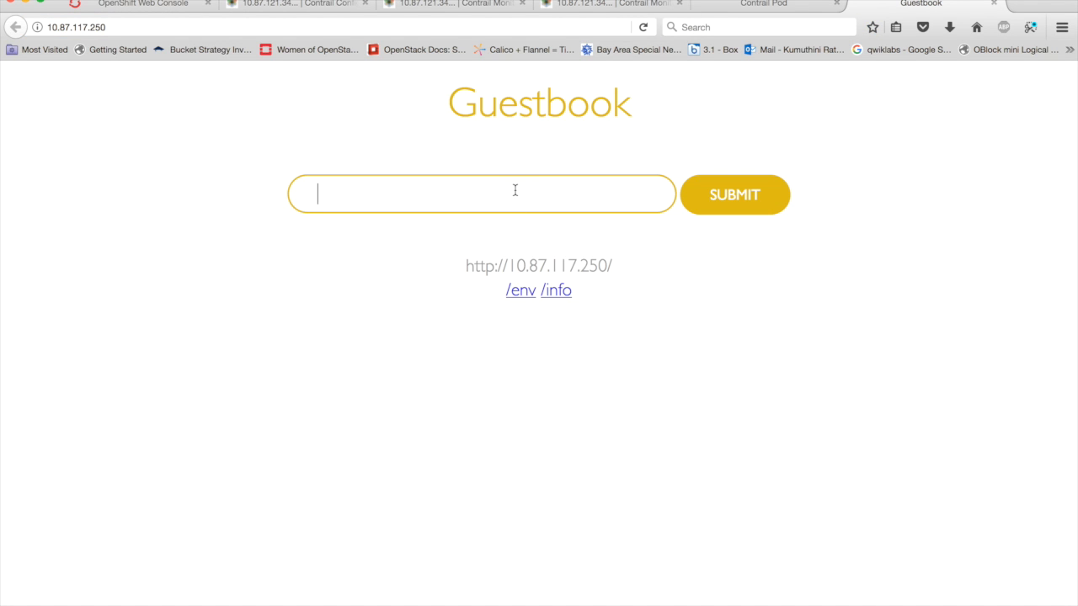
# - Submit a person's first name as a guestbook entry, and replace it with a second name and submit that too
pyautogui.write('AVINASH')
pyautogui.click(741, 195)
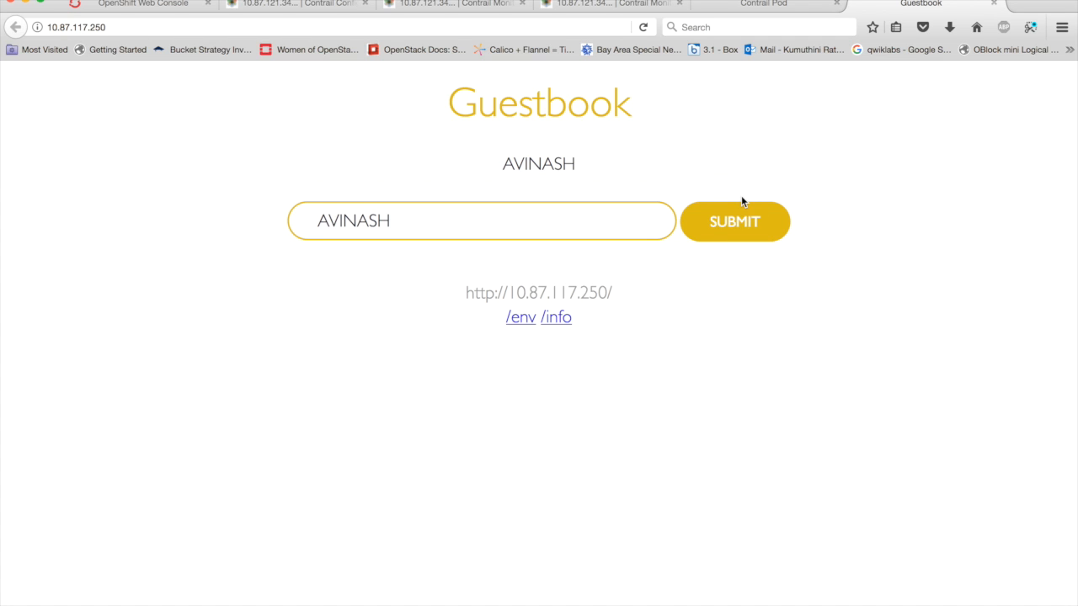
pyautogui.click(373, 221)
pyautogui.press('super+a')
pyautogui.press('BackSpace')
pyautogui.write('IKSH')
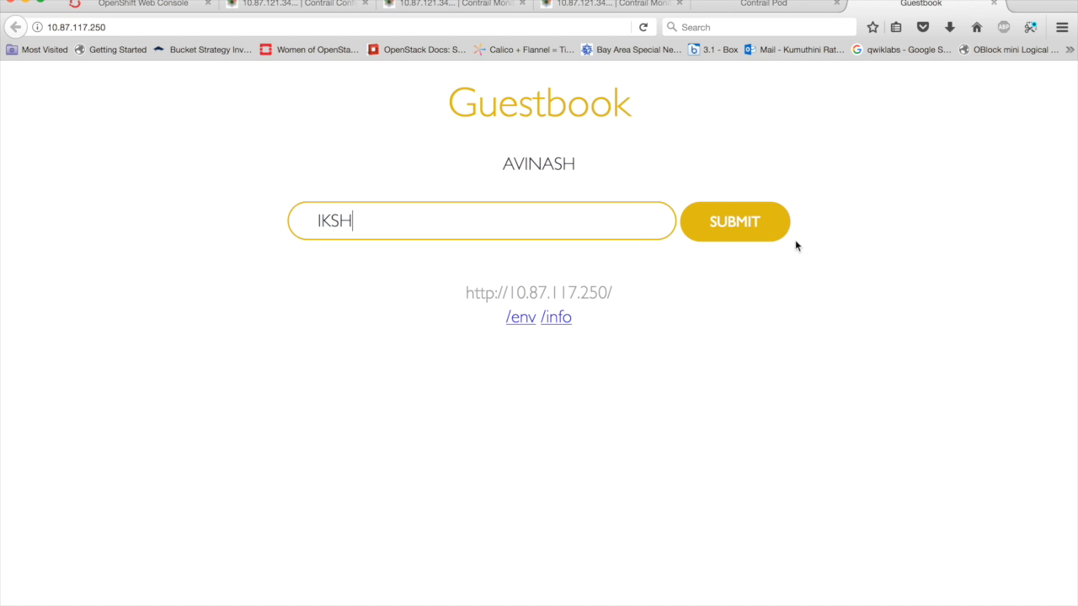
pyautogui.click(736, 226)
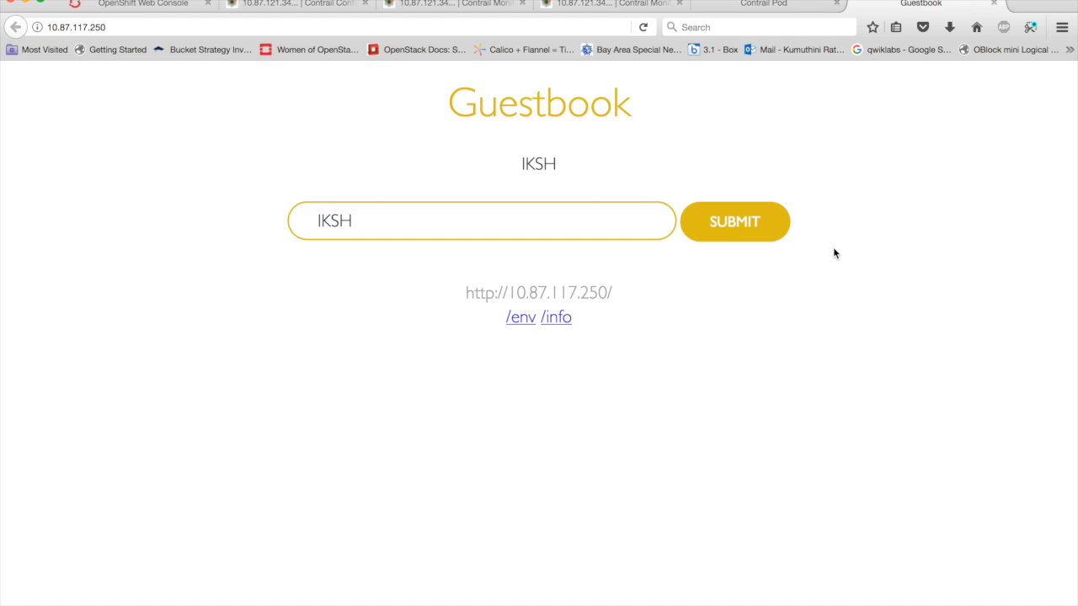
# - Return to the frontend service page, and switch to PowerPoint to review the Guestbook App and Demo setup and scenario slides
pyautogui.click(131, 7)
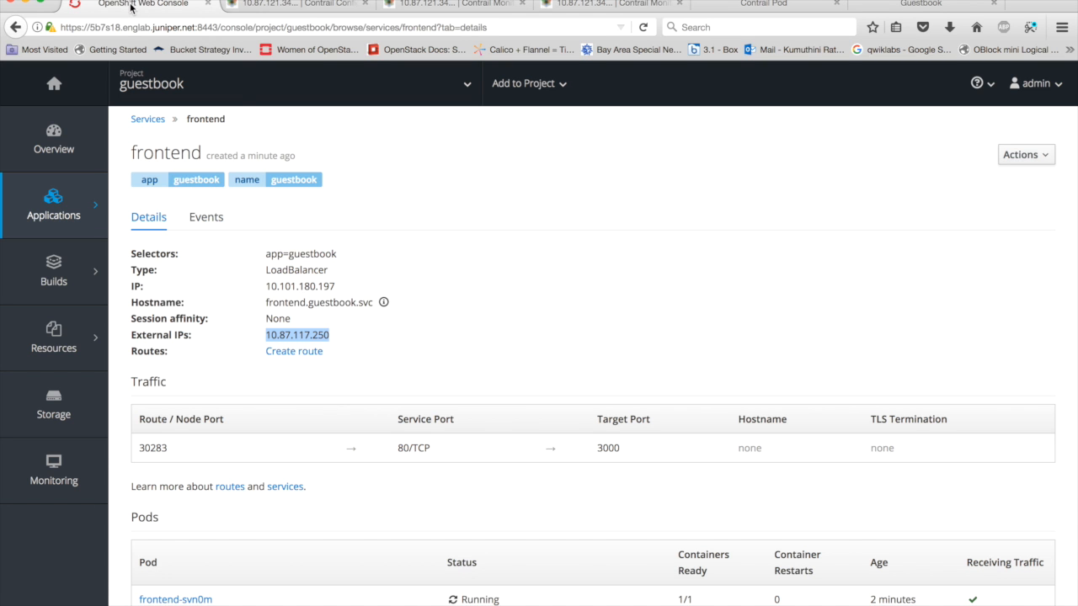
pyautogui.click(542, 332)
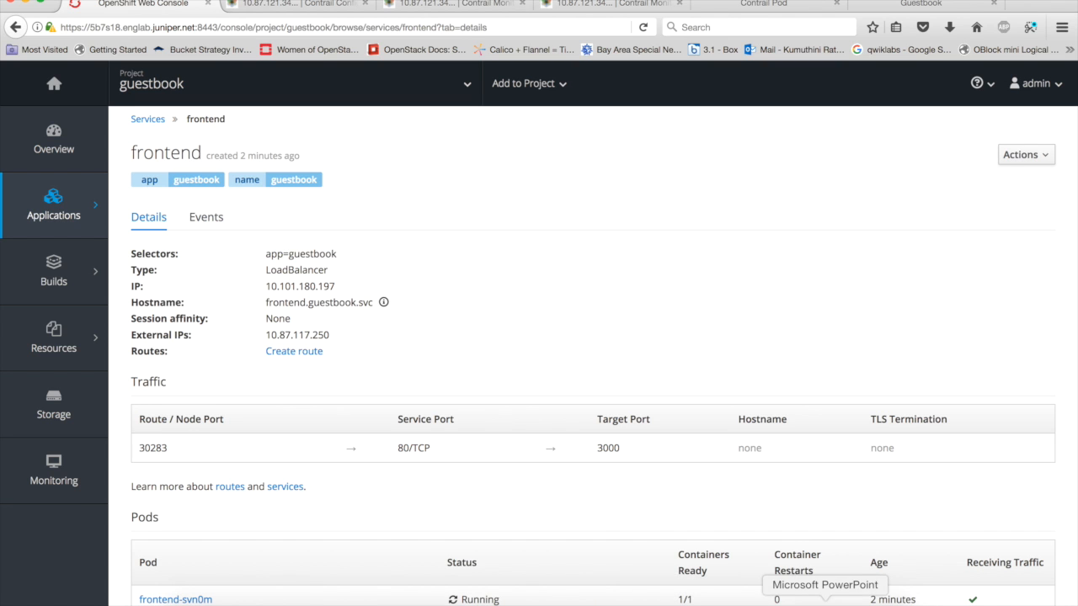
pyautogui.click(825, 603)
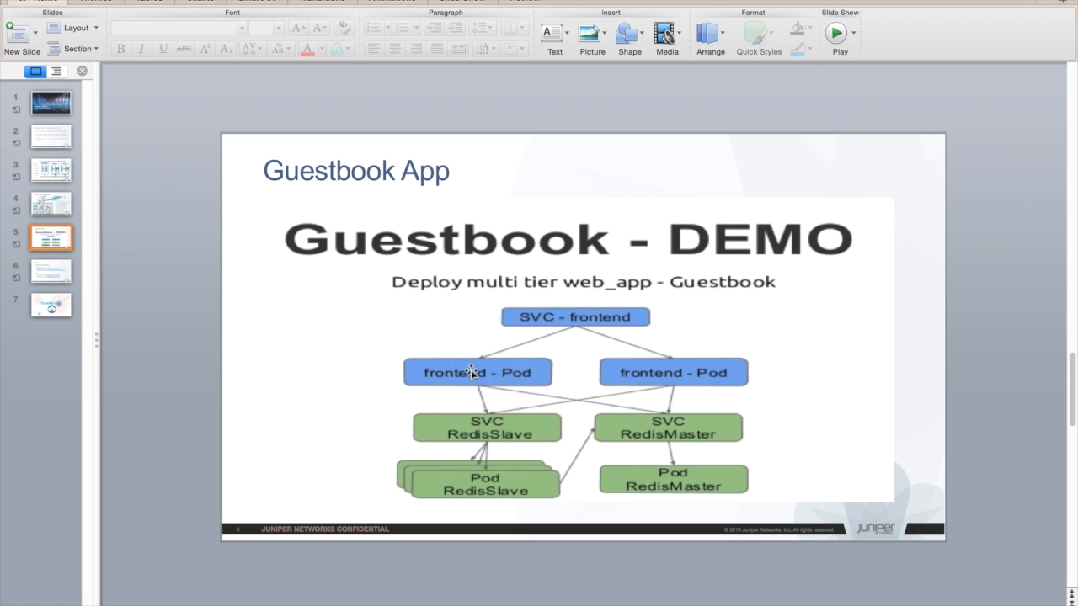
pyautogui.click(43, 210)
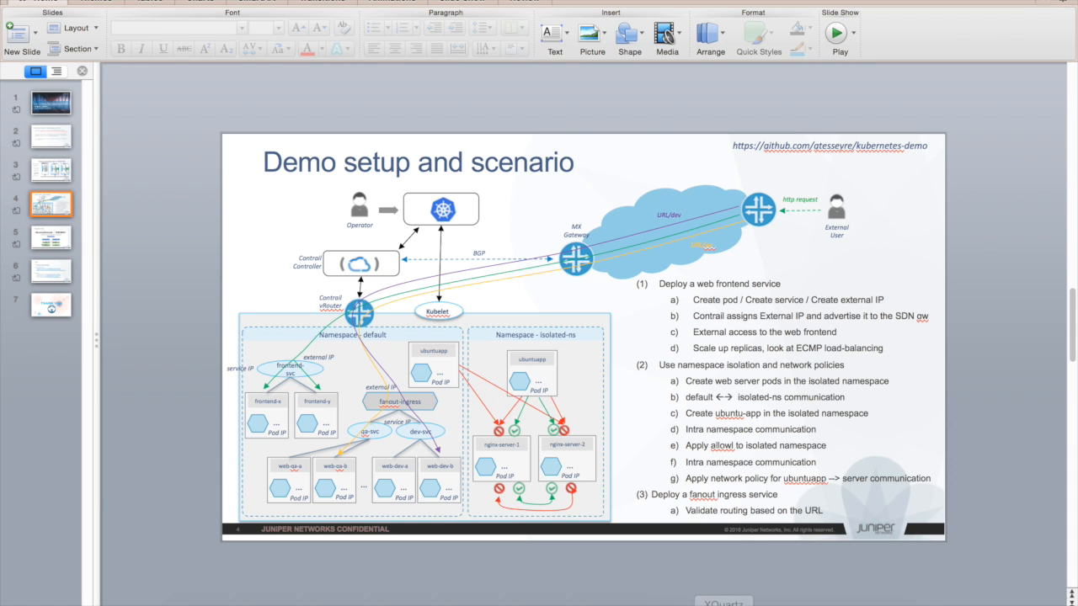
pyautogui.click(570, 596)
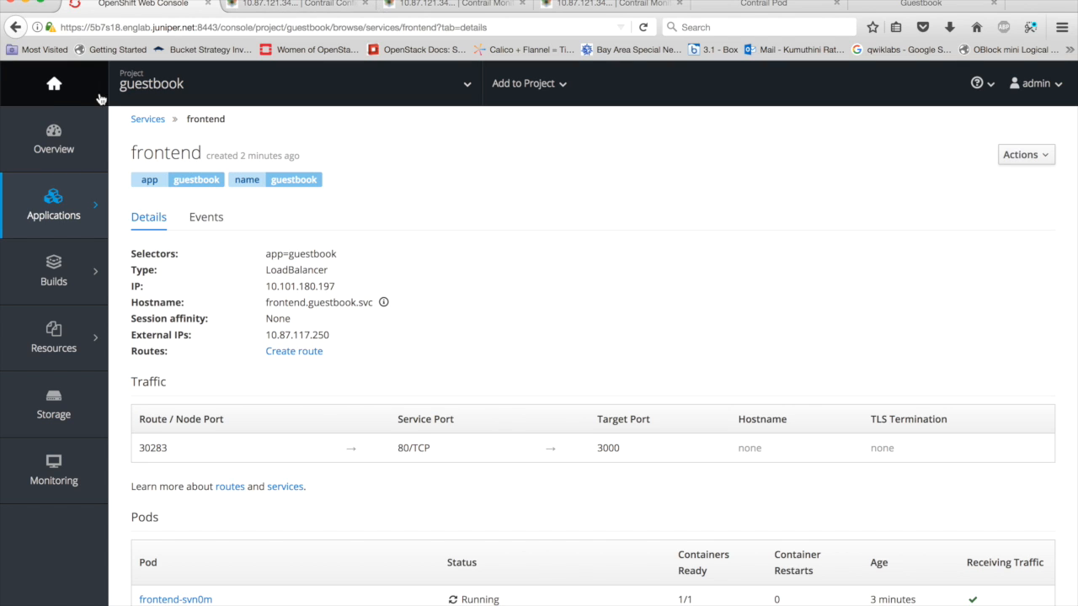
pyautogui.click(54, 82)
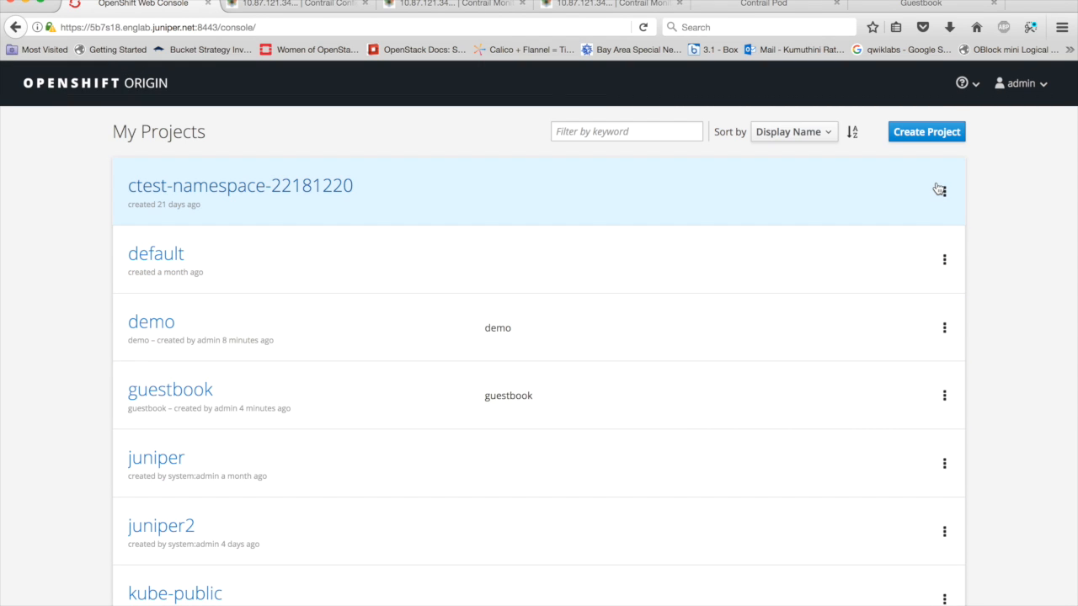
pyautogui.click(916, 134)
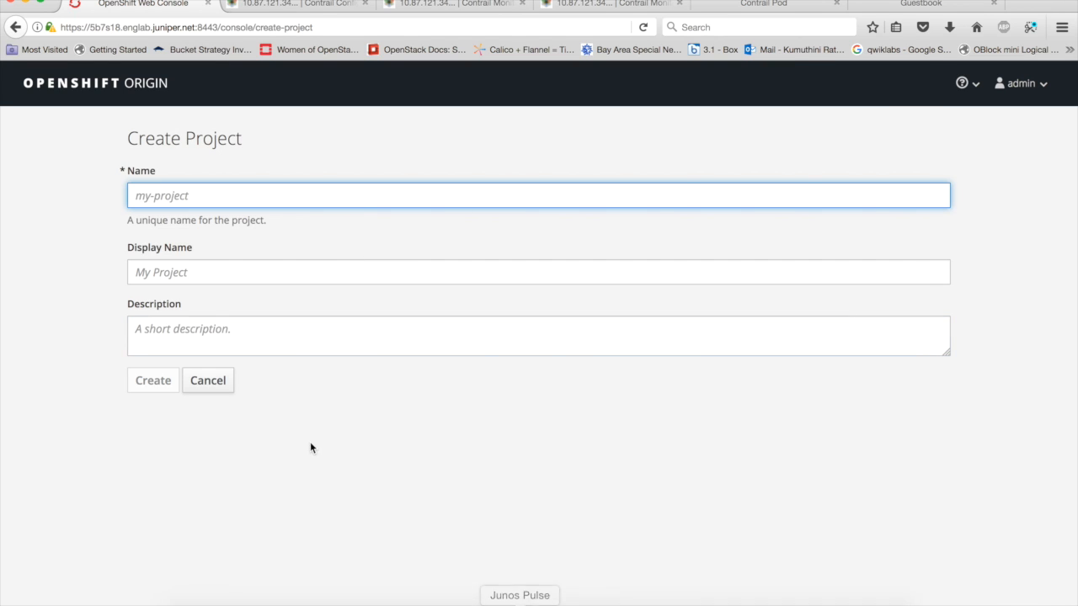
pyautogui.click(202, 375)
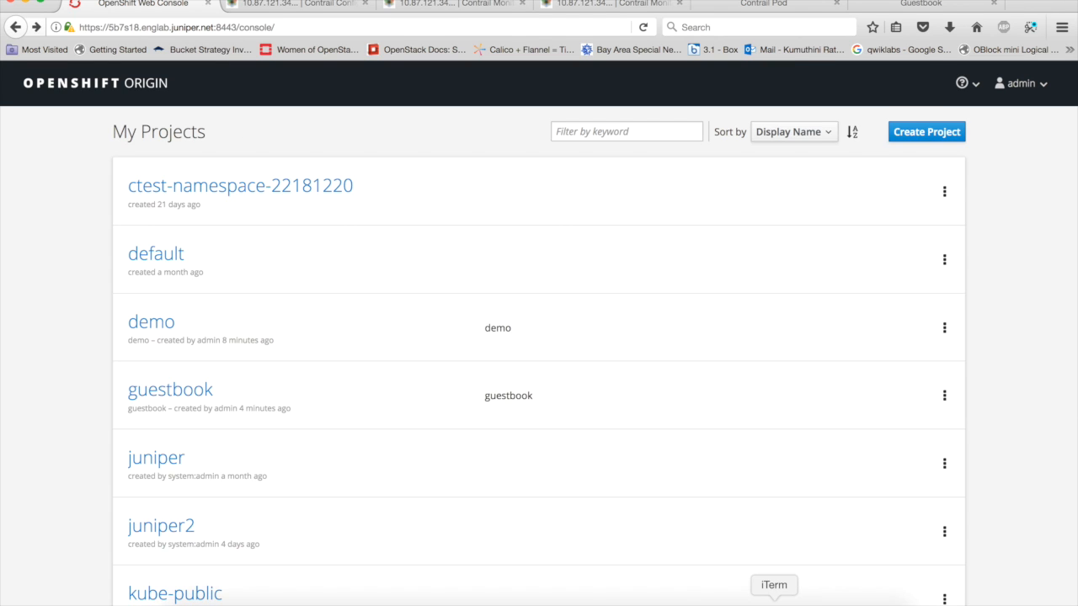
# - Switch to iTerm and change from the guestbook directory to the home directory
pyautogui.click(773, 603)
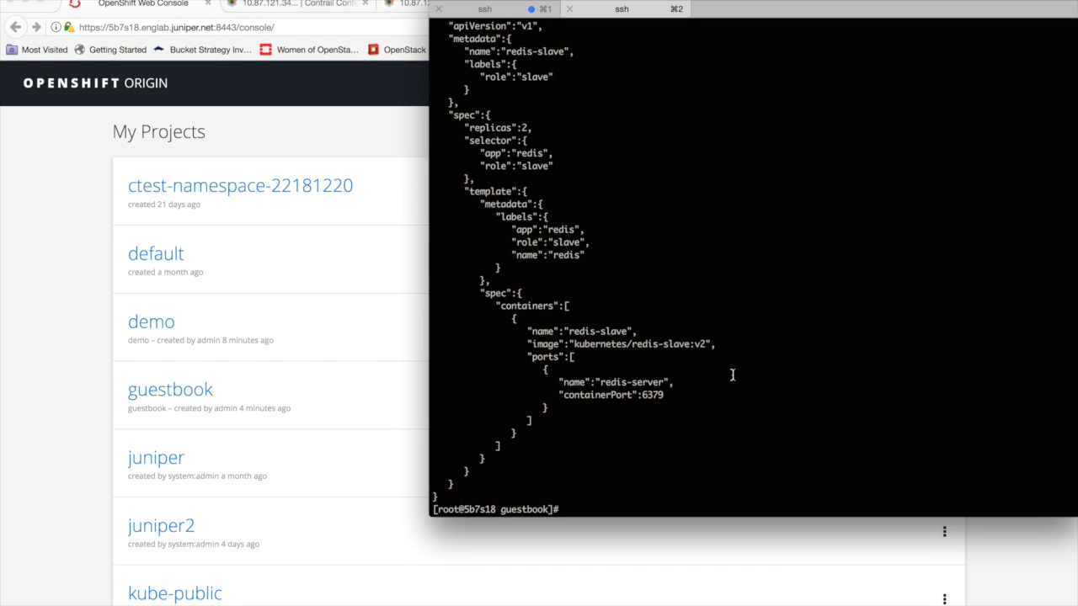
pyautogui.write('CD')
pyautogui.press('Return')
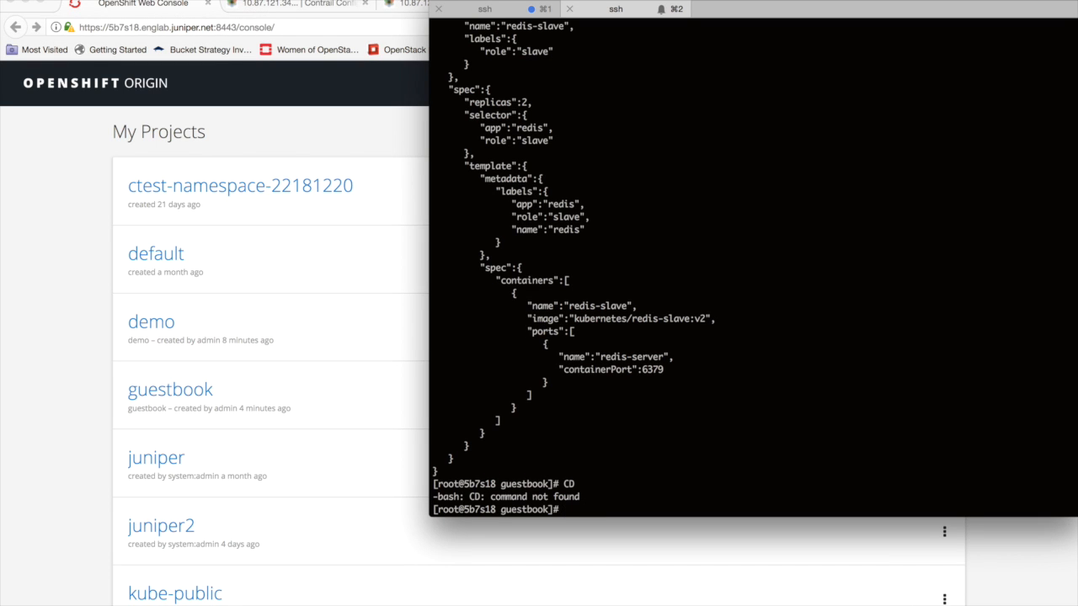
pyautogui.write('cd')
pyautogui.press('Return')
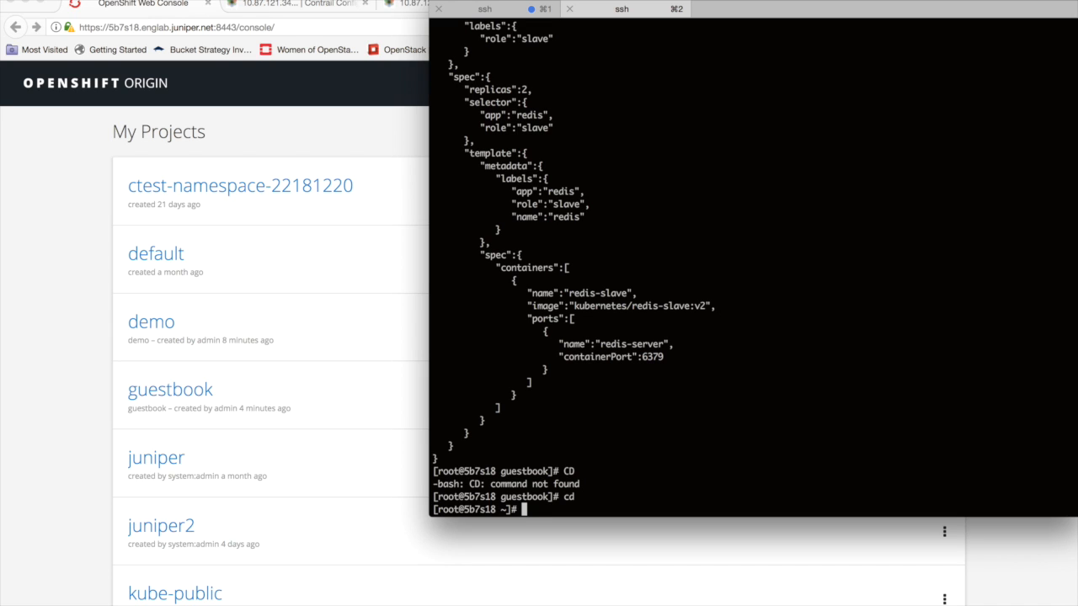
# - List the services in all namespaces with oc get svc --all-namespaces, and move the terminal so its full width is visible
pyautogui.write('oc get svc --all-namespaces')
pyautogui.press('Return')
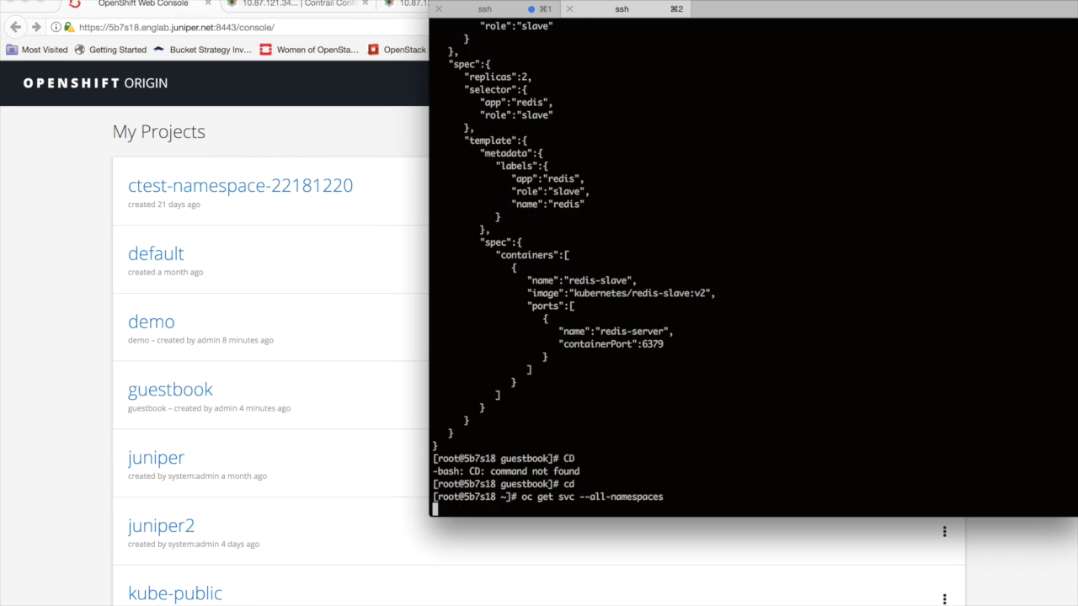
pyautogui.moveTo(716, 6); pyautogui.dragTo(447, 7)
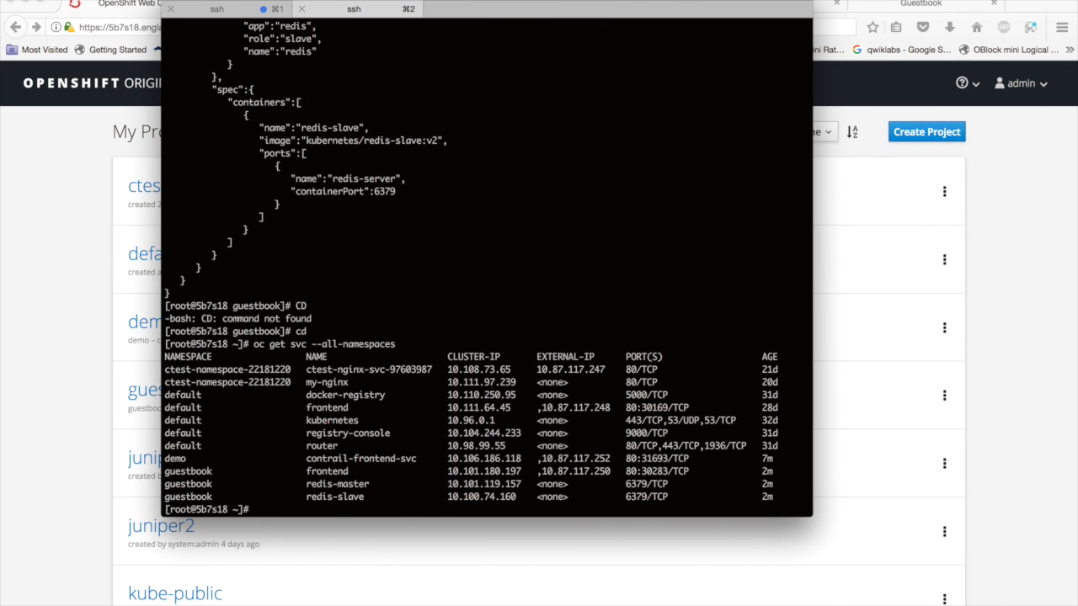
# - List both pods and services across all namespaces with oc get pods,svc --all-namespaces
pyautogui.press('Up')
pyautogui.press('Left')
pyautogui.press('Left')
pyautogui.press('Left')
pyautogui.press('Left')
pyautogui.press('Left')
pyautogui.press('Left')
pyautogui.press('Left')
pyautogui.press('Left')
pyautogui.press('Left')
pyautogui.press('Left')
pyautogui.press('Left')
pyautogui.press('Left')
pyautogui.press('Left')
pyautogui.press('Left')
pyautogui.press('Left')
pyautogui.press('Left')
pyautogui.press('Left')
pyautogui.press('Left')
pyautogui.press('Left')
pyautogui.press('Left')
pyautogui.press('Left')
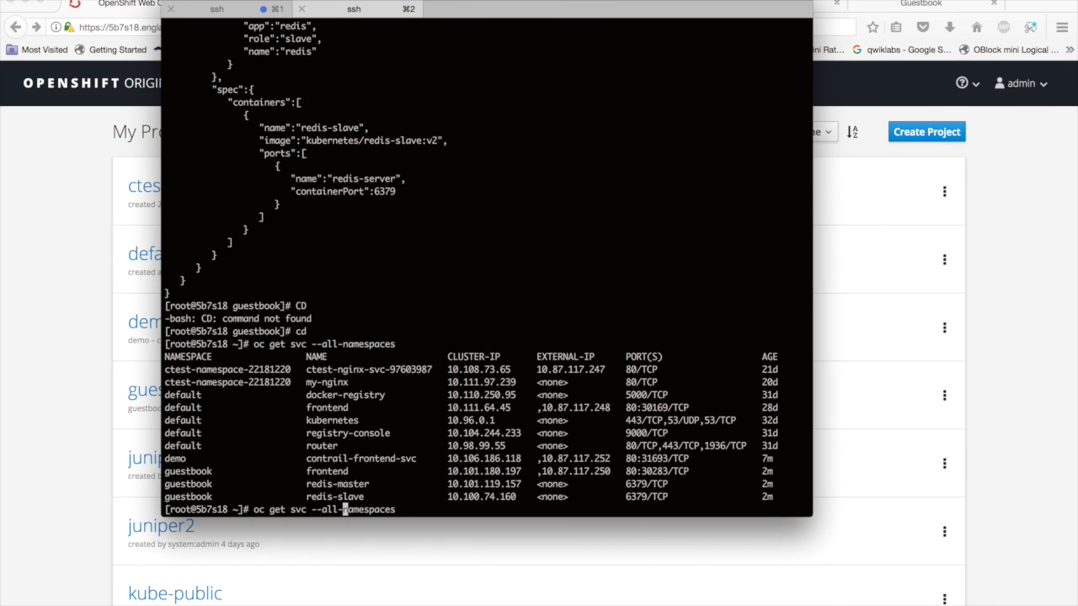
pyautogui.press('Right')
pyautogui.write('pods,')
pyautogui.press('Return')
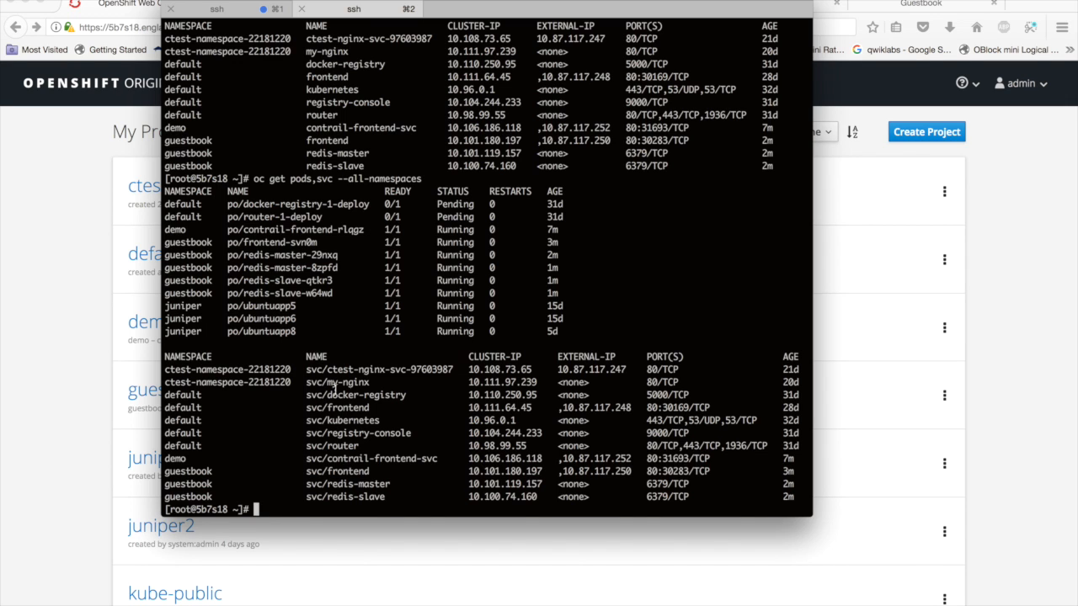
# - Bring the iTerm window back in front of the browser and widen it to nearly the full screen width
pyautogui.click(993, 363)
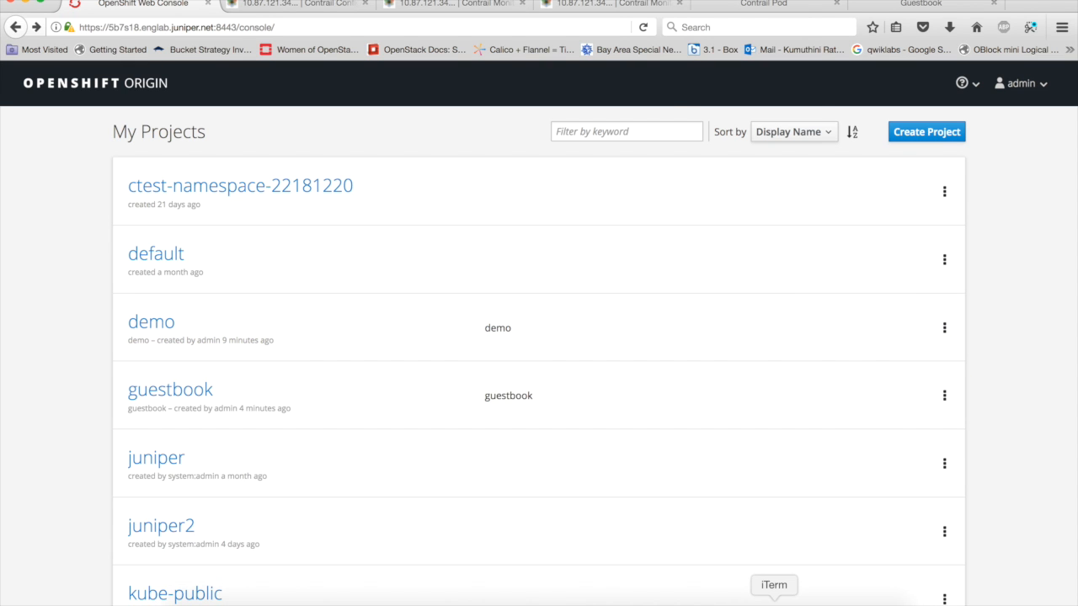
pyautogui.click(774, 601)
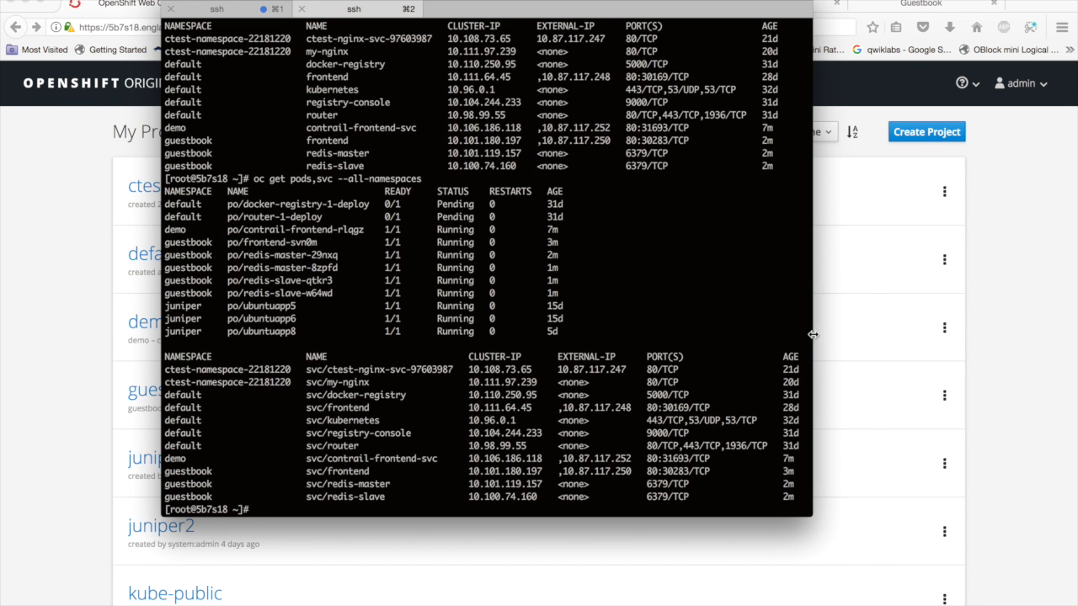
pyautogui.moveTo(812, 334); pyautogui.dragTo(1056, 333)
# - List the home directory, change into the presenter's personal directory, and list its contents
pyautogui.write('cd')
pyautogui.press('Return')
pyautogui.write('ls')
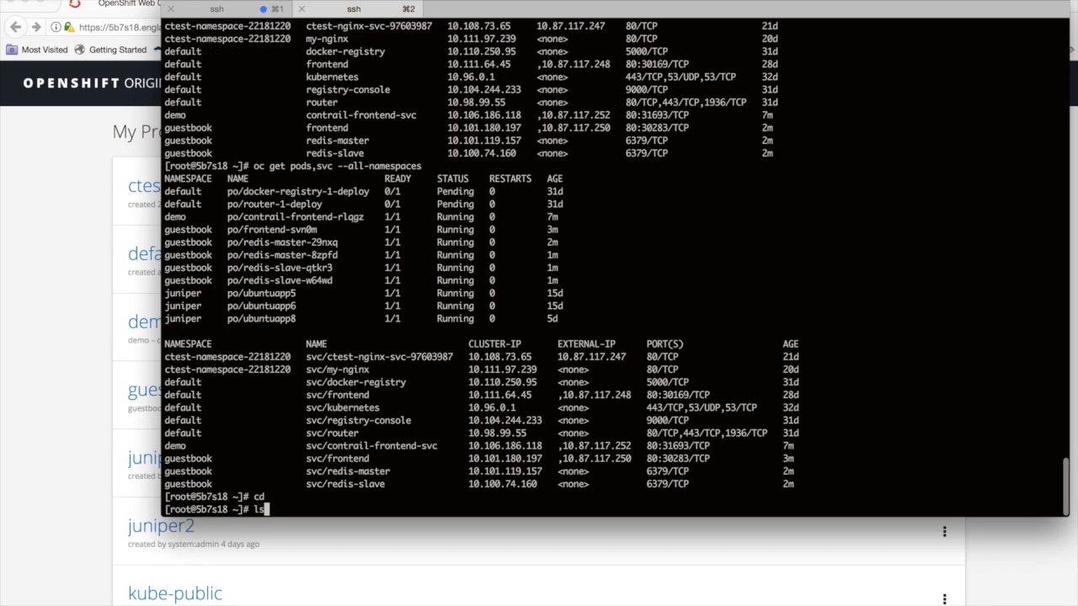
pyautogui.press('Return')
pyautogui.write('cd Kumuthini/')
pyautogui.press('Tab')
pyautogui.press('Return')
pyautogui.write('l')
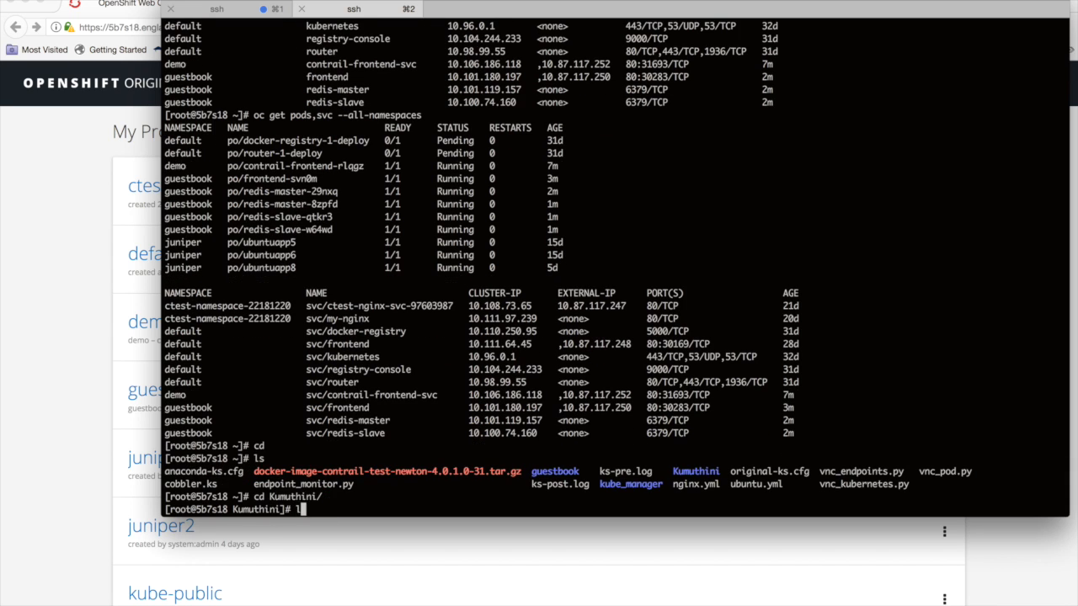
pyautogui.write('s')
pyautogui.press('Return')
# - Change into the kubernetes-demo directory and list its contents
pyautogui.write('cd g')
pyautogui.press('Tab')
pyautogui.write('/')
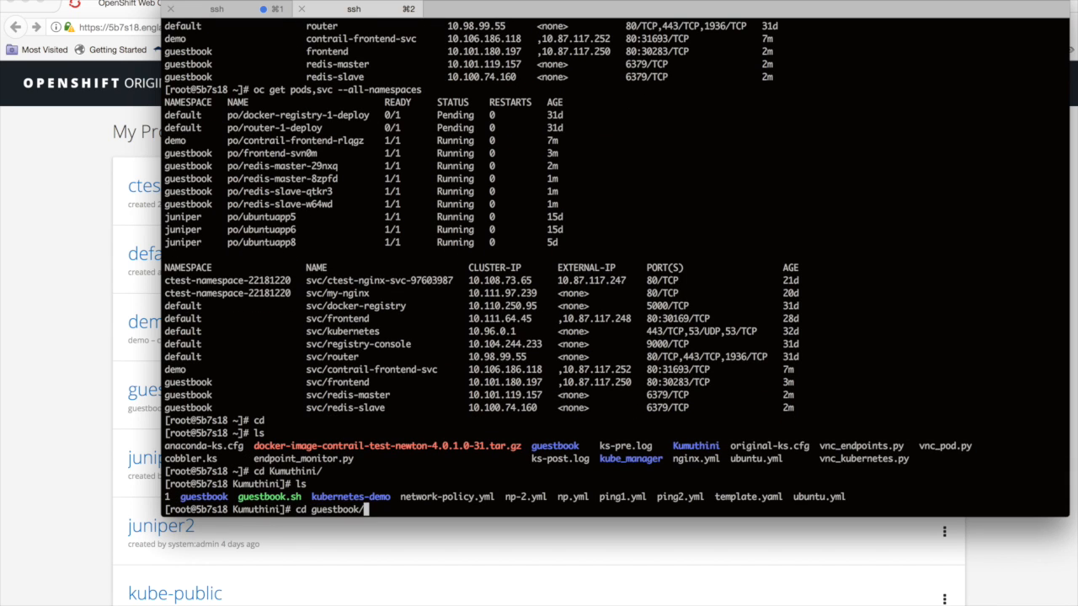
pyautogui.press('BackSpace')
pyautogui.press('BackSpace')
pyautogui.press('BackSpace')
pyautogui.press('BackSpace')
pyautogui.press('BackSpace')
pyautogui.press('BackSpace')
pyautogui.press('BackSpace')
pyautogui.press('BackSpace')
pyautogui.press('BackSpace')
pyautogui.press('BackSpace')
pyautogui.write('k')
pyautogui.press('Tab')
pyautogui.press('Return')
# - Change into the isolated-ns directory and list its files
pyautogui.write('ls')
pyautogui.press('Return')
pyautogui.write('cd ')
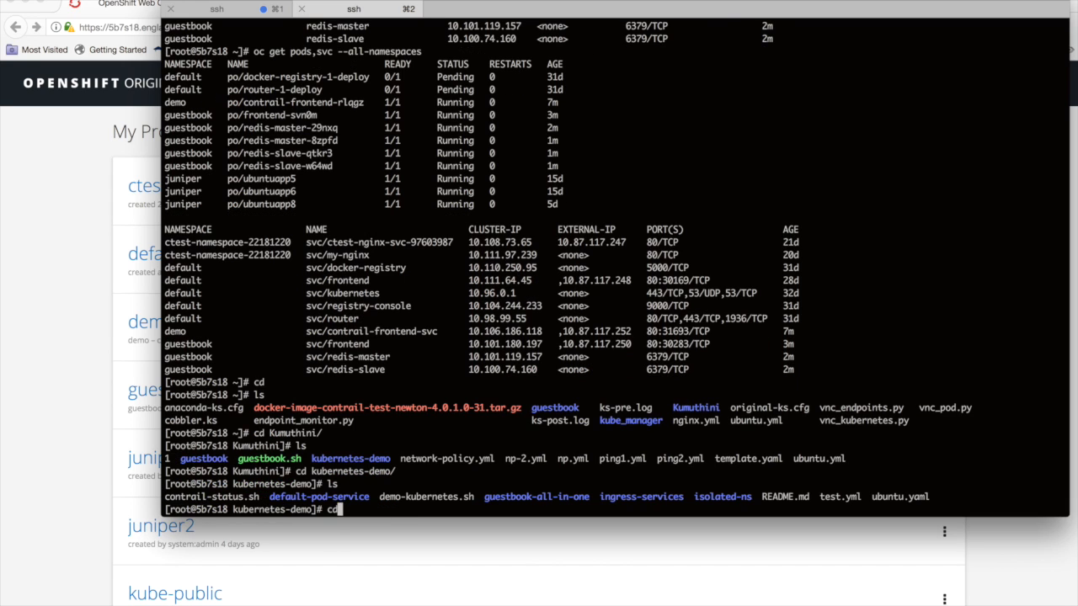
pyautogui.write('is')
pyautogui.press('Tab')
pyautogui.press('Return')
pyautogui.write('ls')
pyautogui.press('Return')
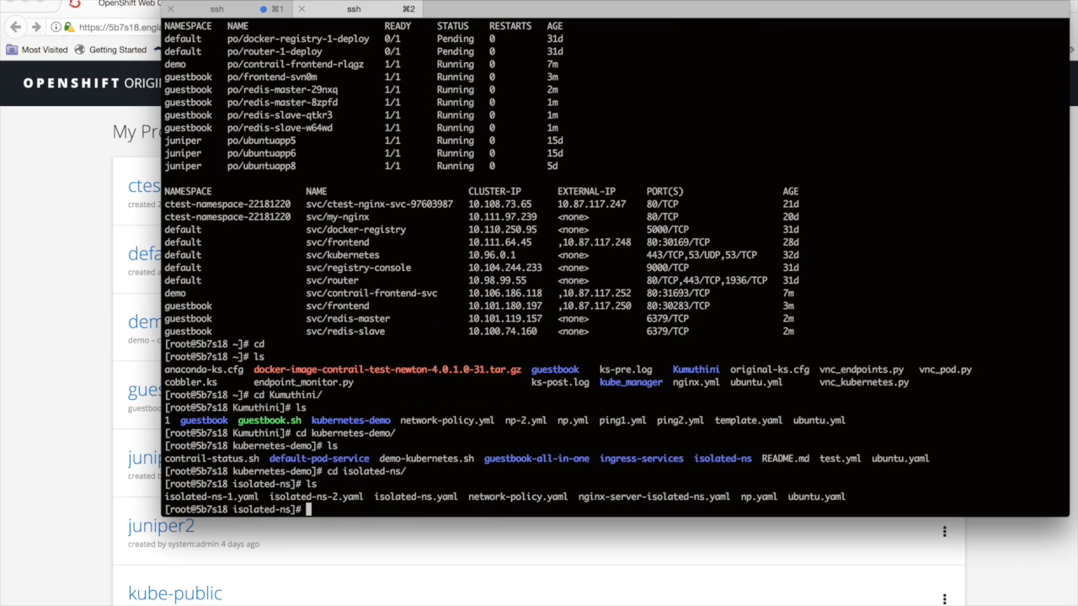
# - Display the contents of isolated-ns-1.yaml and highlight the annotations block with the opencontrail.org/isolation setting
pyautogui.write('cat')
pyautogui.click(224, 498)
pyautogui.doubleClick(224, 497)
pyautogui.write('isolated-ns-1.yaml')
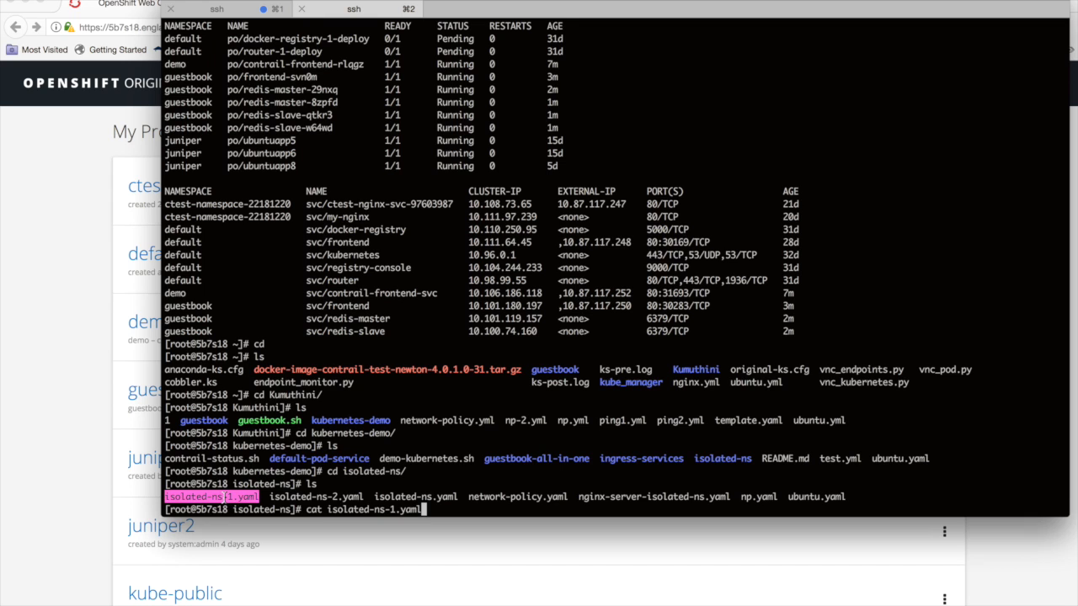
pyautogui.press('Return')
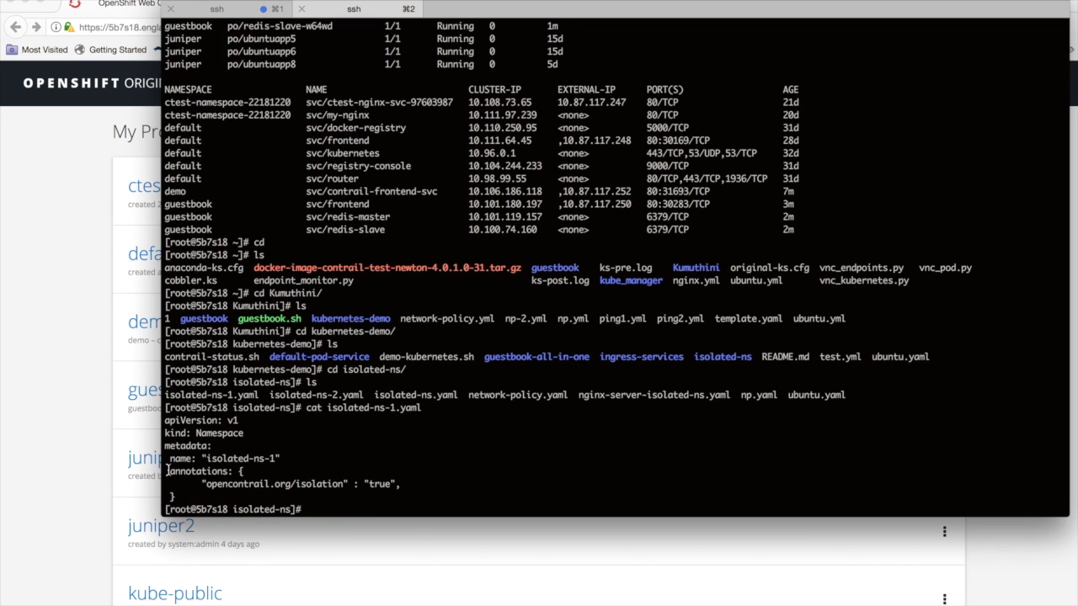
pyautogui.moveTo(171, 471); pyautogui.dragTo(246, 496)
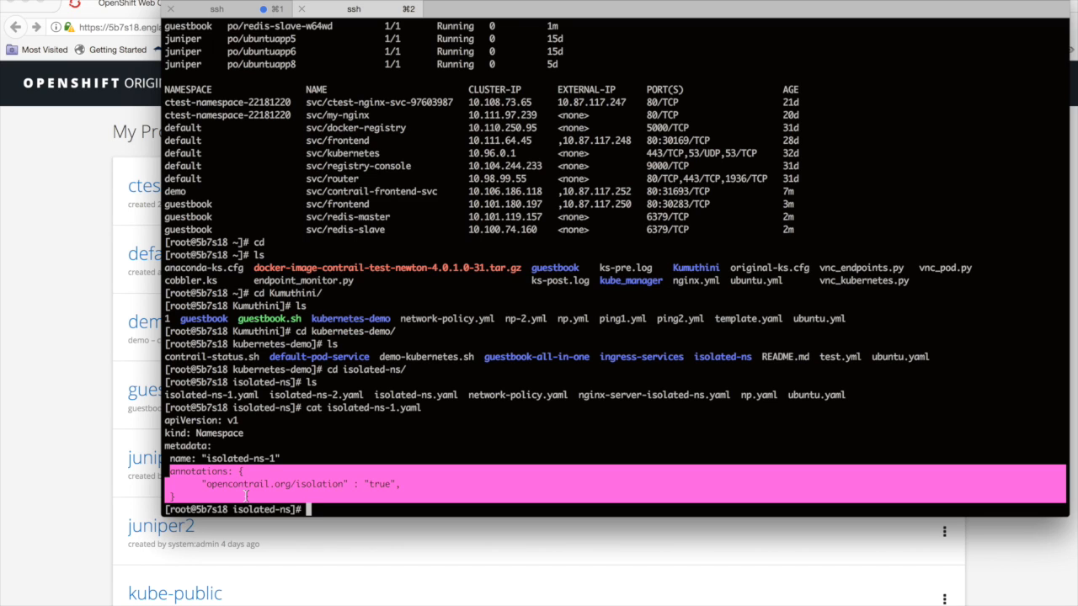
pyautogui.click(382, 479)
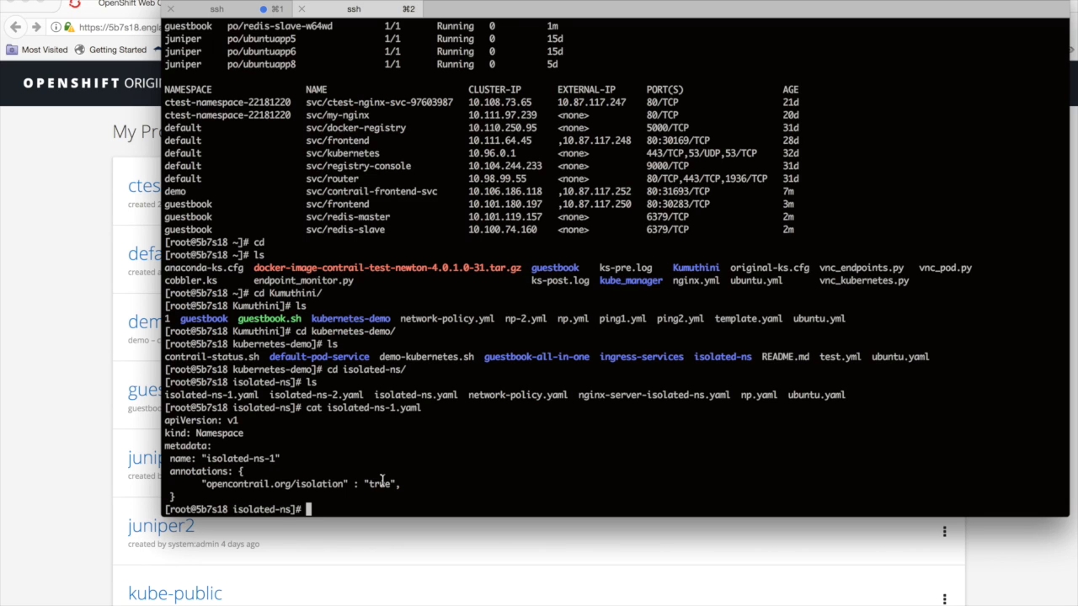
pyautogui.write('cp ')
pyautogui.write('creat')
pyautogui.press('BackSpace')
pyautogui.press('BackSpace')
pyautogui.press('BackSpace')
pyautogui.press('BackSpace')
pyautogui.press('BackSpace')
pyautogui.press('BackSpace')
pyautogui.press('BackSpace')
pyautogui.press('BackSpace')
# - Create the isolated-ns-1 namespace with oc create -f isolated-ns-1.yaml -n isolated-ns-1
pyautogui.write('oc create -f')
pyautogui.doubleClick(231, 395)
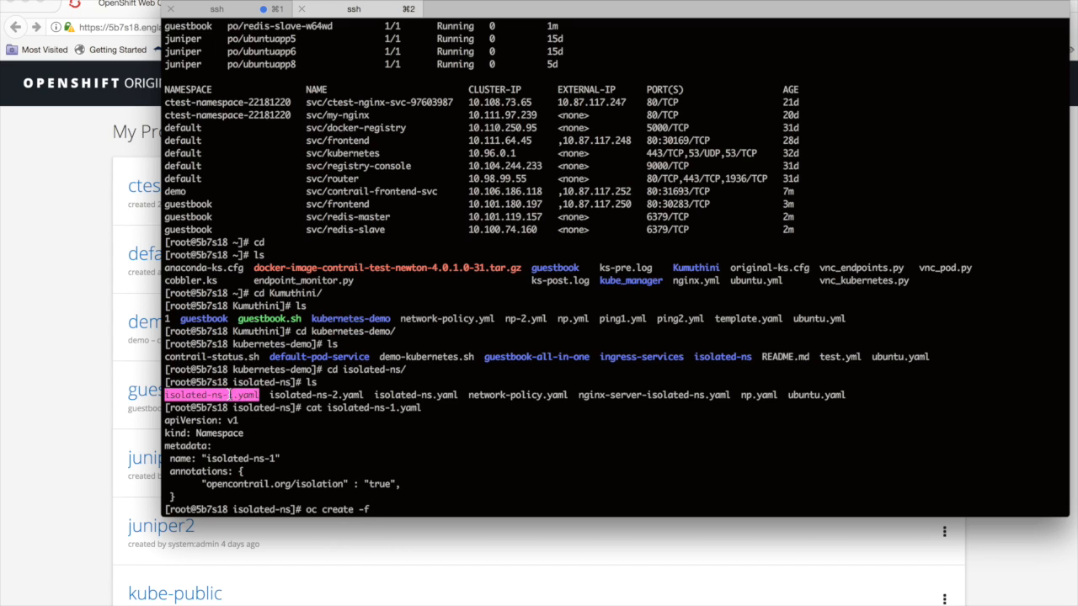
pyautogui.write('isolated-ns-1.yaml')
pyautogui.write('-n')
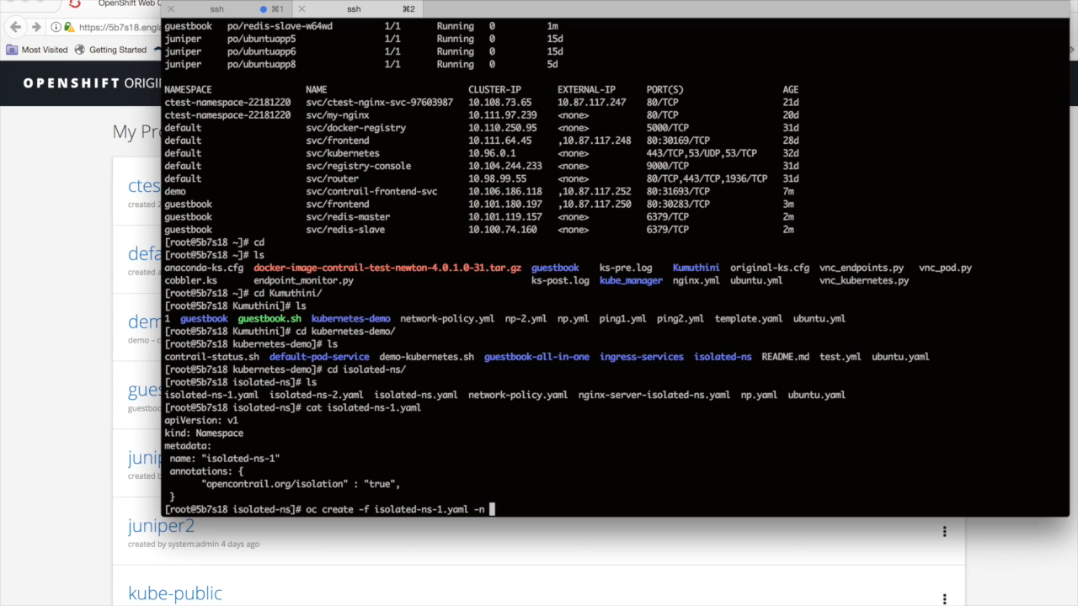
pyautogui.moveTo(205, 458); pyautogui.dragTo(277, 458)
pyautogui.write('isolated-ns-1')
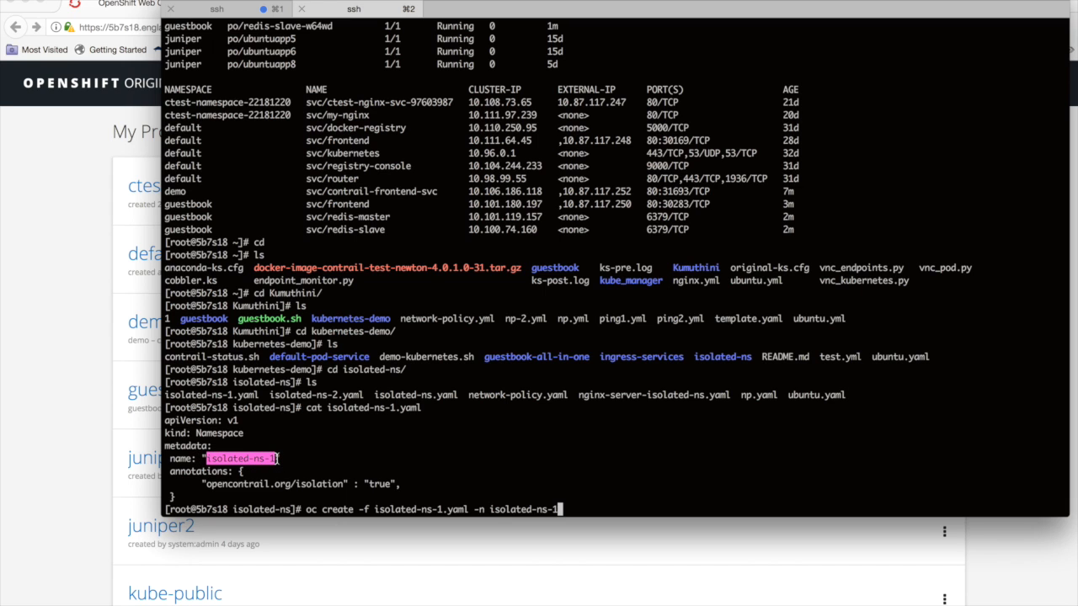
pyautogui.press('Return')
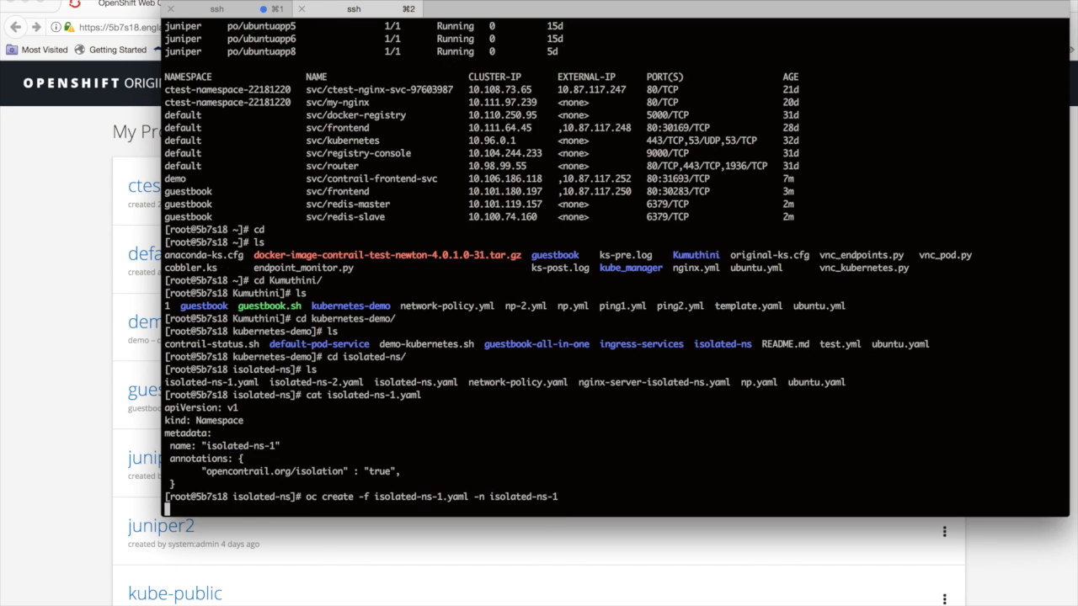
# - Uncover the project list behind the terminal, and create the second namespace with oc create -f isolated-ns-2.yaml -n isolated-ns-2
pyautogui.press('Up')
pyautogui.press('Left')
pyautogui.press('Left')
pyautogui.moveTo(239, 2); pyautogui.dragTo(568, 15)
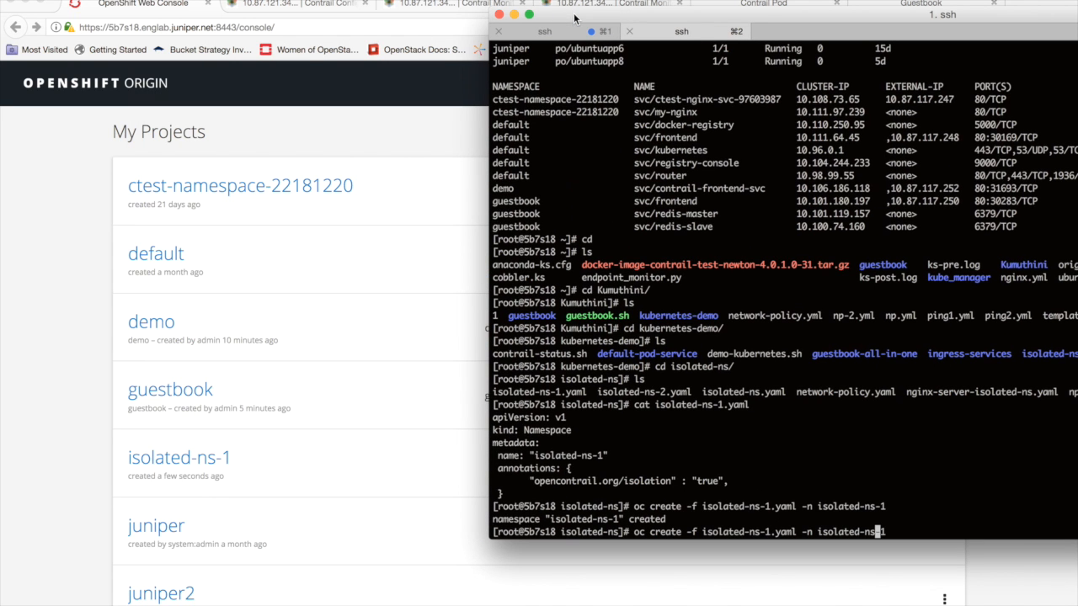
pyautogui.press('Delete')
pyautogui.write('2')
pyautogui.press('Left')
pyautogui.press('Left')
pyautogui.press('Left')
pyautogui.press('Left')
pyautogui.press('Left')
pyautogui.press('Left')
pyautogui.press('Left')
pyautogui.press('Left')
pyautogui.press('Left')
pyautogui.press('Left')
pyautogui.press('Left')
pyautogui.press('Left')
pyautogui.press('Left')
pyautogui.press('Left')
pyautogui.press('Left')
pyautogui.press('Left')
pyautogui.press('Left')
pyautogui.press('Left')
pyautogui.press('Left')
pyautogui.press('Left')
pyautogui.press('BackSpace')
pyautogui.write('2')
pyautogui.press('Return')
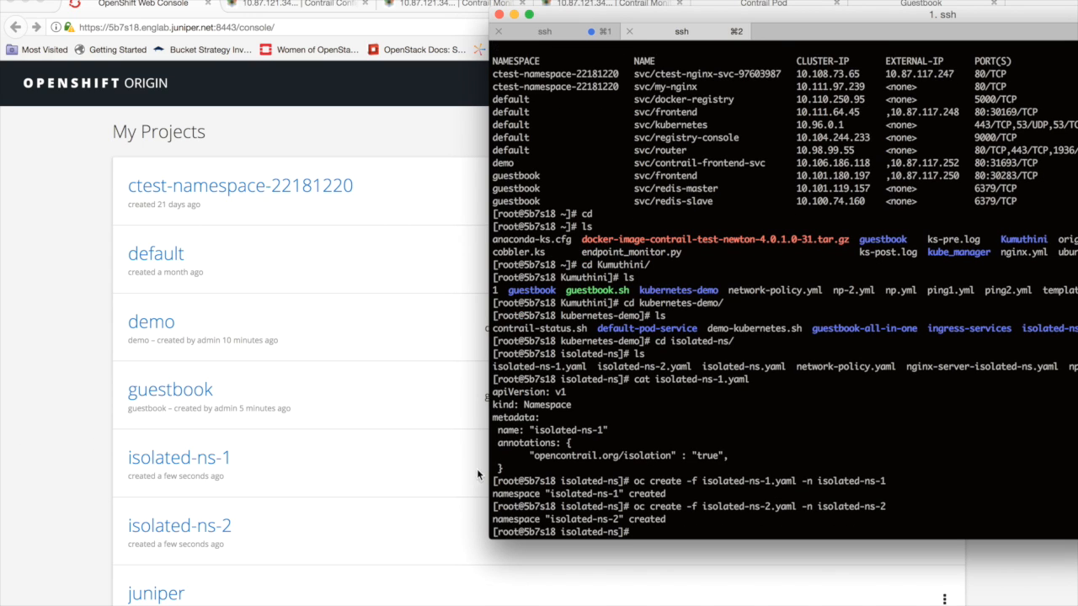
# - List the directory's files, display ubuntu.yaml, and copy its entire pod definition
pyautogui.write('ls')
pyautogui.press('Return')
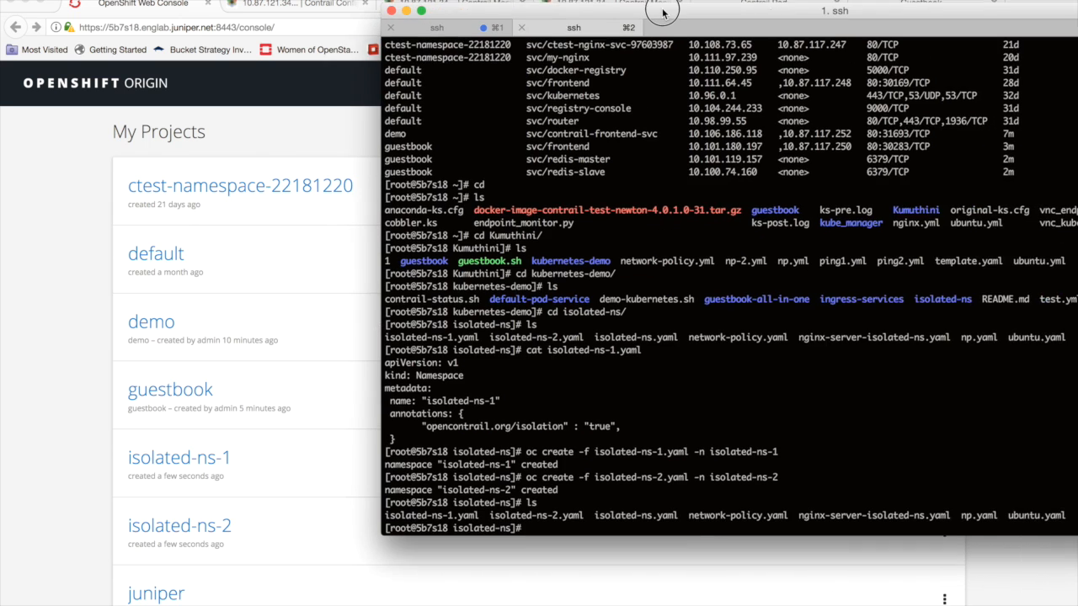
pyautogui.moveTo(773, 18); pyautogui.dragTo(633, 10)
pyautogui.write('cat')
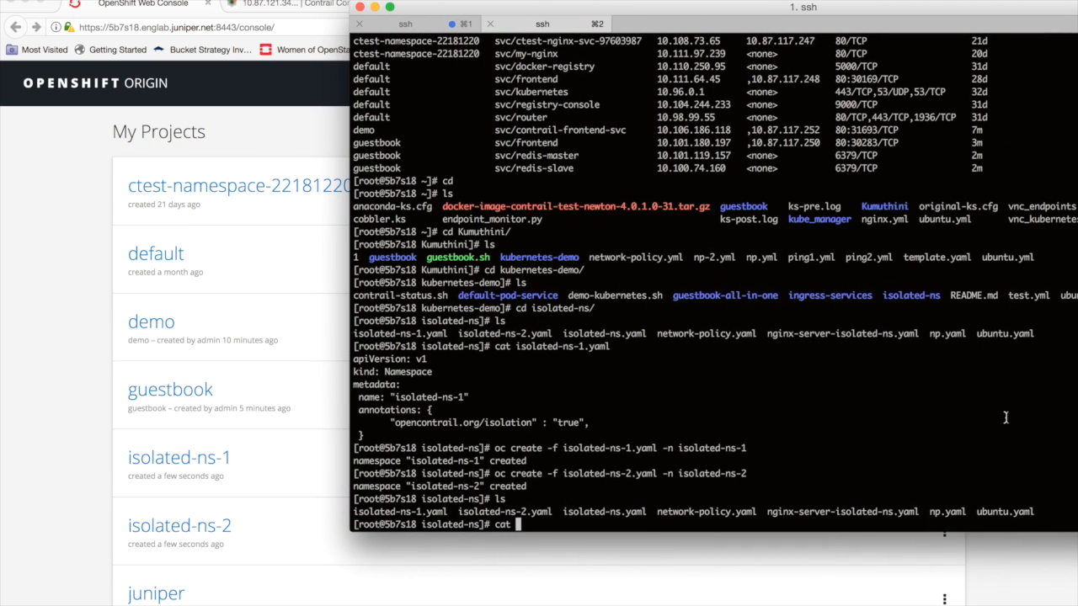
pyautogui.doubleClick(1004, 511)
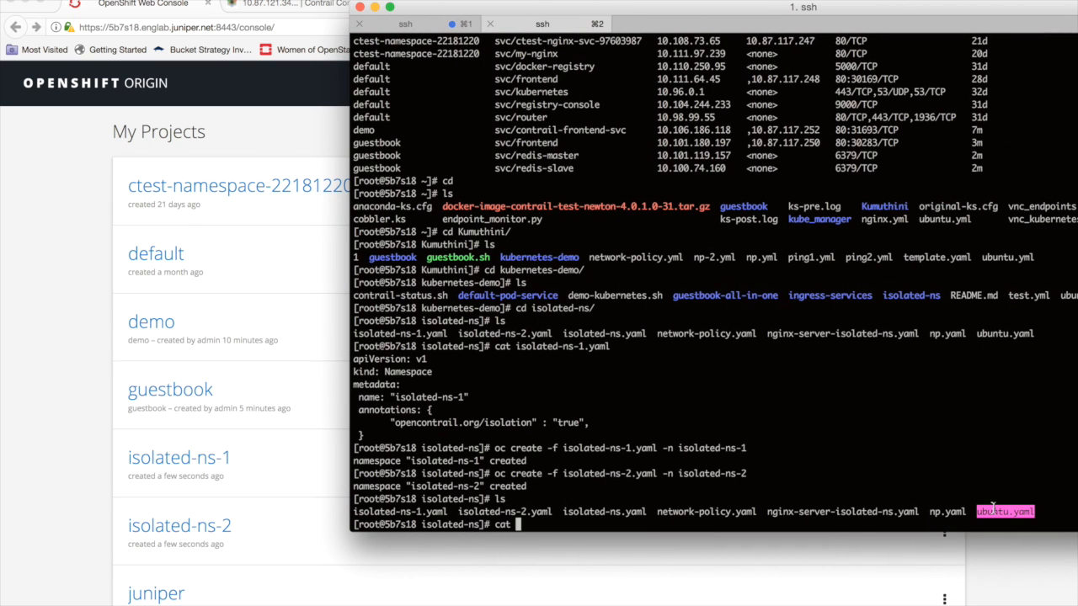
pyautogui.write('ubuntu.yaml')
pyautogui.press('Return')
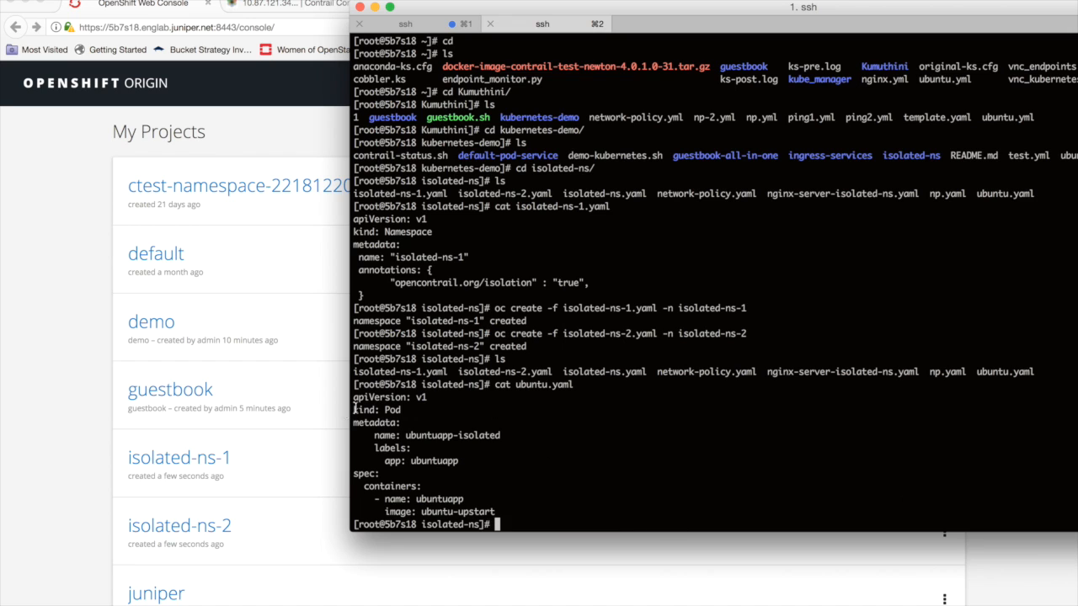
pyautogui.moveTo(352, 397); pyautogui.dragTo(531, 515)
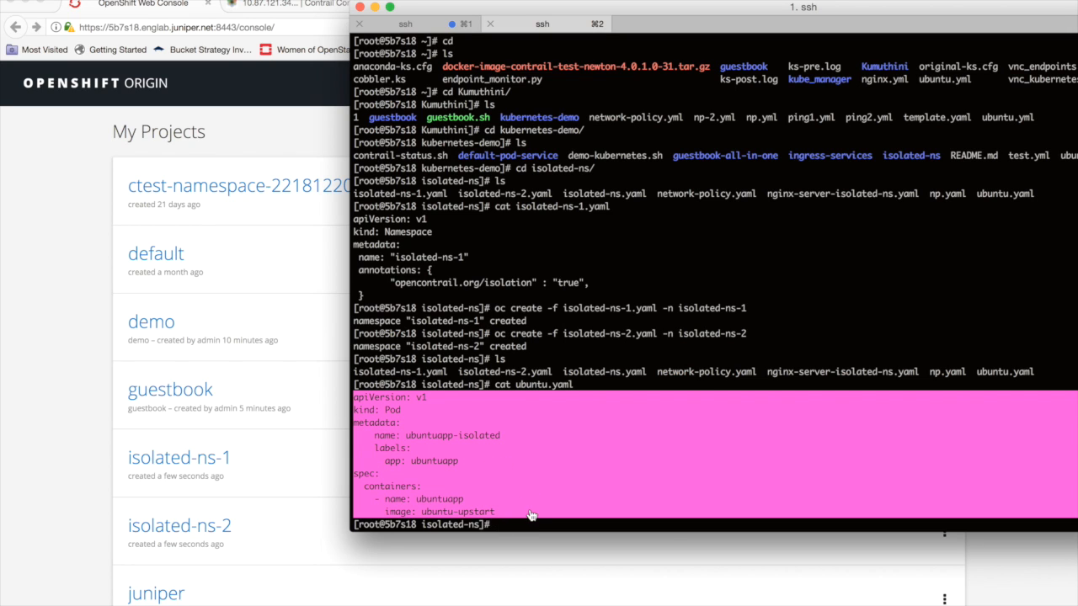
# - Create the ubuntuapp-isolated pod in the isolated-ns-1 project by importing the copied YAML definition in the OpenShift console
pyautogui.click(13, 349)
pyautogui.click(312, 457)
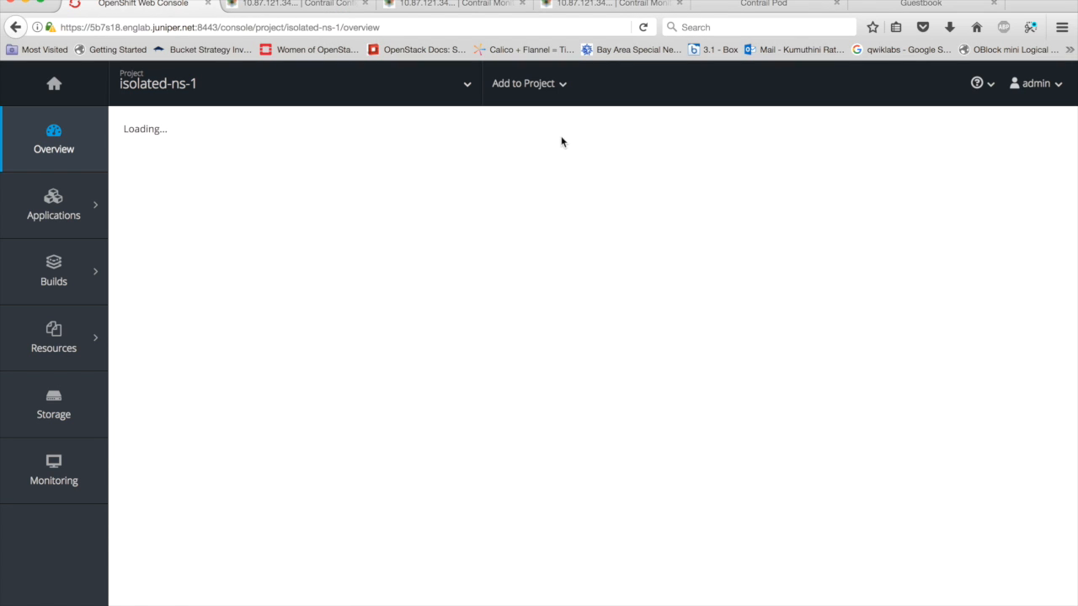
pyautogui.click(563, 84)
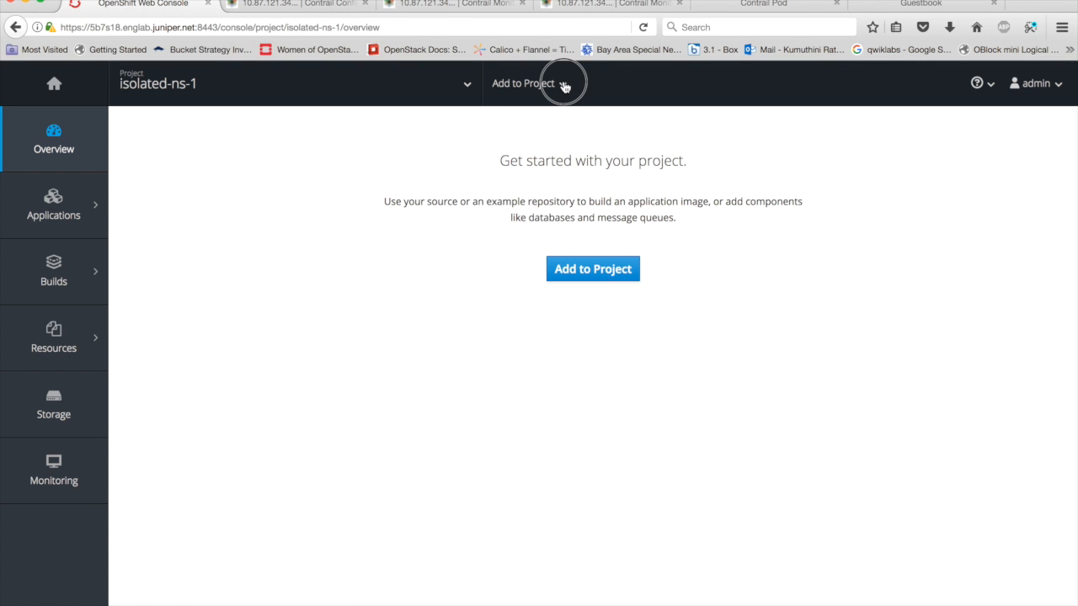
pyautogui.click(507, 150)
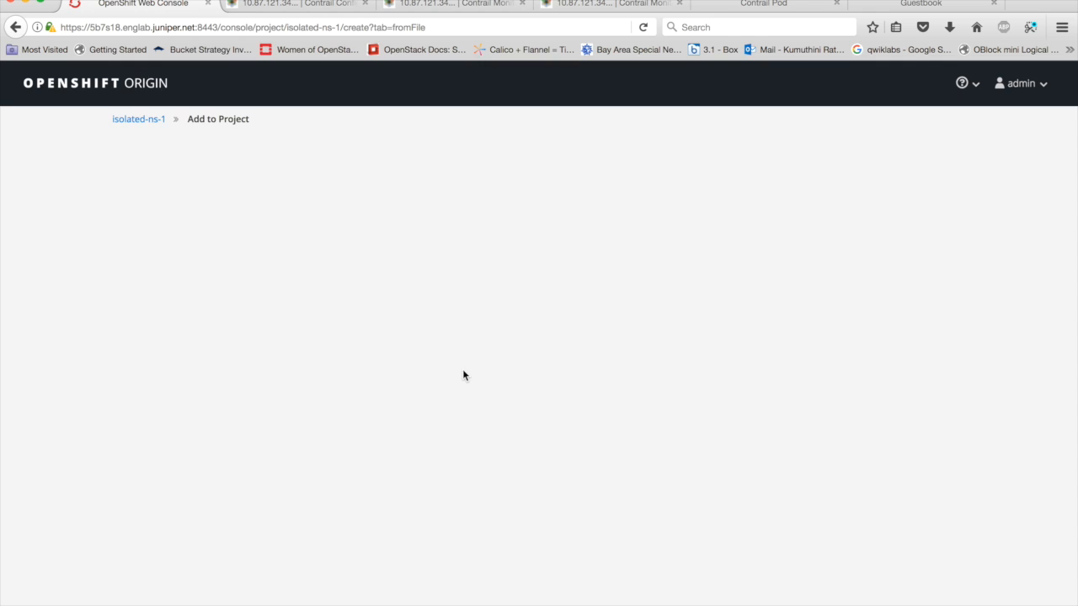
pyautogui.write('apiVersion: v1 kind: Pod metadata:   name: ubuntuapp-isolated   labels:     app: ubuntuapp spec:   containers:     - name: ubuntuapp       image: ubuntu-upstart')
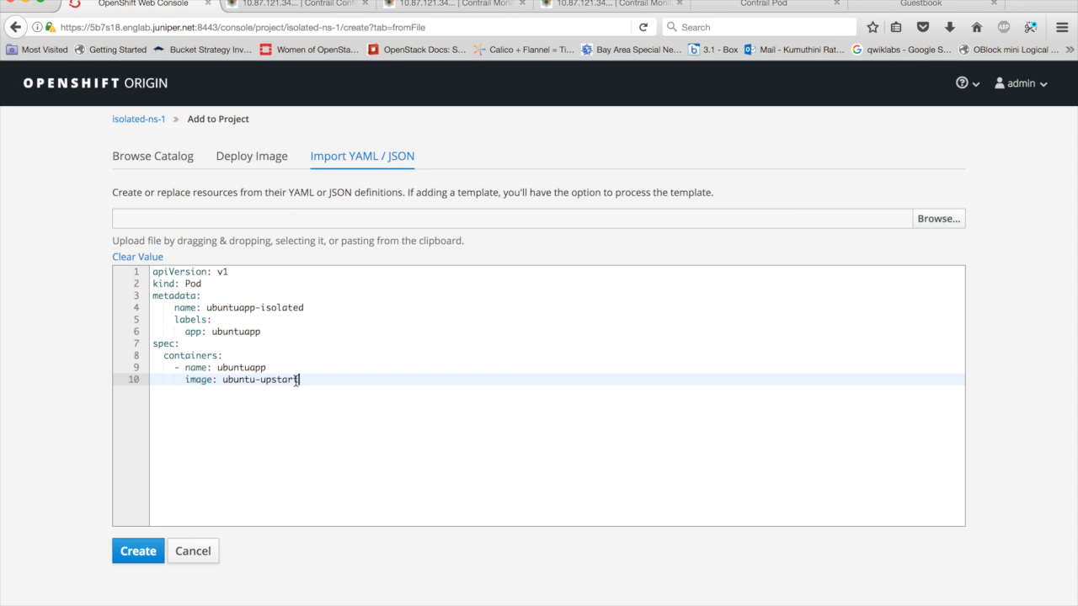
pyautogui.click(141, 554)
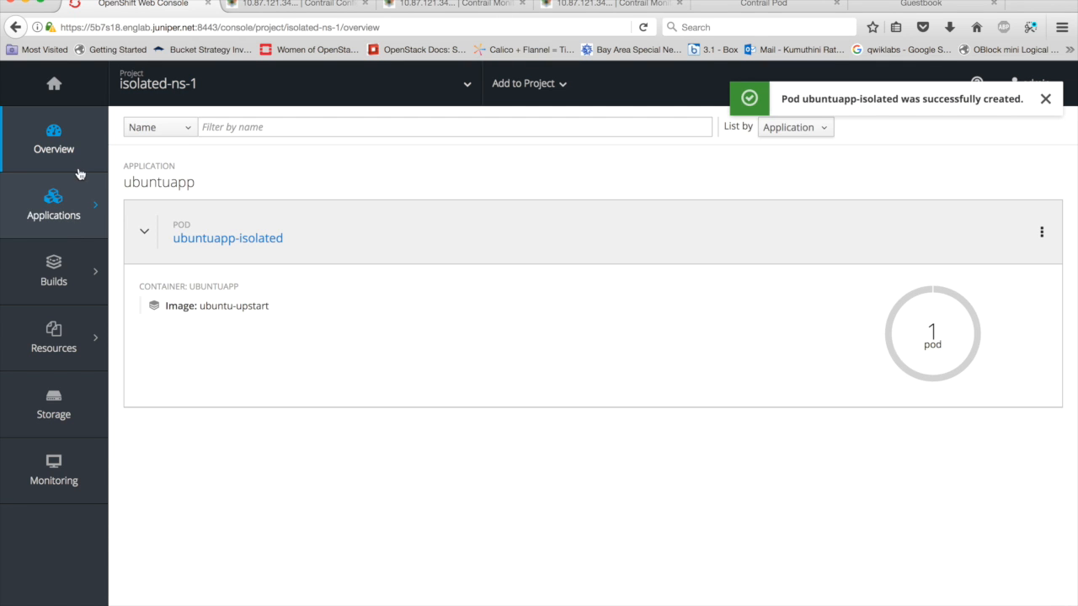
# - Create the same ubuntuapp-isolated pod in the isolated-ns-2 project from the copied YAML, and return to the project list
pyautogui.click(54, 83)
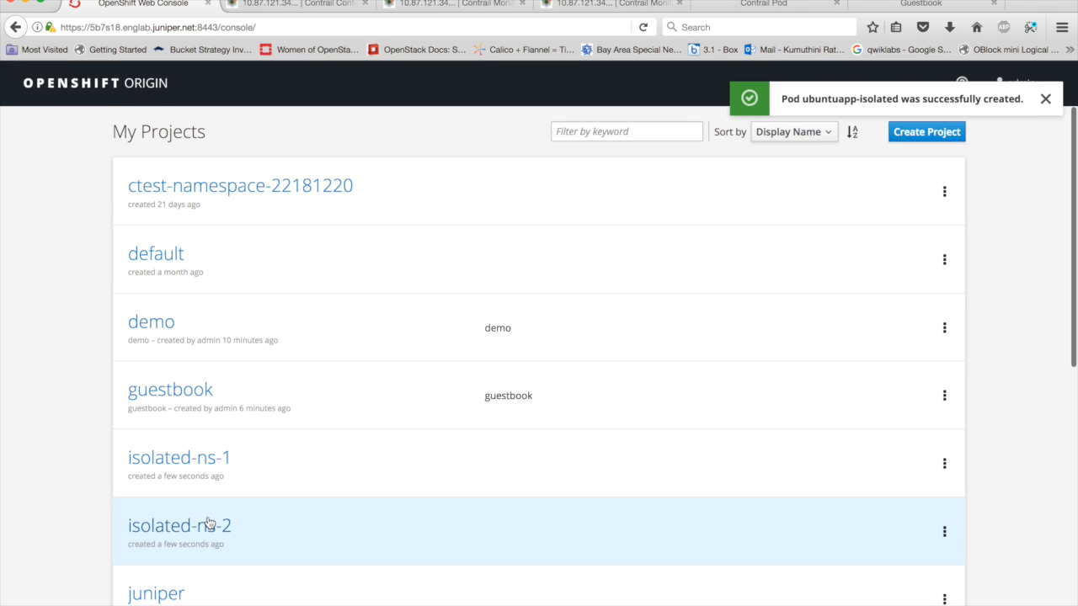
pyautogui.click(209, 525)
pyautogui.click(529, 84)
pyautogui.click(516, 150)
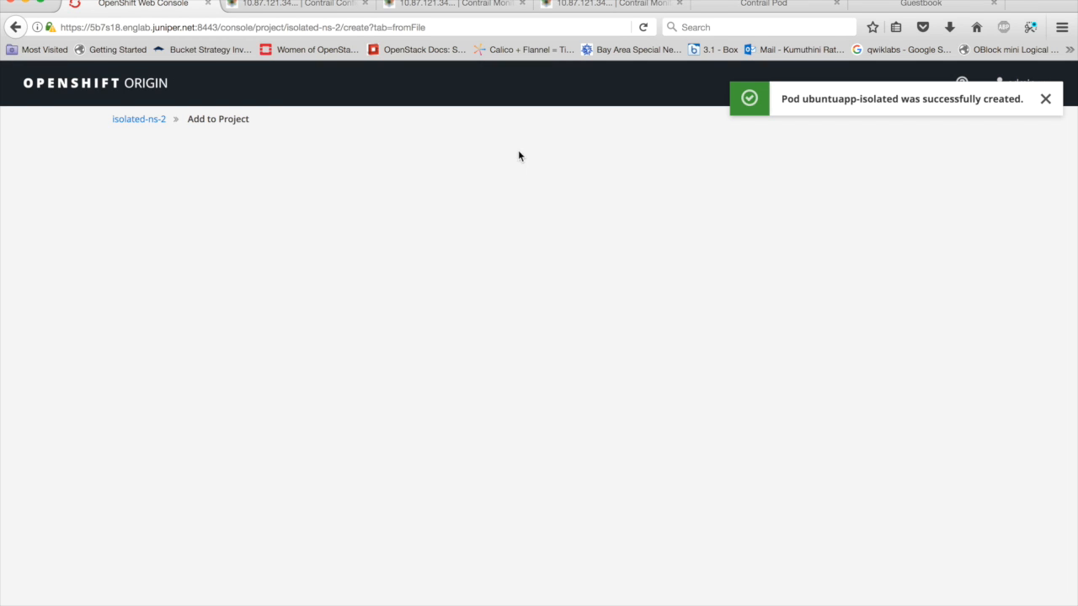
pyautogui.click(420, 336)
pyautogui.write('apiVersion: v1 kind: Pod metadata:     name: ubuntuapp-isolated     labels:       app: ubuntuapp spec:   containers:     - name: ubuntuapp       image: ubuntu-upstart')
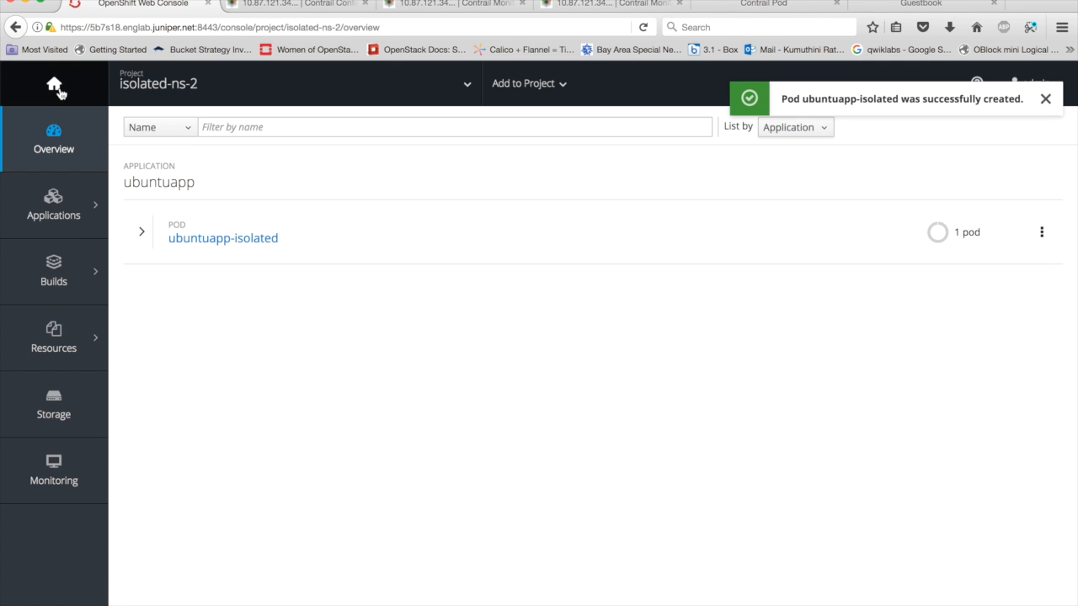
pyautogui.click(54, 86)
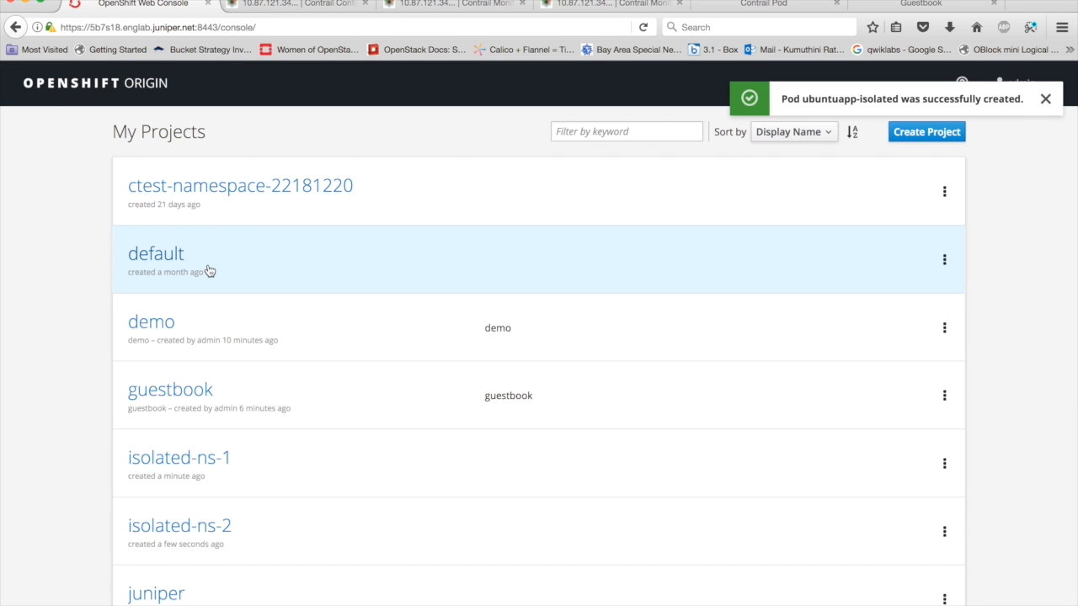
# - Check the IP address of the ubuntuapp-isolated pod in the isolated-ns-1 project, and open the pod's terminal
pyautogui.click(229, 463)
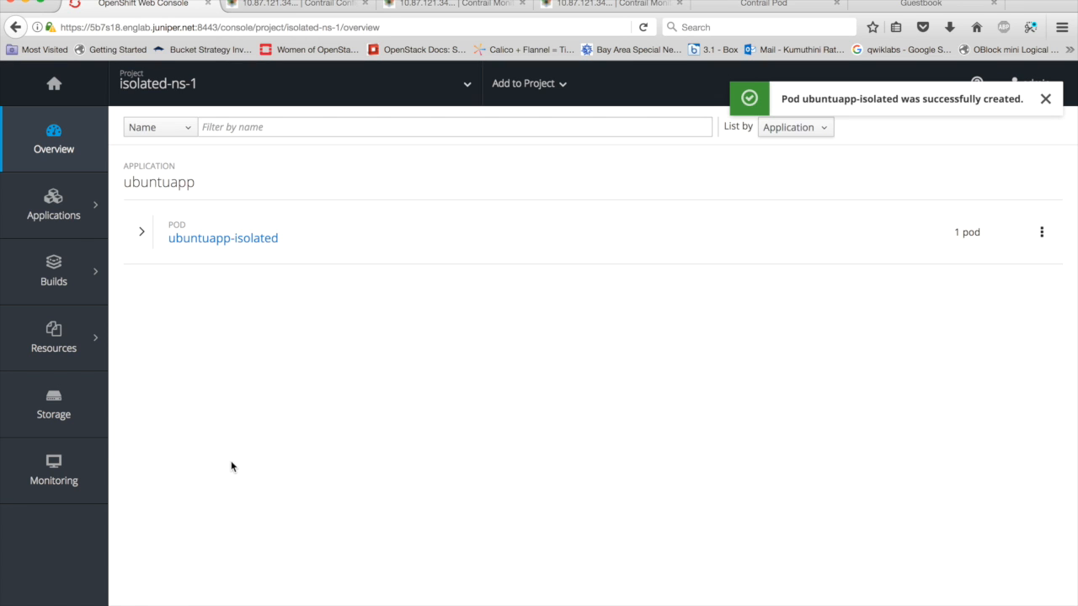
pyautogui.click(233, 238)
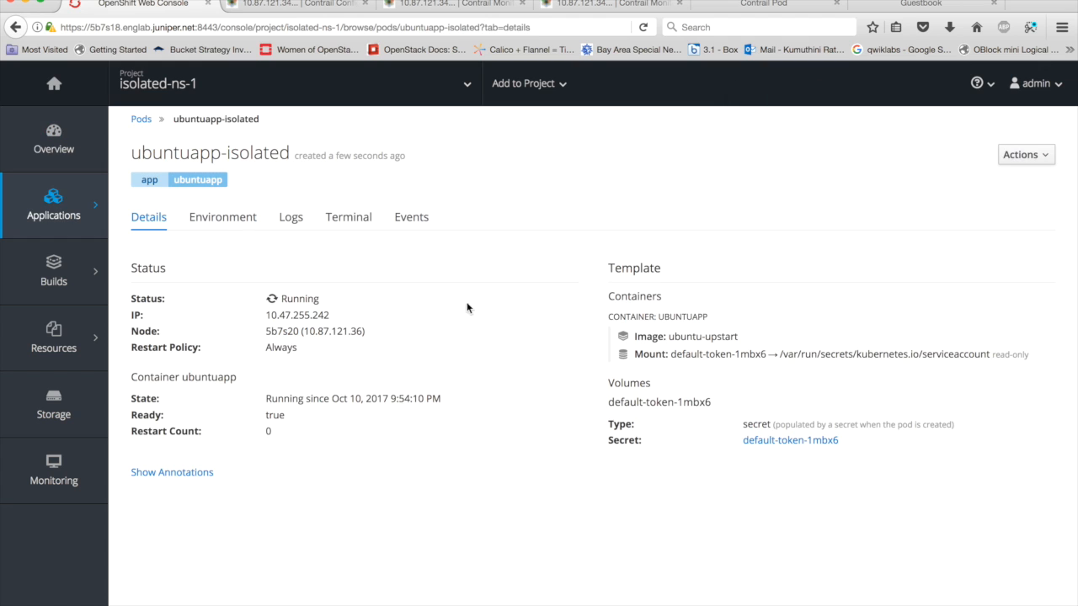
pyautogui.moveTo(266, 316); pyautogui.dragTo(335, 321)
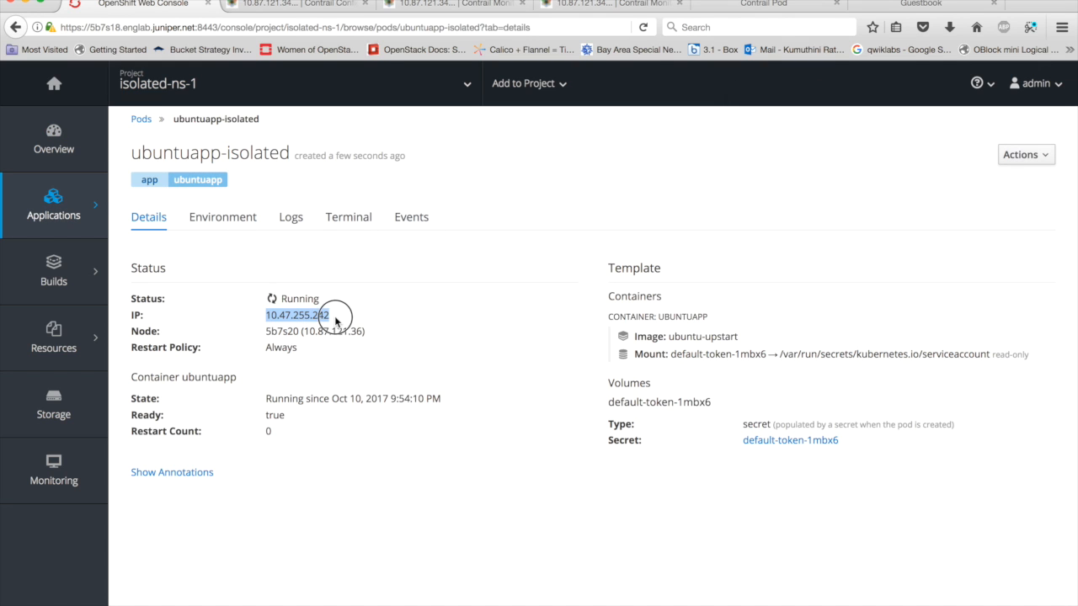
pyautogui.click(350, 218)
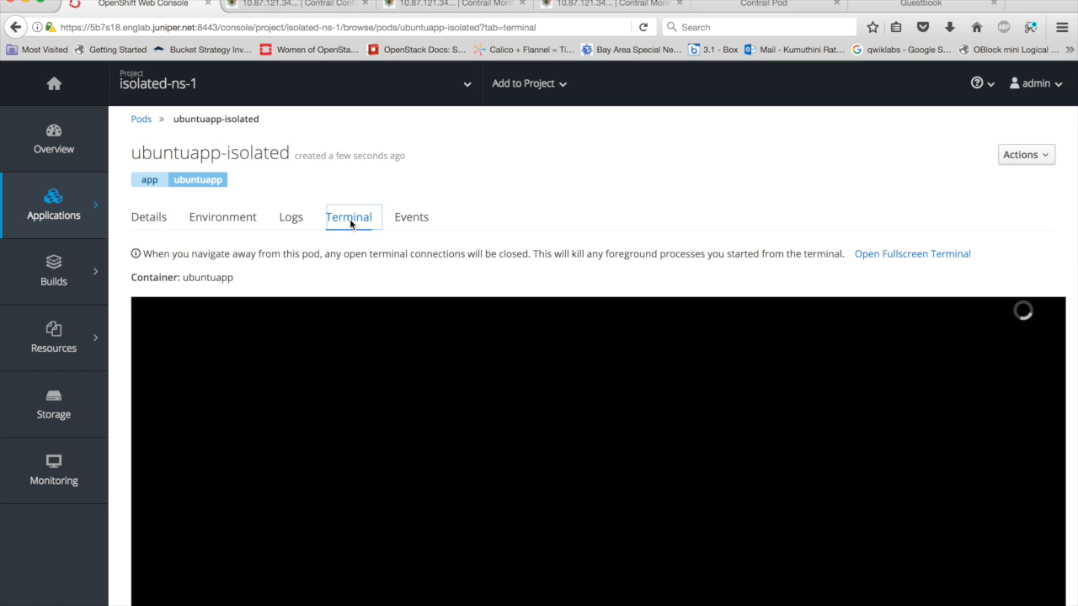
# - Open the terminal of the ubuntuapp-isolated pod in the isolated-ns-2 project and list its network interfaces with ip a
pyautogui.click(54, 83)
pyautogui.click(231, 536)
pyautogui.click(226, 241)
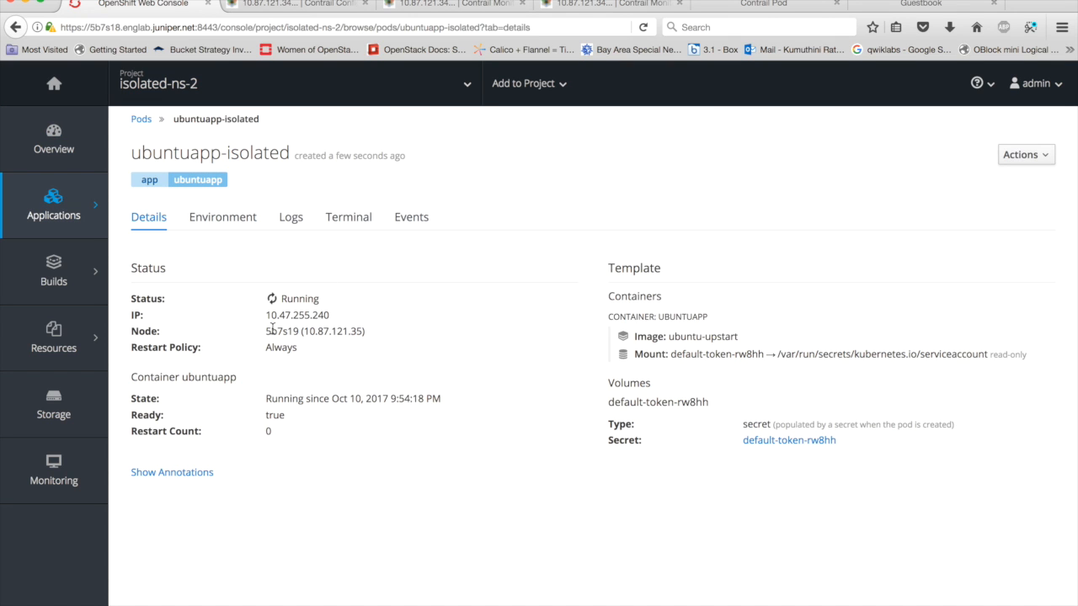
pyautogui.click(352, 219)
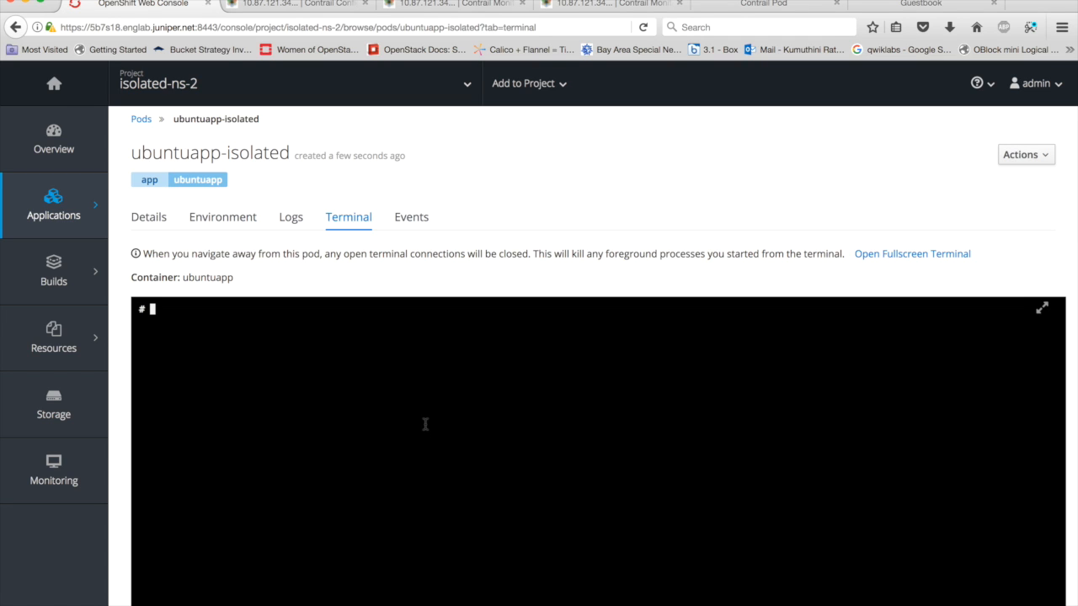
pyautogui.write('ip a')
pyautogui.press('Return')
# - Ping the isolated-ns-1 pod at 10.47.255.242 from the isolated-ns-2 pod's terminal
pyautogui.write('ping')
pyautogui.write('10.')
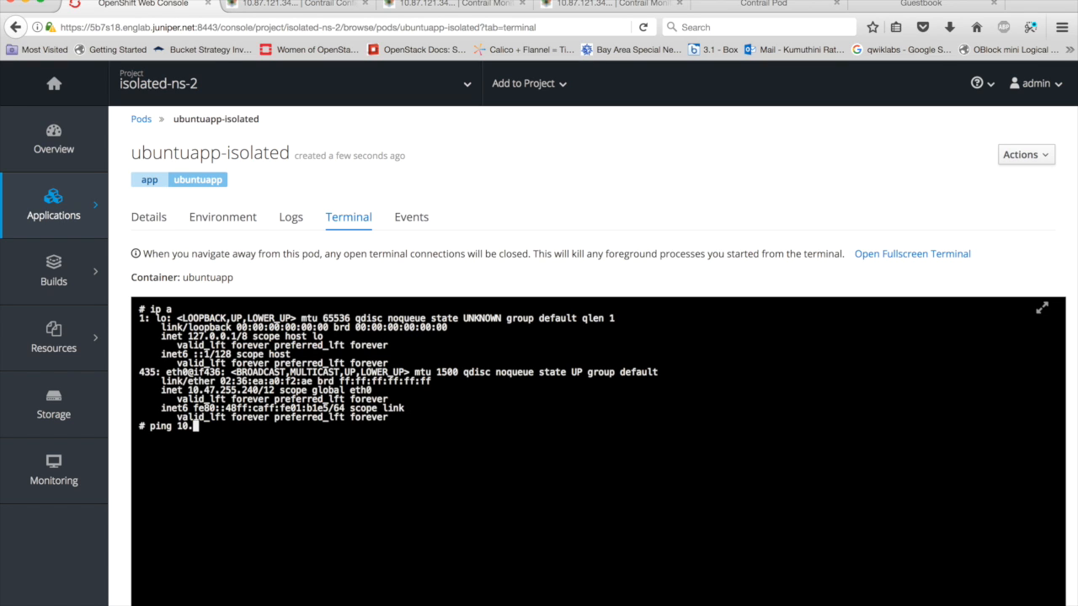
pyautogui.write('47.255.242')
pyautogui.press('Return')
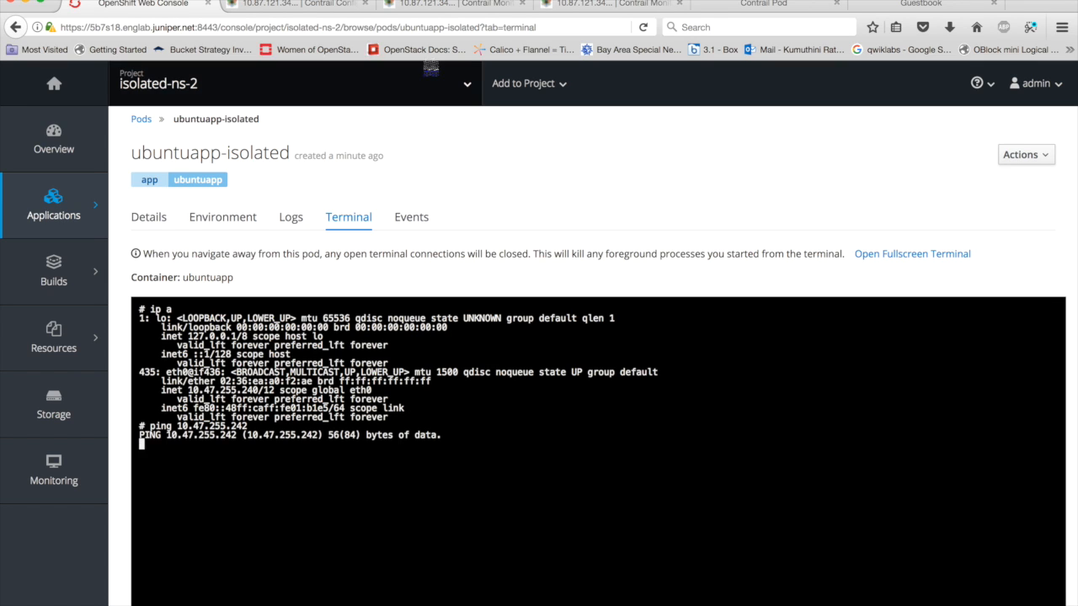
# - Review the security groups, the isolated-ns-1-vn network details and the network policies in the Contrail configuration, and return to the network list
pyautogui.click(312, 10)
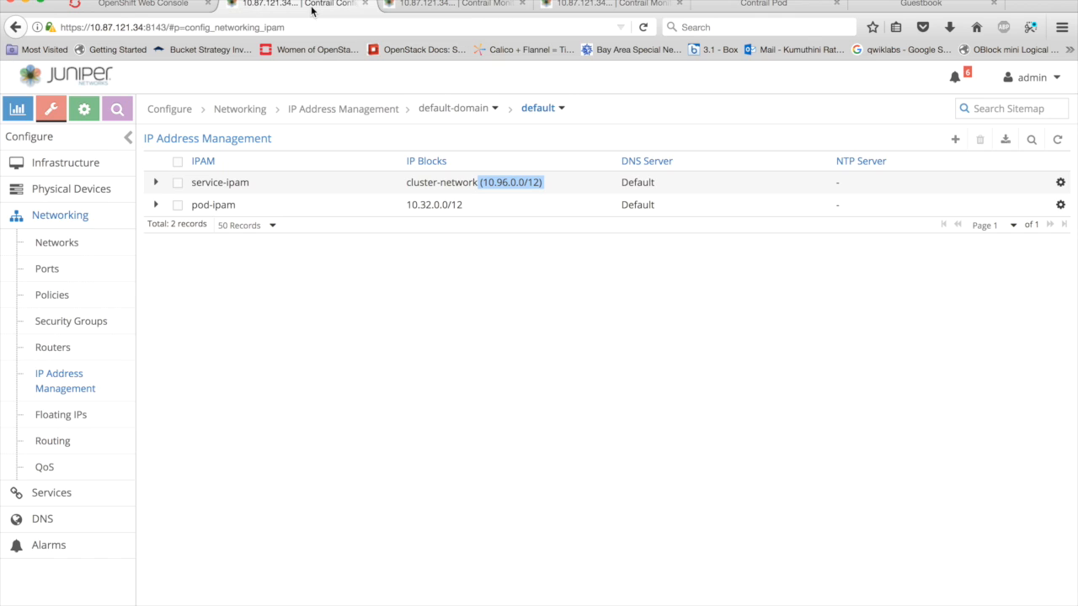
pyautogui.click(102, 324)
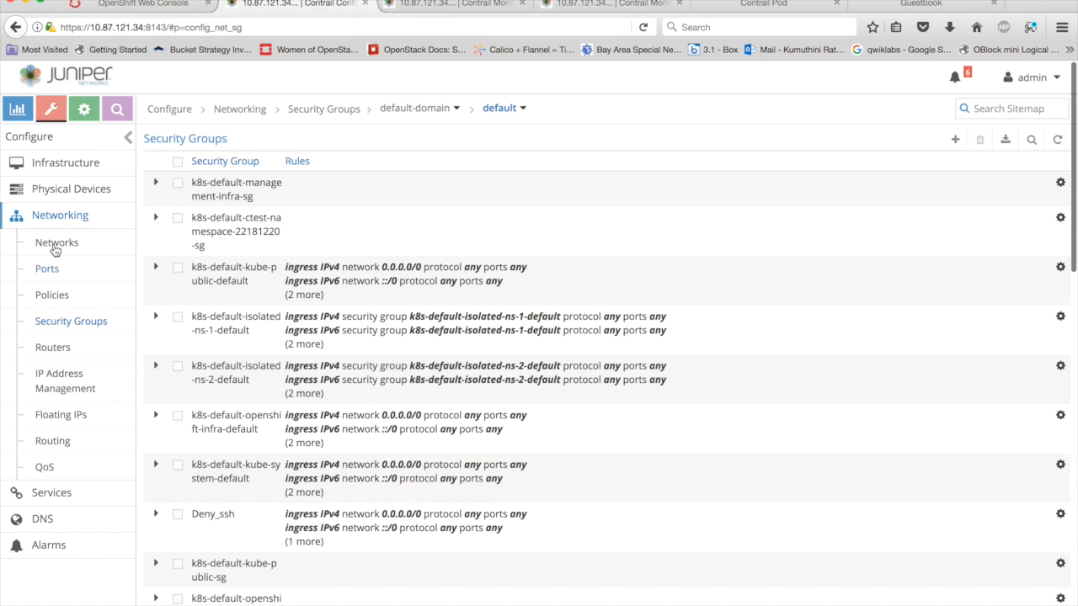
pyautogui.click(54, 247)
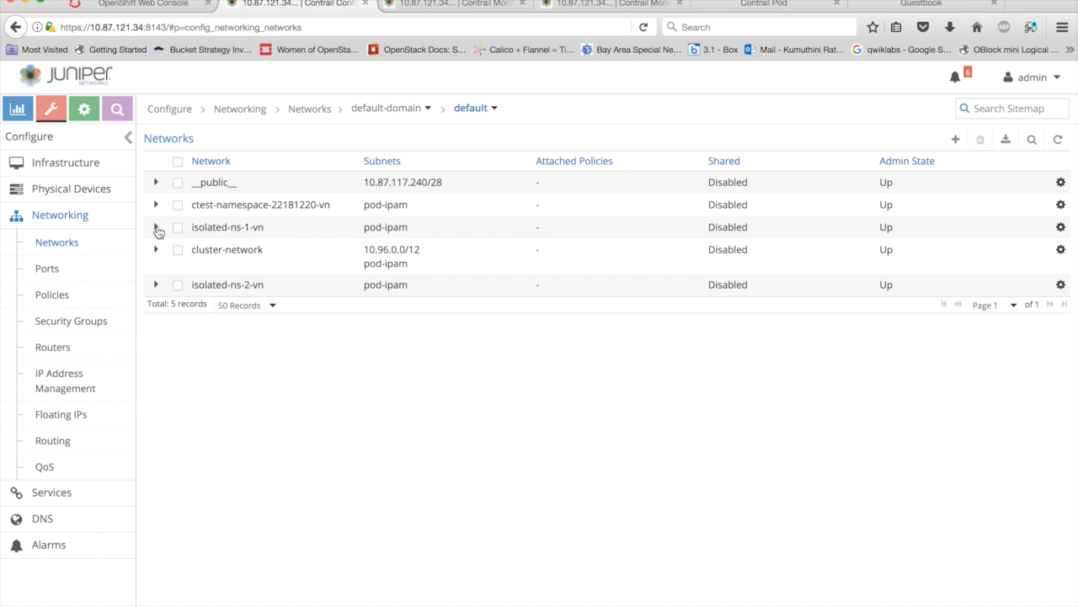
pyautogui.click(156, 228)
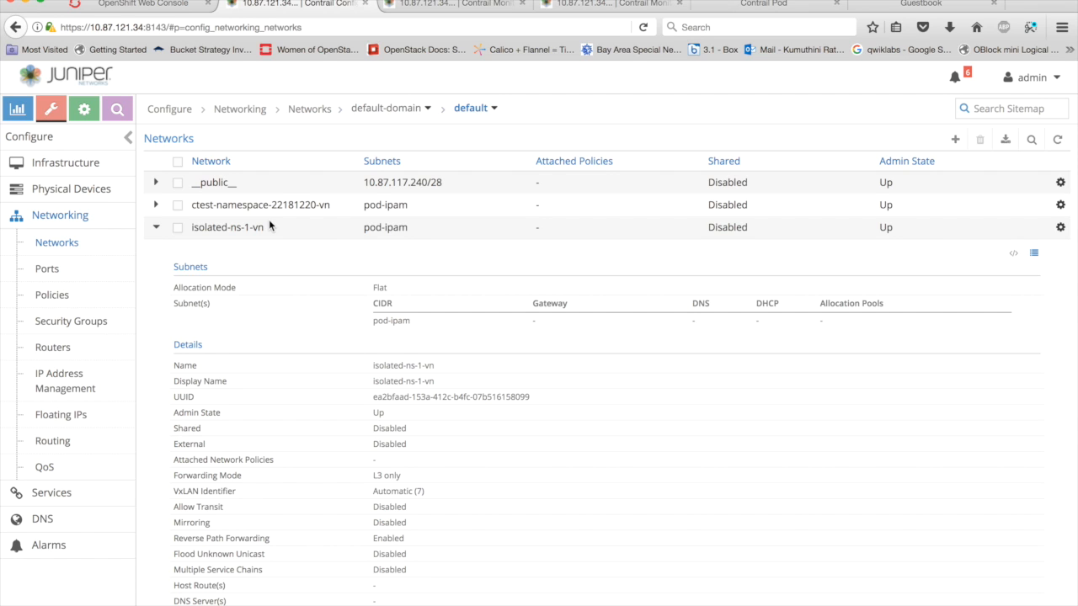
pyautogui.click(51, 299)
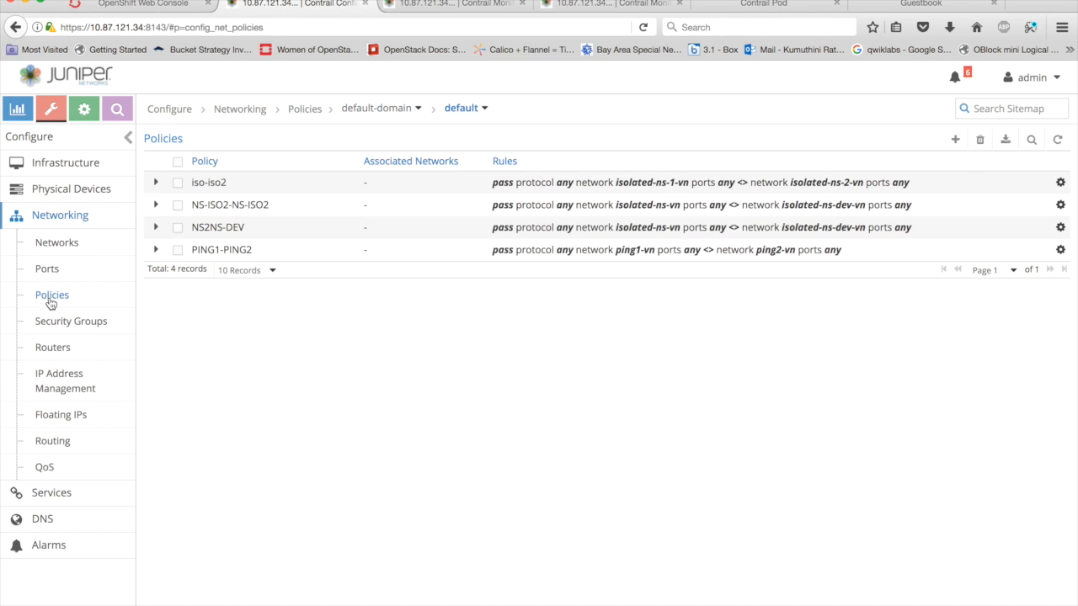
pyautogui.click(59, 244)
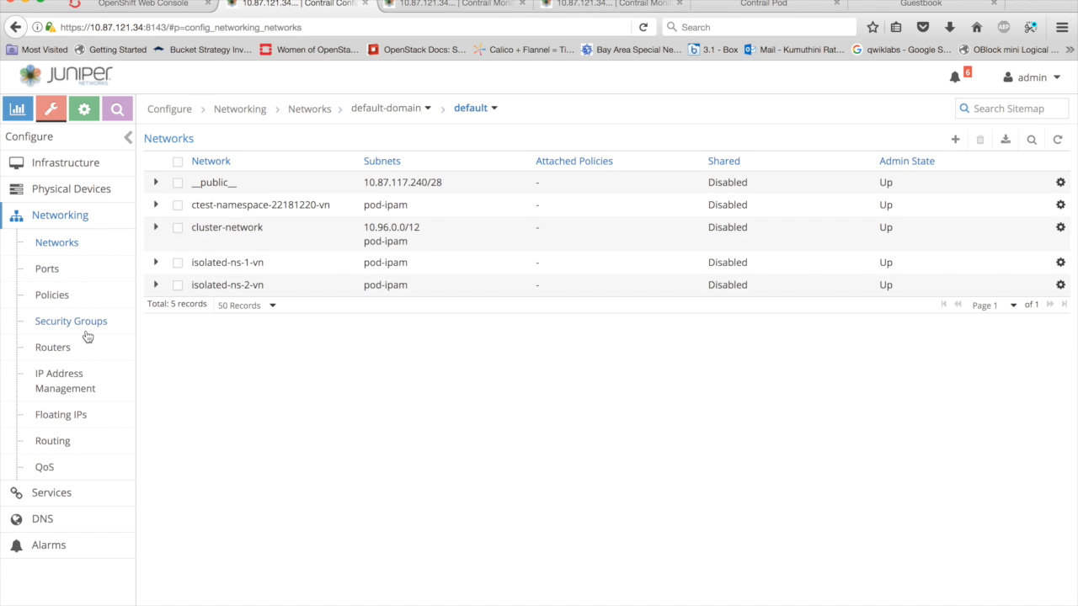
# - Reload the Contrail routes page of virtual router 5b7s20 and examine the unicast routes of the isolated-ns-1-vn VRF
pyautogui.click(418, 4)
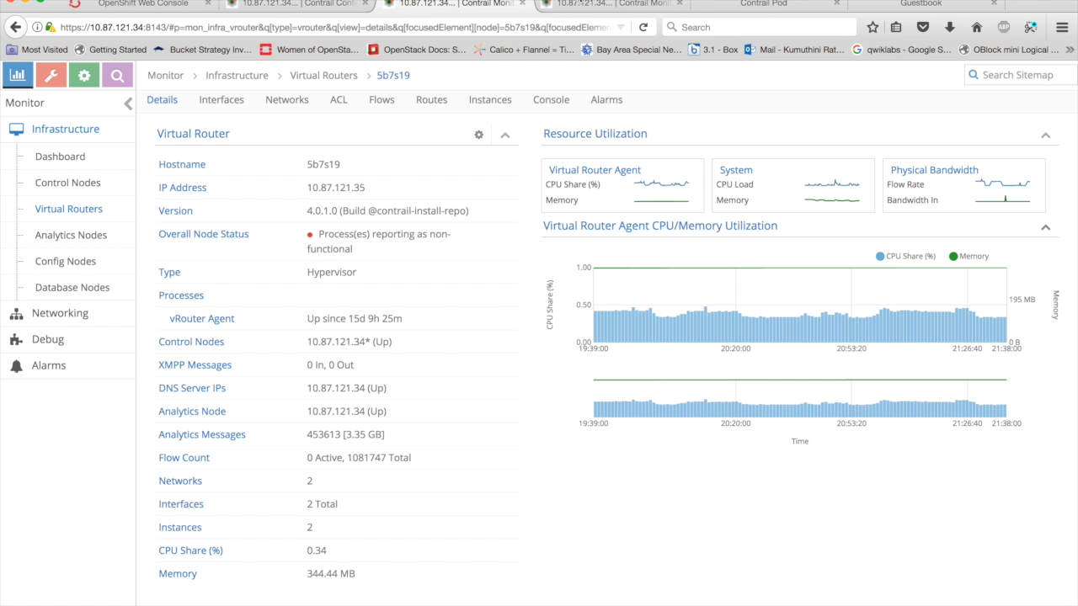
pyautogui.click(592, 5)
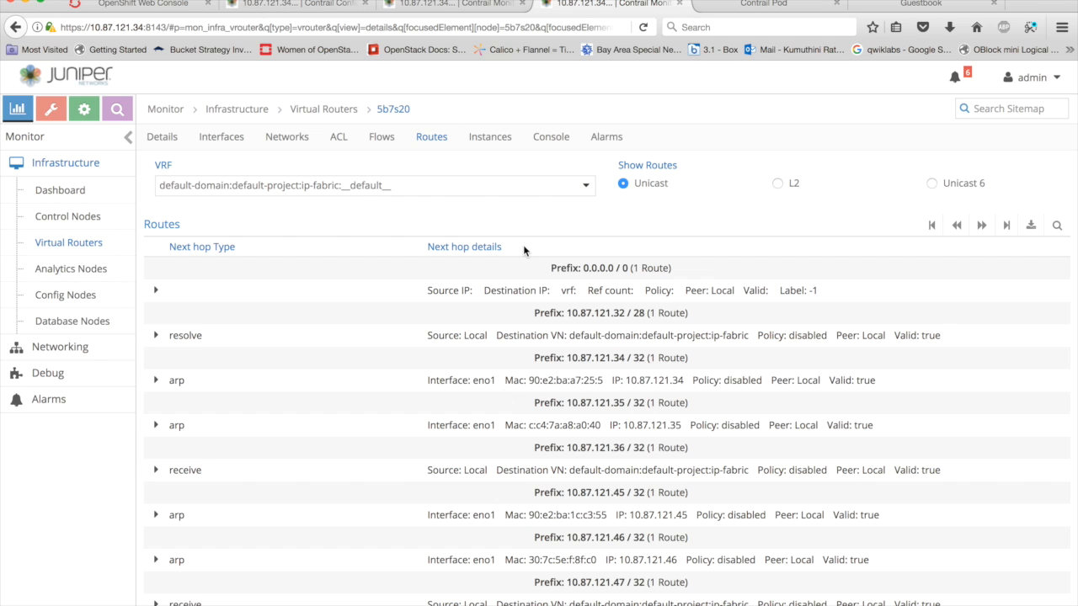
pyautogui.click(592, 184)
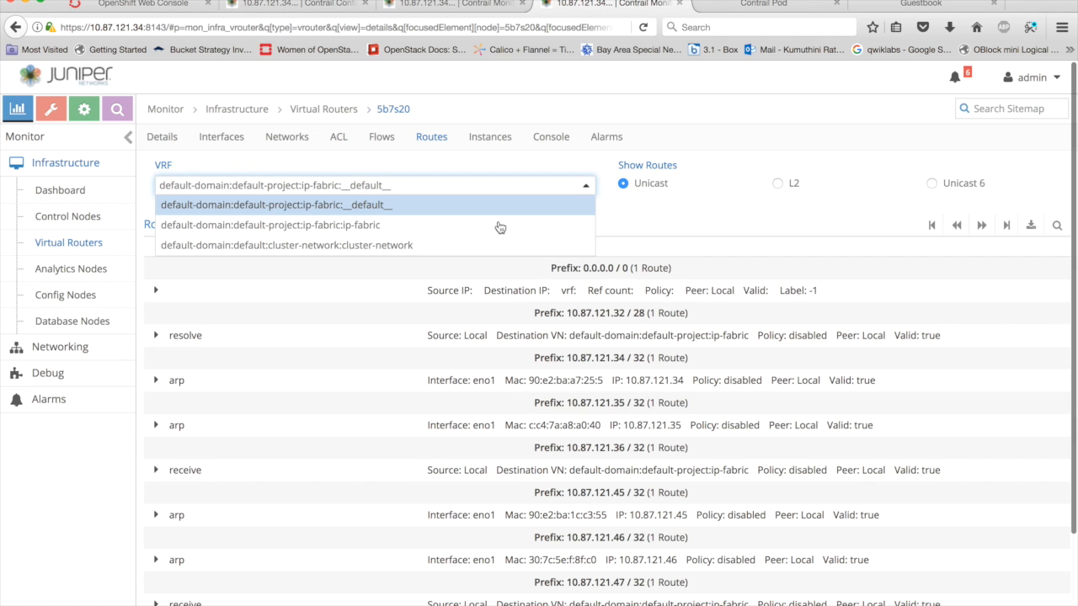
pyautogui.click(643, 27)
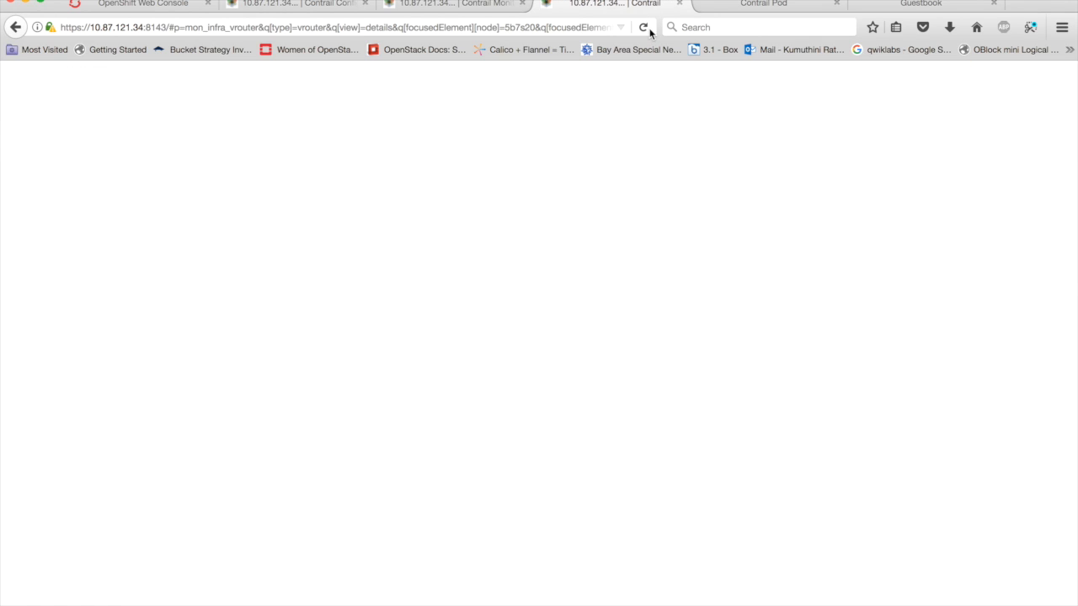
pyautogui.click(435, 186)
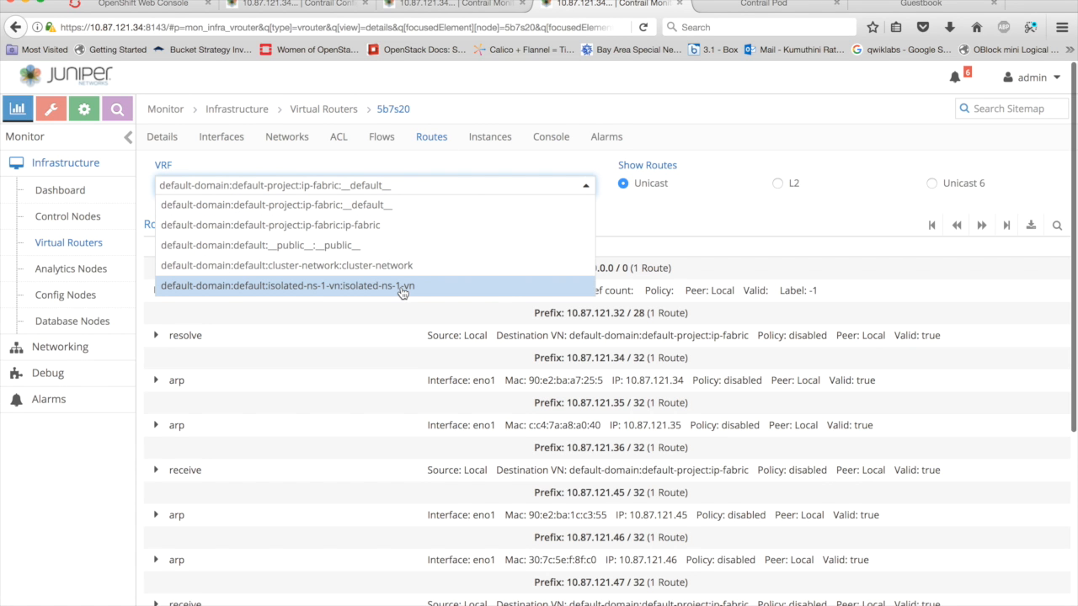
pyautogui.click(403, 286)
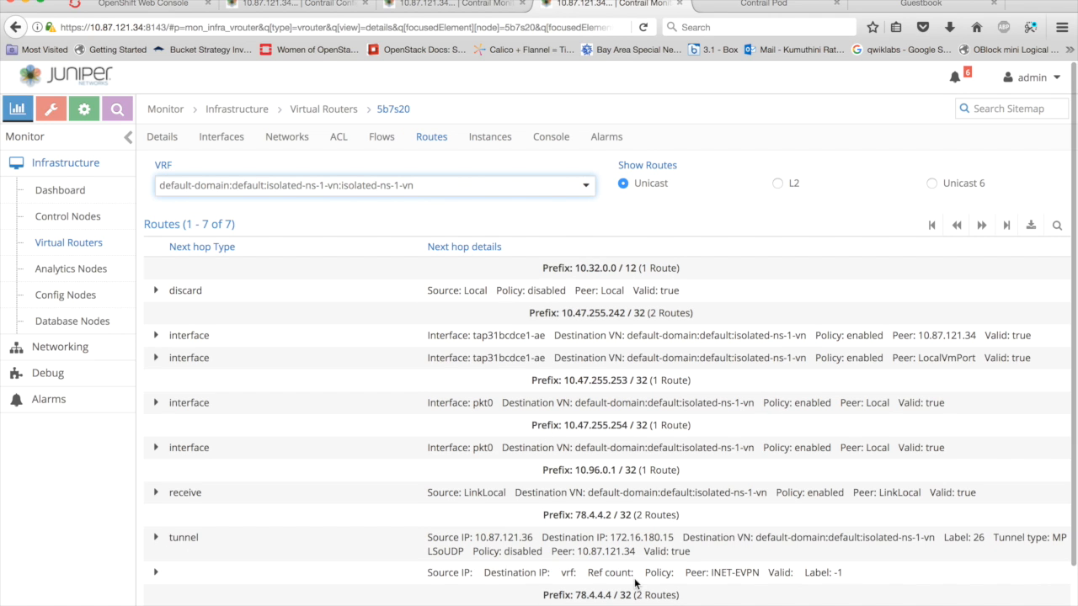
pyautogui.scroll(-1, 636, 581)
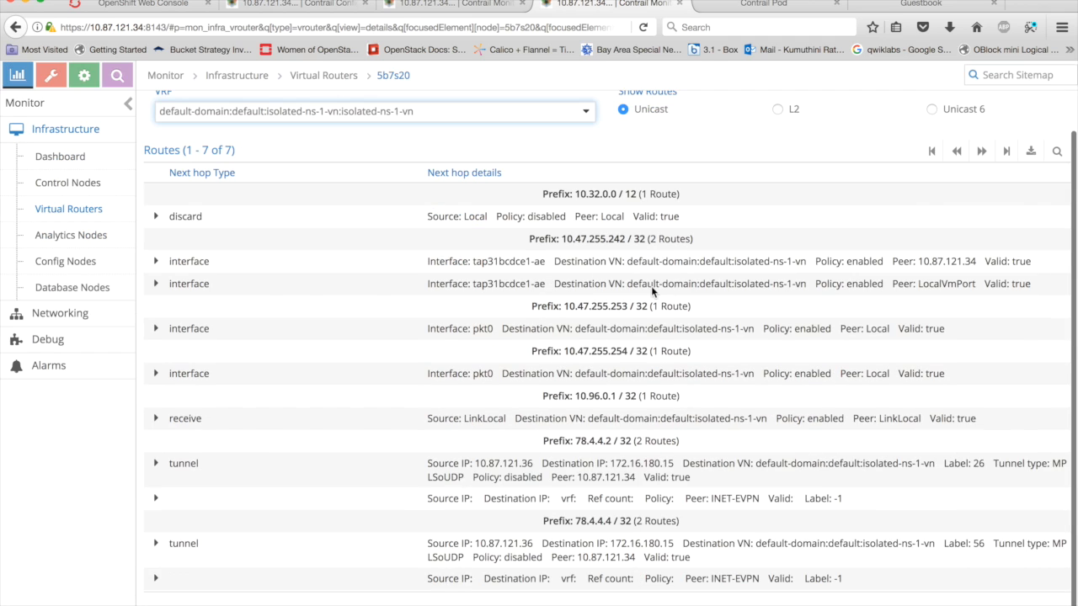
pyautogui.scroll(1, 650, 290)
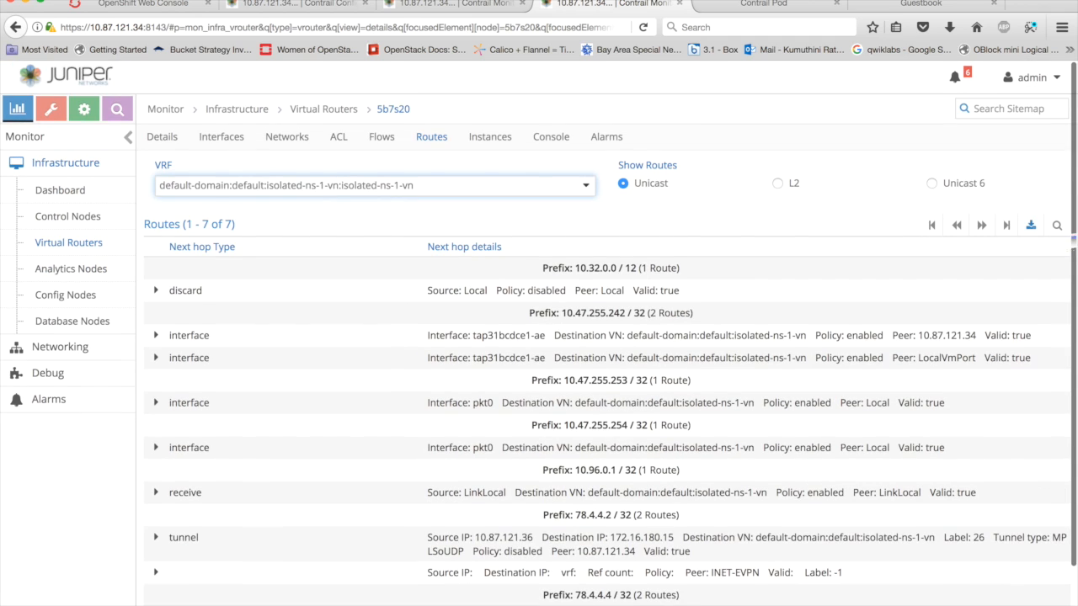
# - Filter the isolated-ns-1-vn routes by 10.47.255
pyautogui.click(1057, 227)
pyautogui.write('10.')
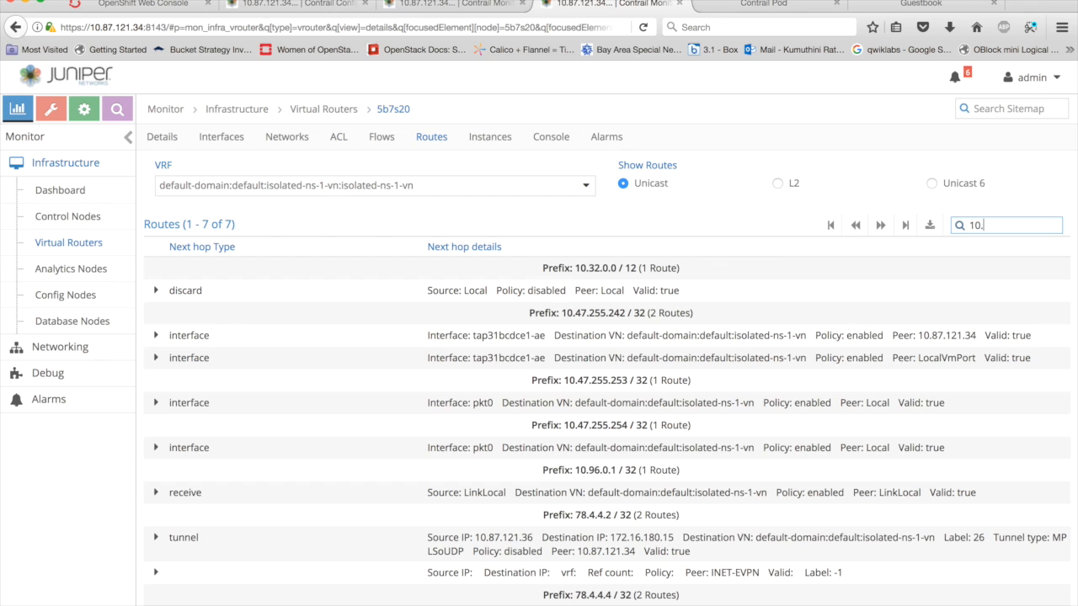
pyautogui.write('47.255')
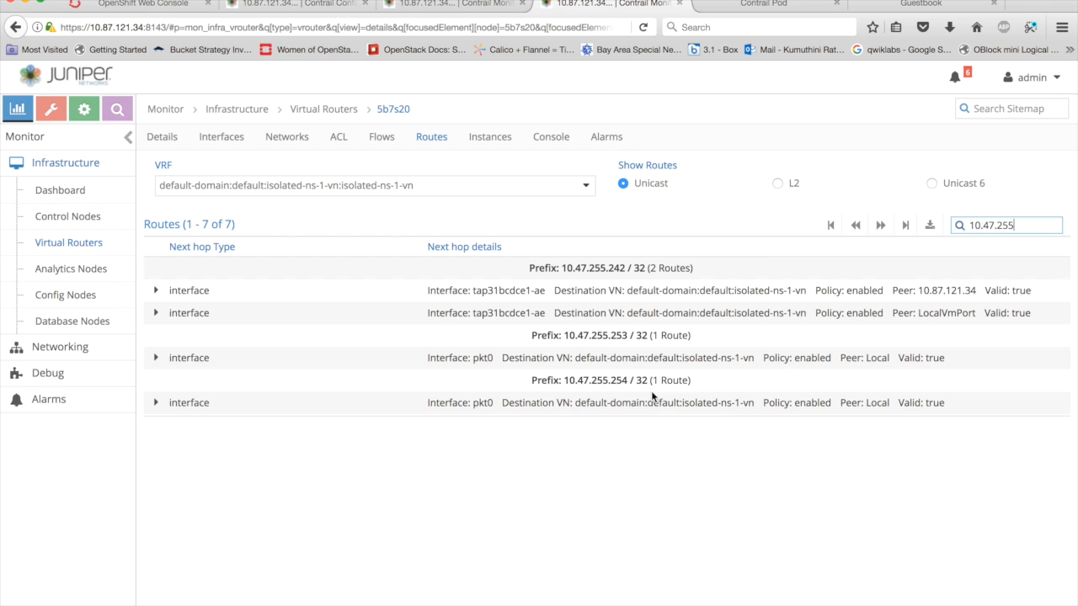
# - Reopen virtual router 5b7s20 from the virtual router list and display the routes of its isolated-ns-1-vn VRF again
pyautogui.click(579, 187)
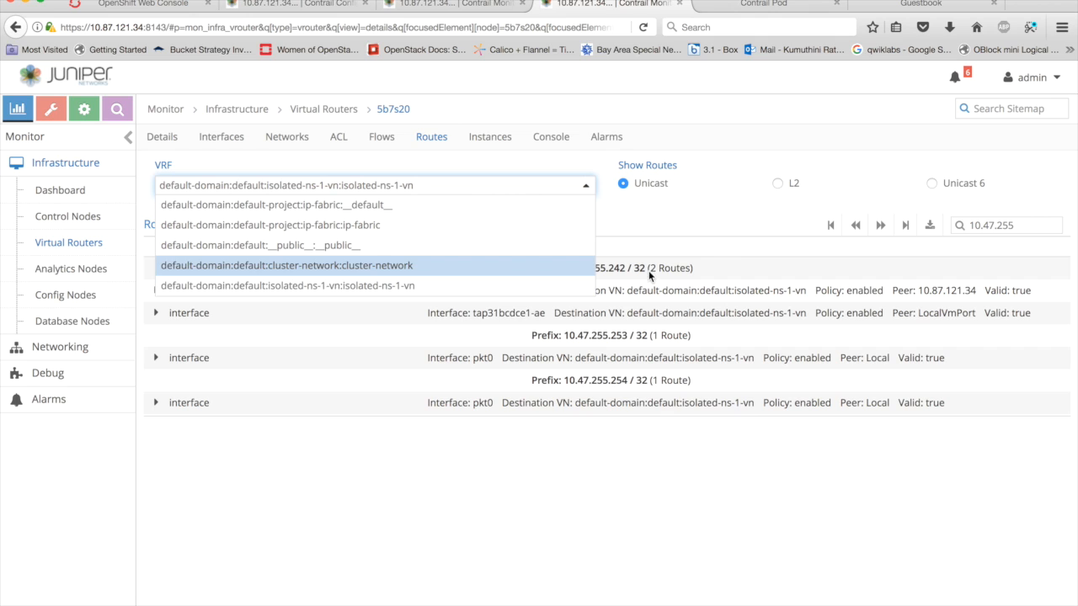
pyautogui.click(498, 288)
pyautogui.click(92, 247)
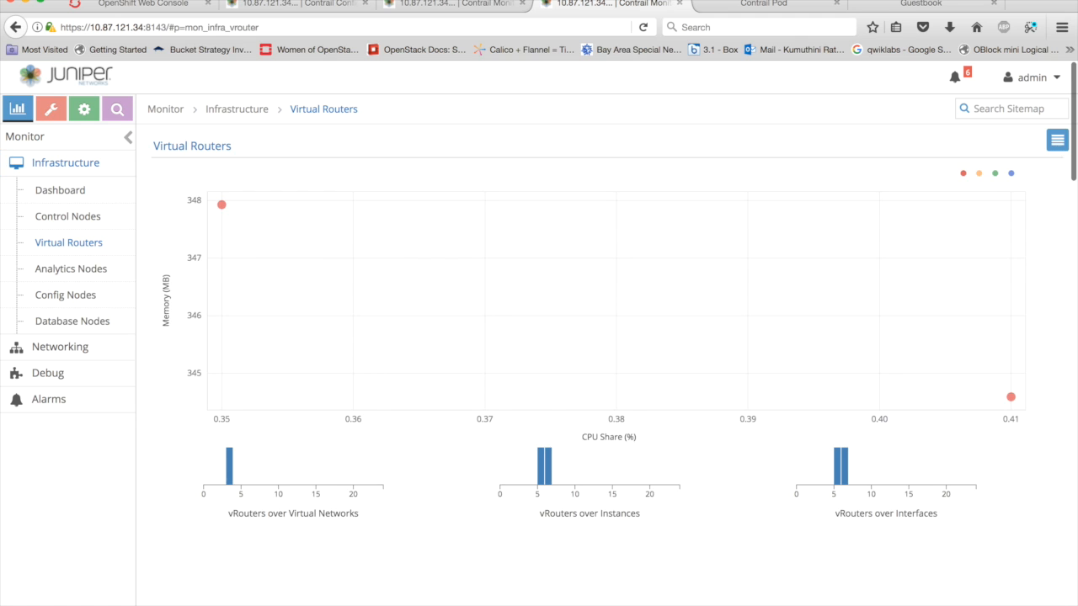
pyautogui.scroll(-5, 225, 384)
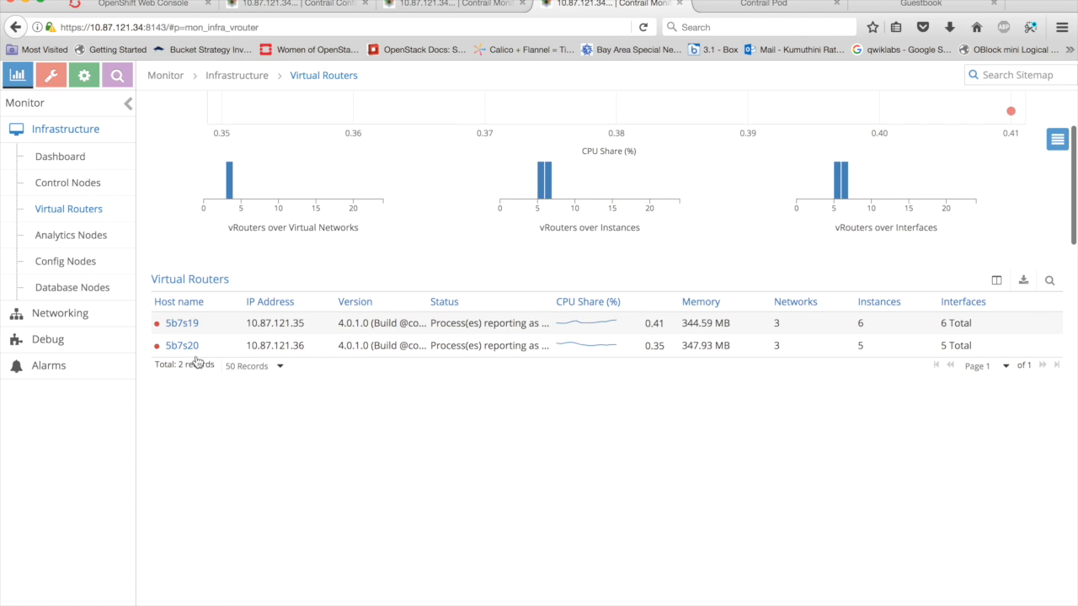
pyautogui.click(192, 345)
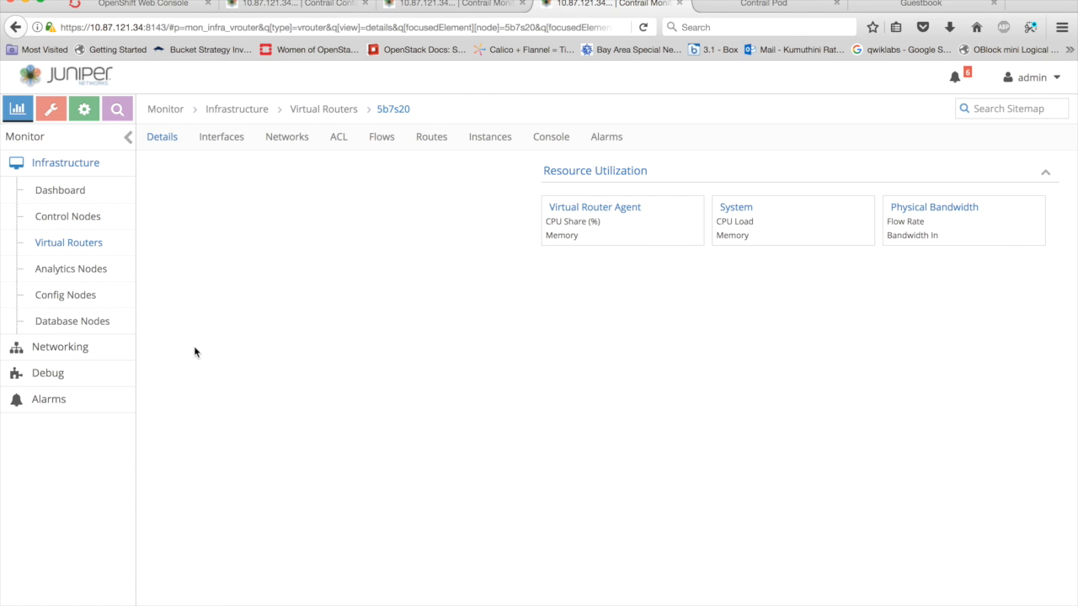
pyautogui.click(431, 136)
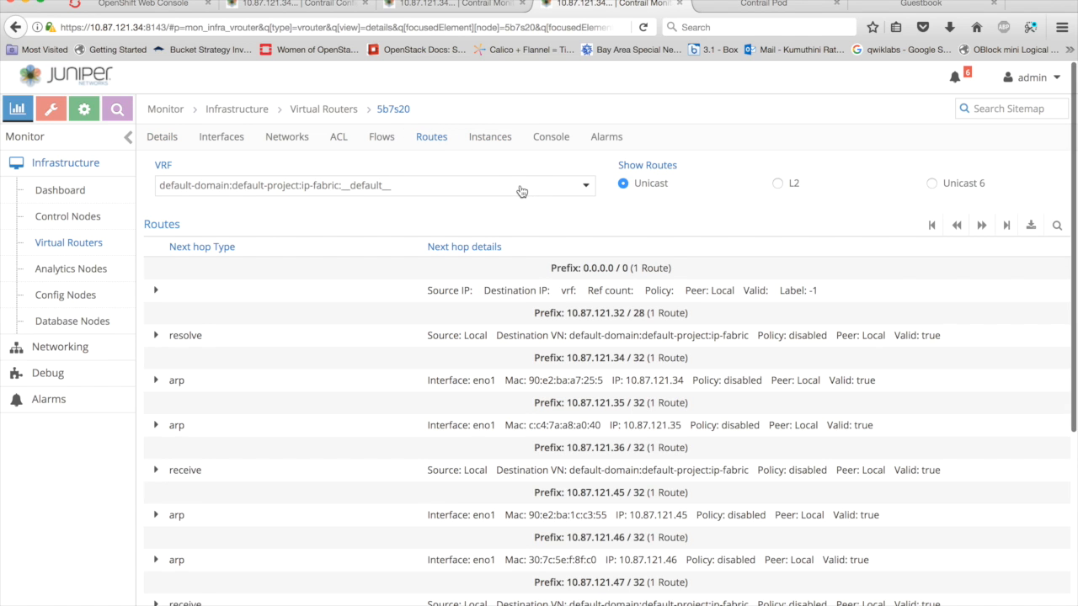
pyautogui.click(551, 185)
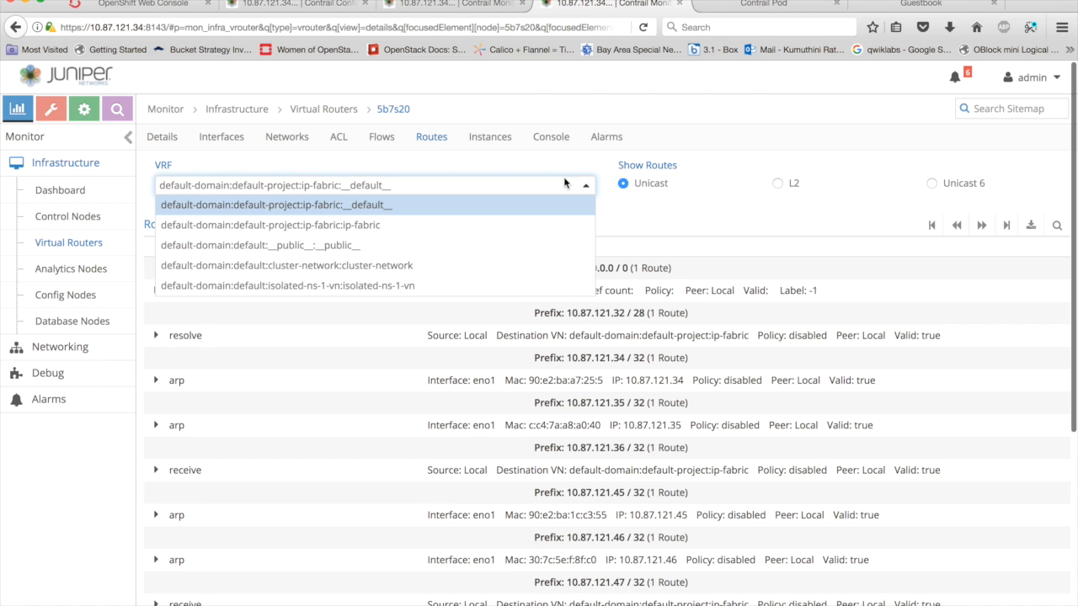
pyautogui.click(425, 288)
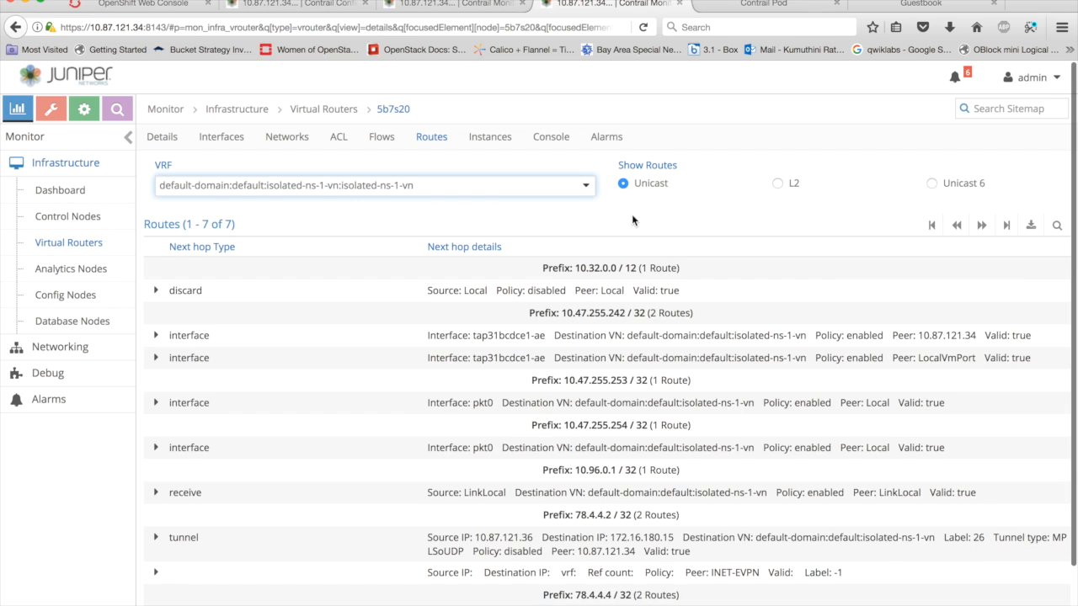
# - Search the reopened route table for 10.47.255, and return to the Contrail network configuration list
pyautogui.click(1057, 225)
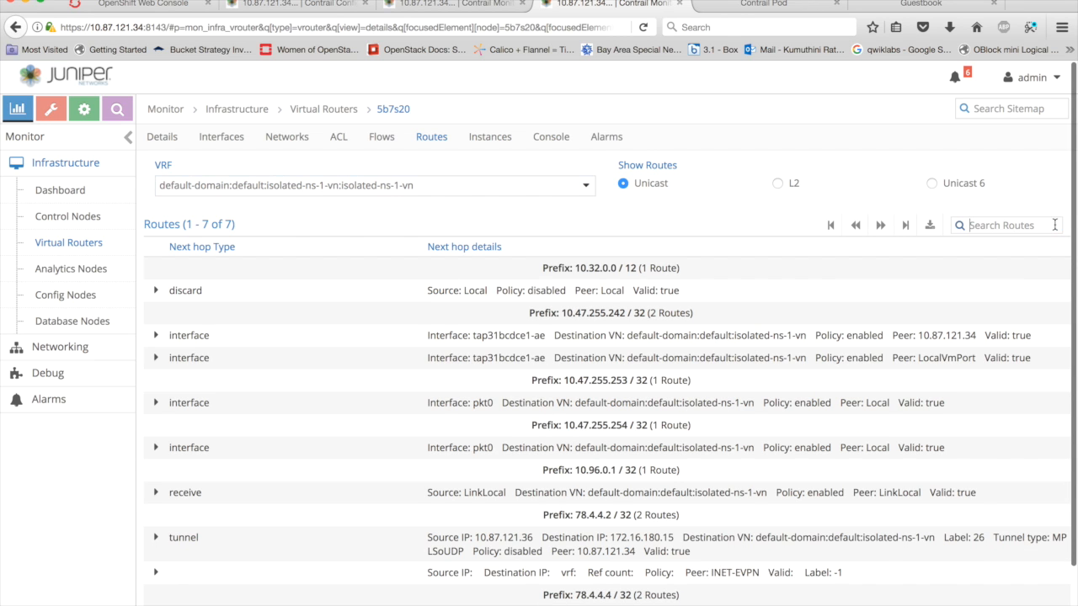
pyautogui.write('10.4')
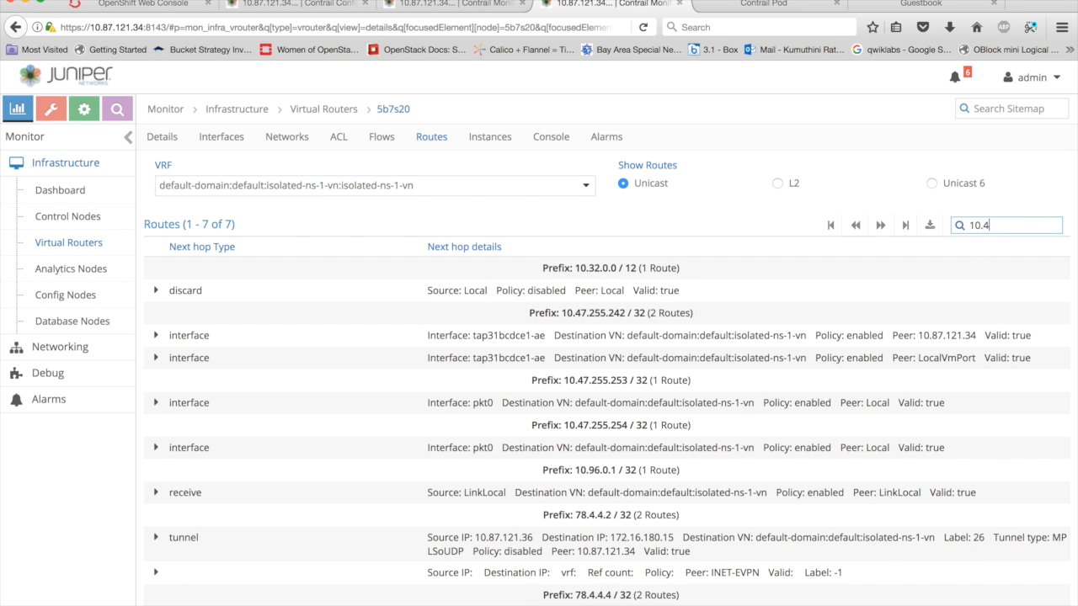
pyautogui.write('7.255')
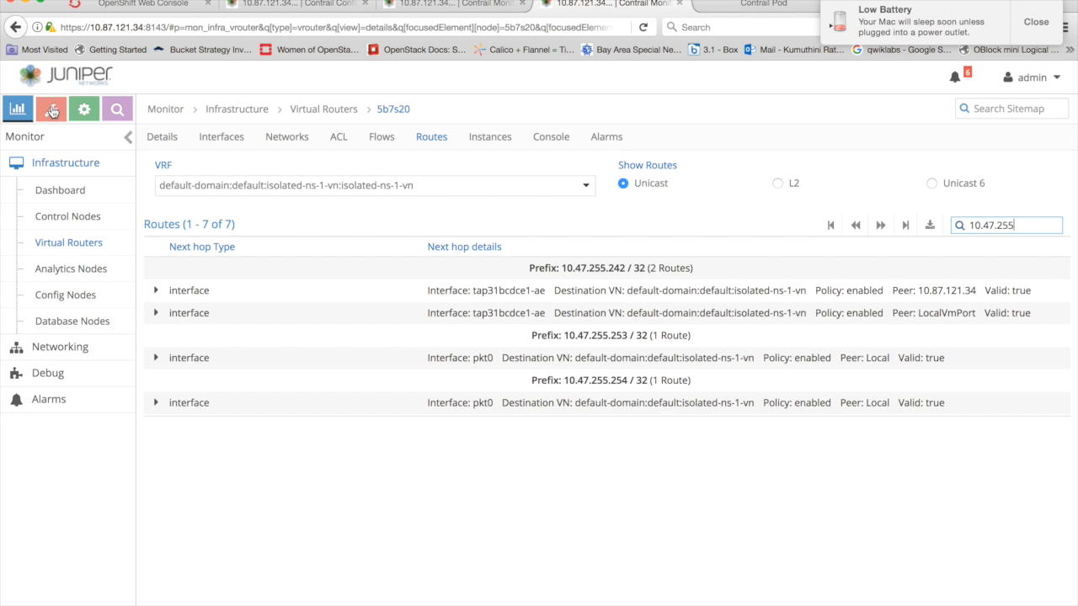
pyautogui.click(337, 8)
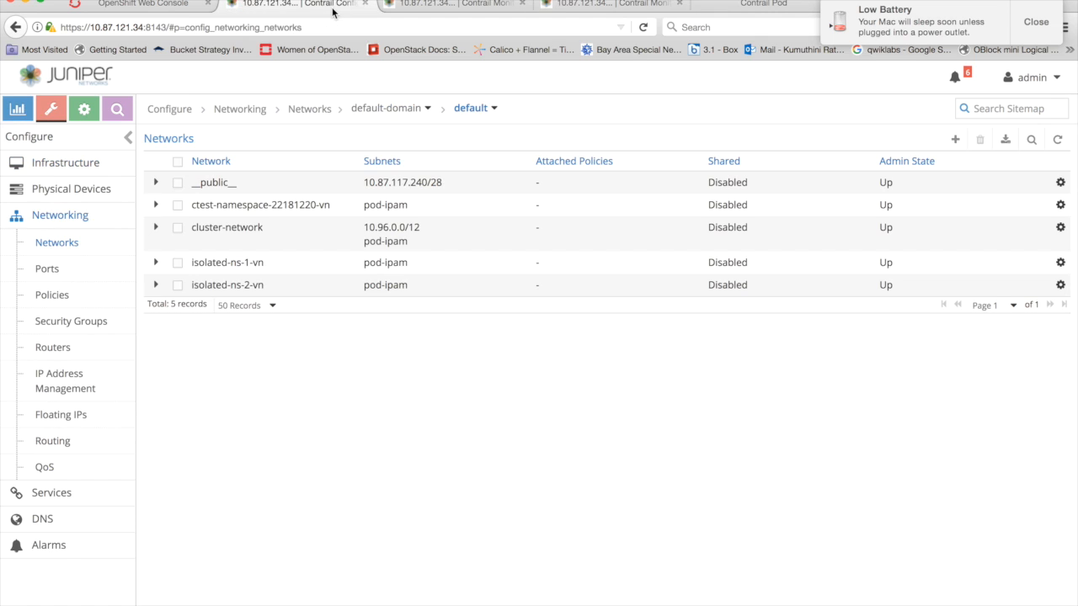
# - Start a new Contrail network policy named isoiso and add a rule to it
pyautogui.click(74, 241)
pyautogui.click(58, 294)
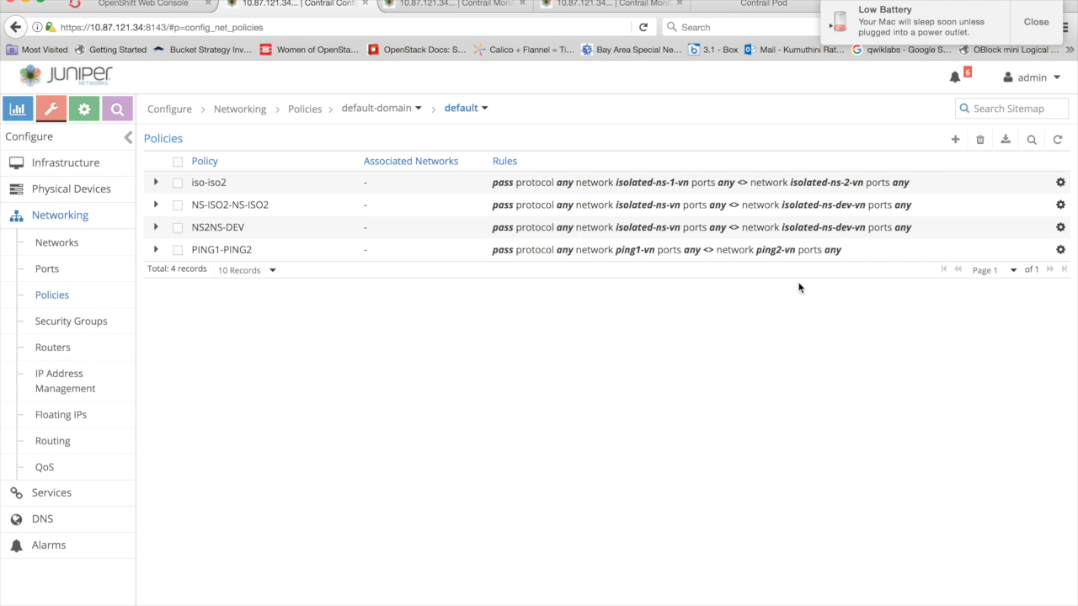
pyautogui.click(955, 139)
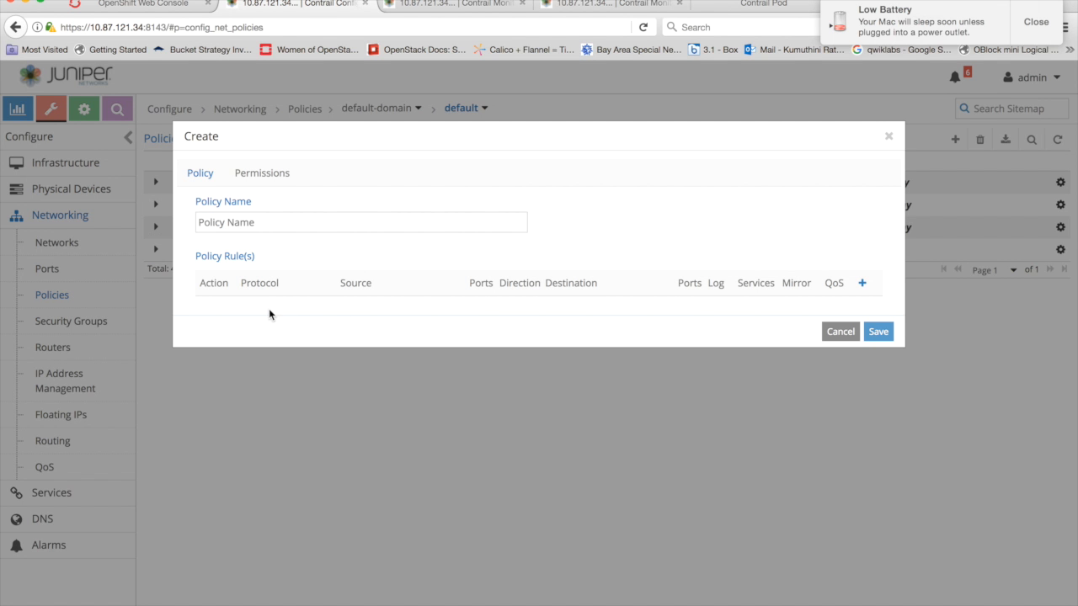
pyautogui.write('isoiso')
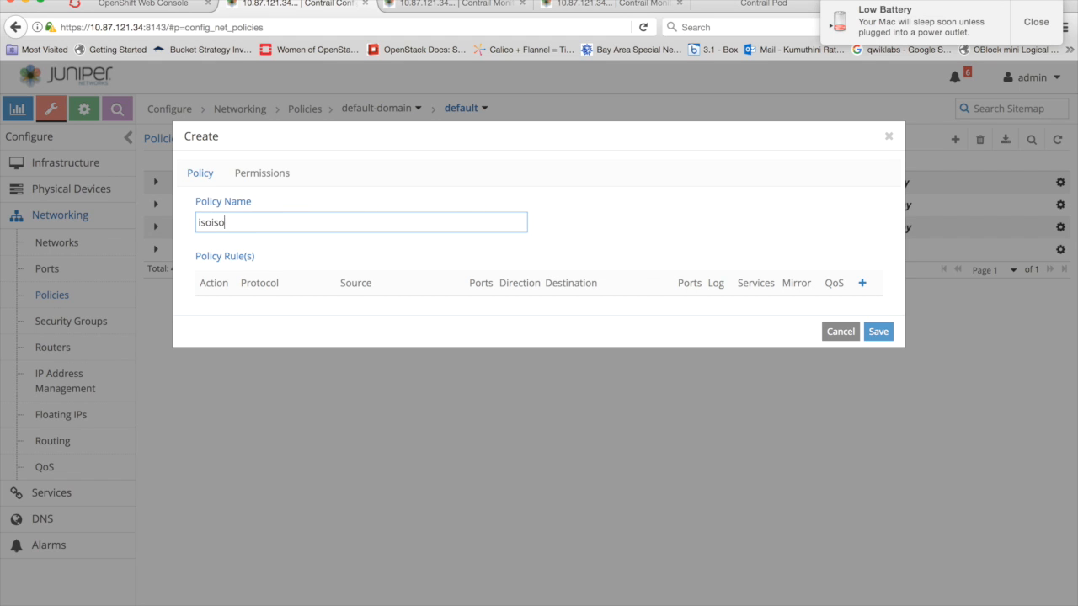
pyautogui.click(863, 284)
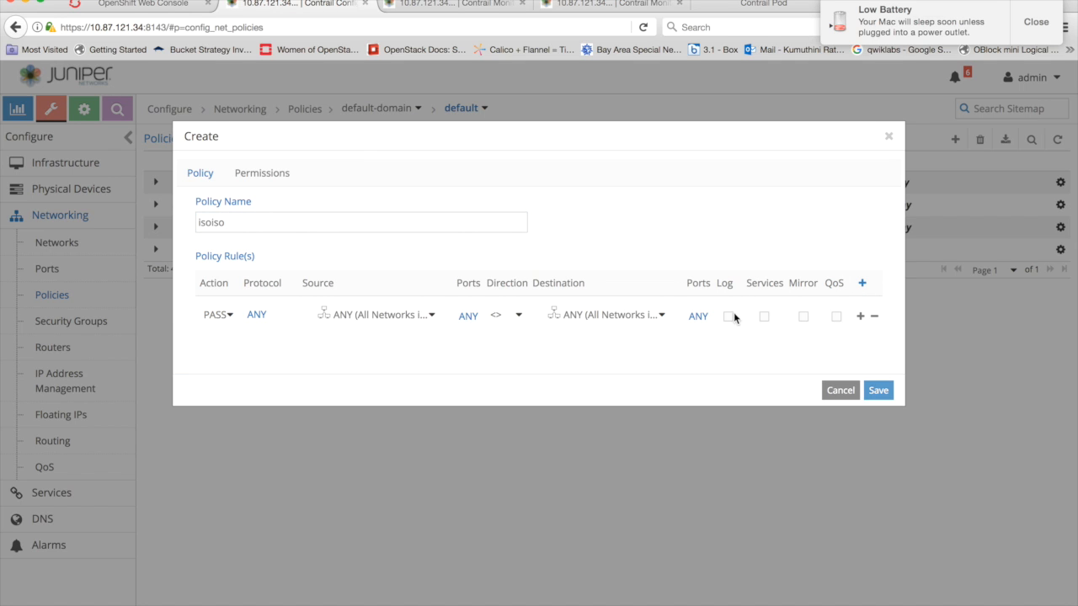
# - Set the policy rule's source network to isolated-ns-2-vn and its destination network to isolated-ns-1-vn, and save the policy
pyautogui.click(363, 316)
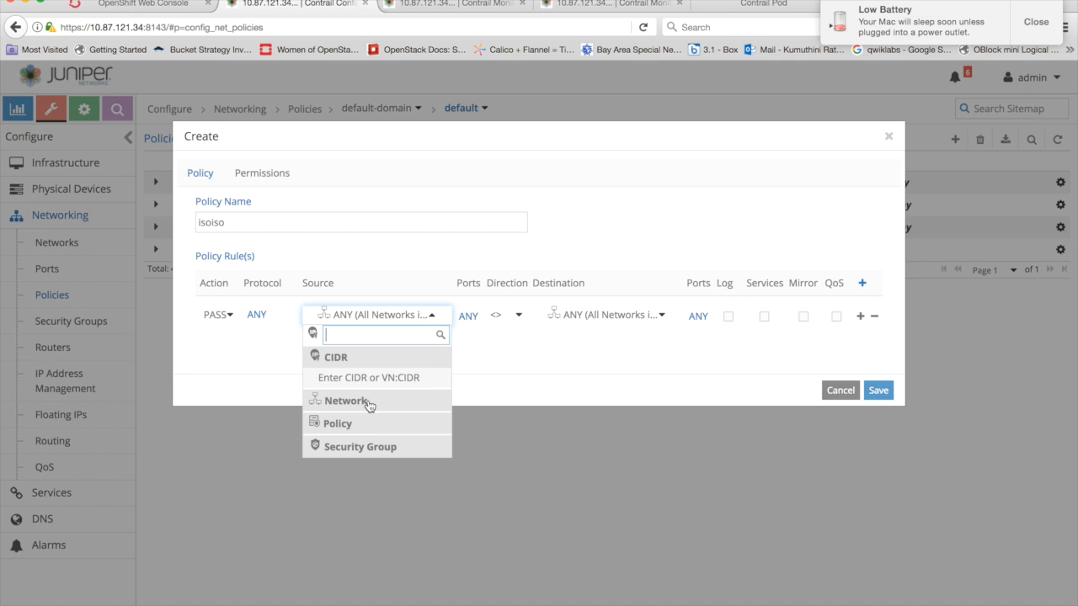
pyautogui.scroll(-5, 383, 463)
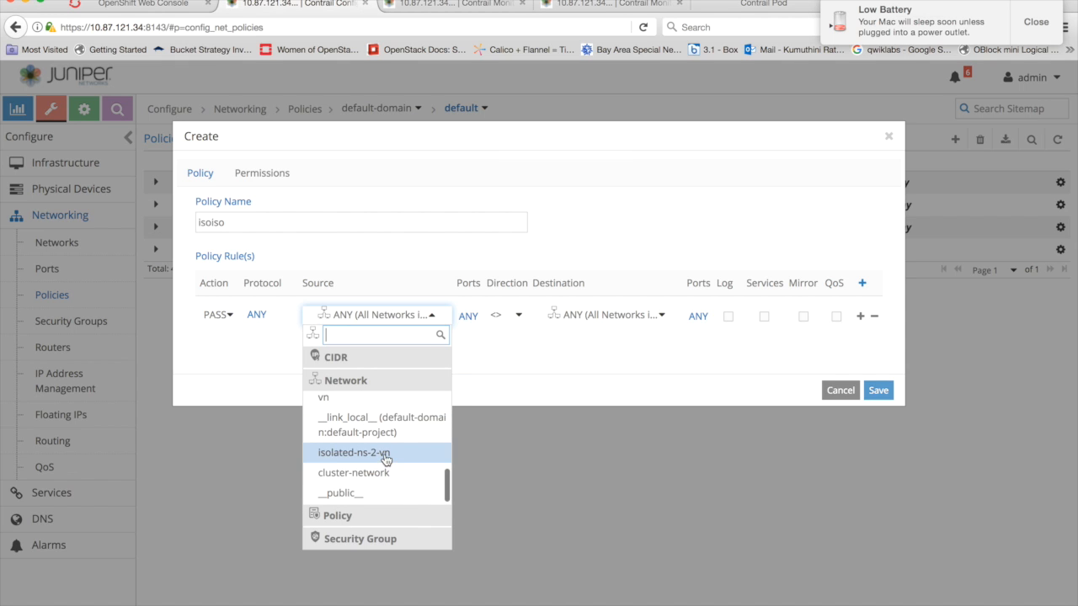
pyautogui.click(388, 454)
pyautogui.click(654, 321)
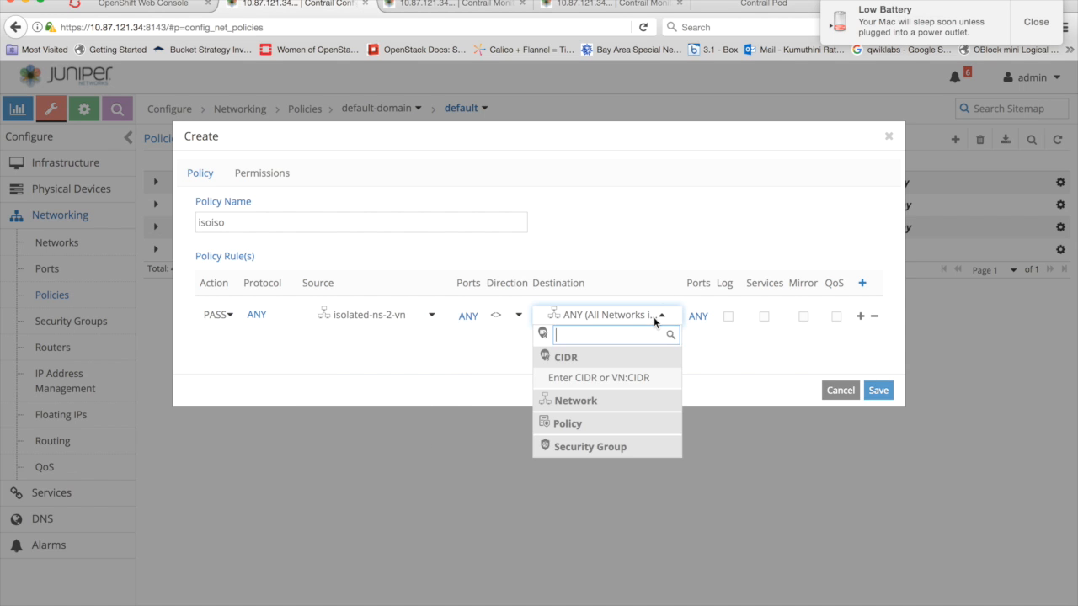
pyautogui.click(605, 404)
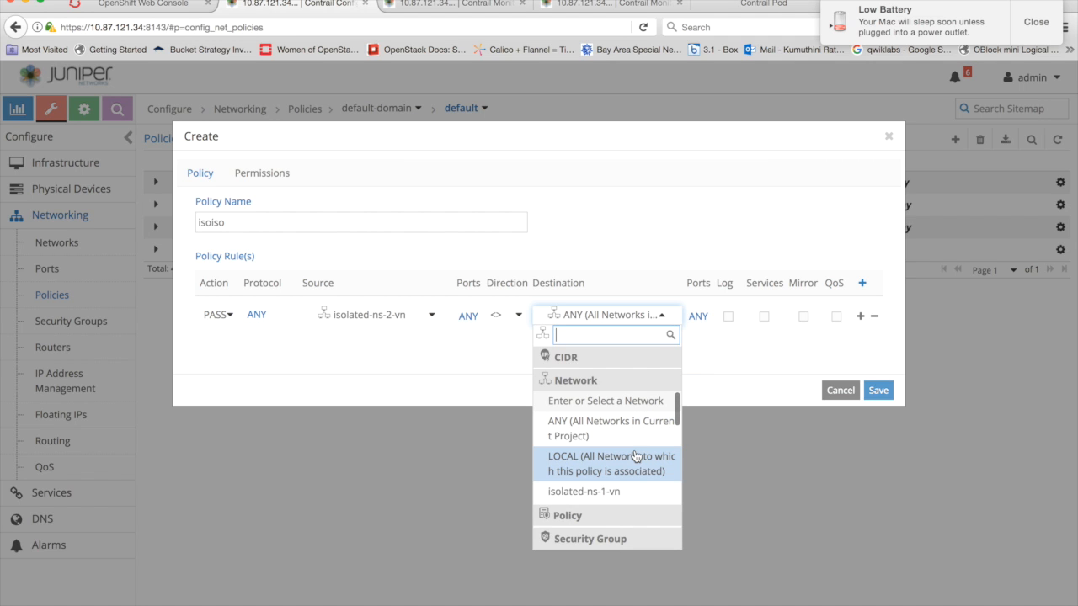
pyautogui.click(595, 495)
pyautogui.click(877, 391)
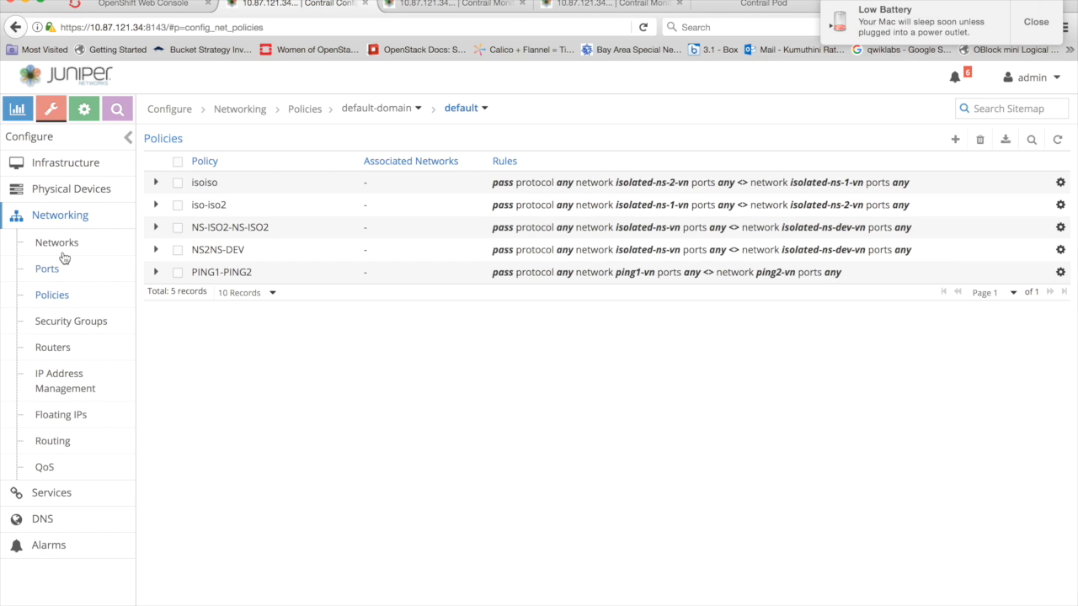
# - Attach the default-domain:default:isoiso policy to the isolated-ns-1-vn network and save it
pyautogui.click(69, 243)
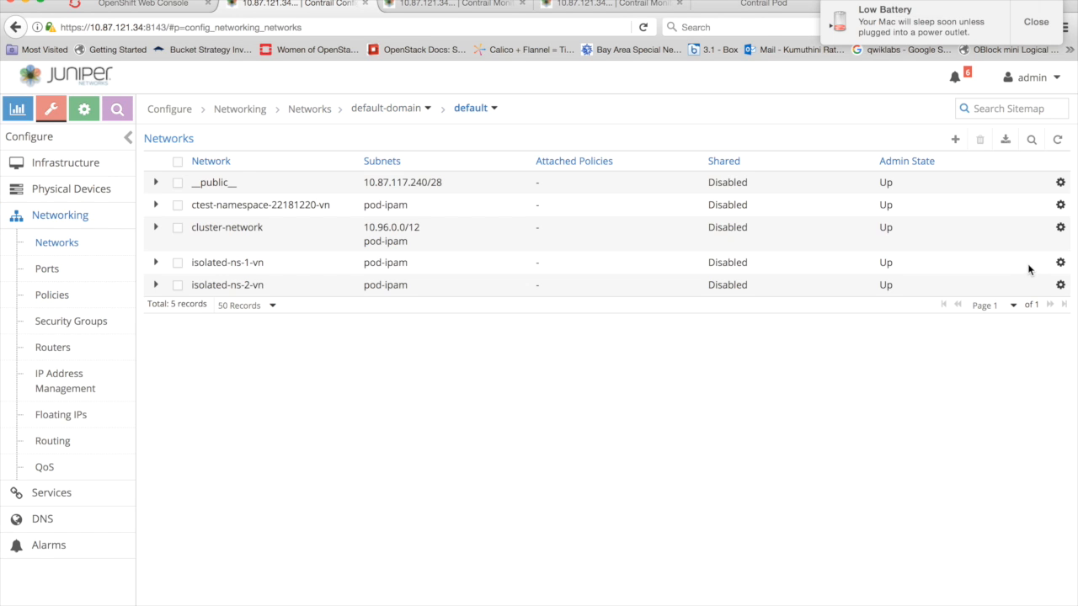
pyautogui.click(1059, 263)
pyautogui.click(985, 289)
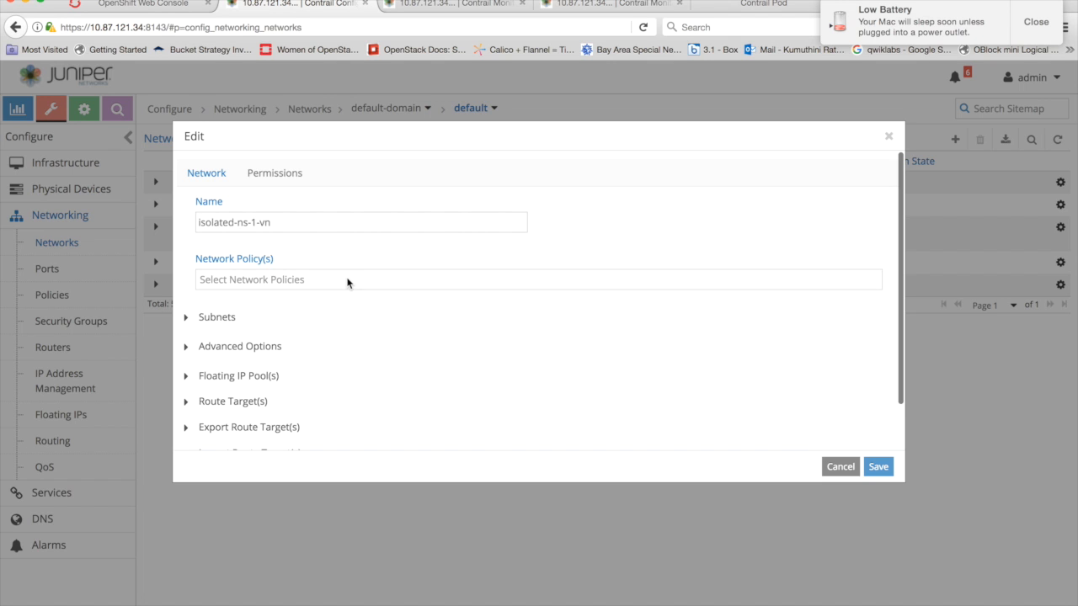
pyautogui.click(347, 279)
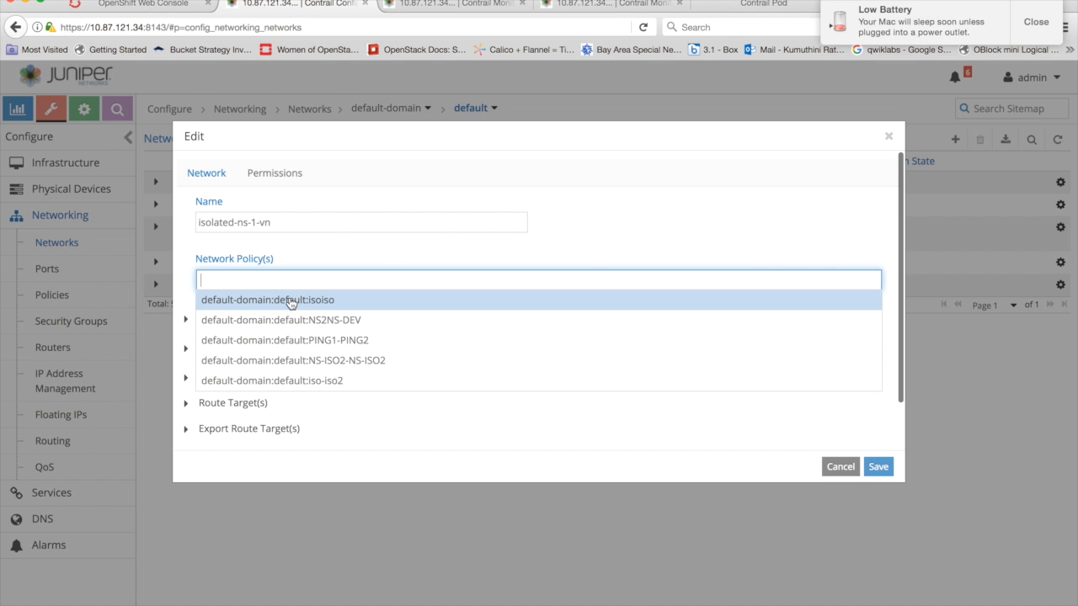
pyautogui.click(345, 382)
pyautogui.click(352, 280)
pyautogui.click(350, 279)
pyautogui.press('Return')
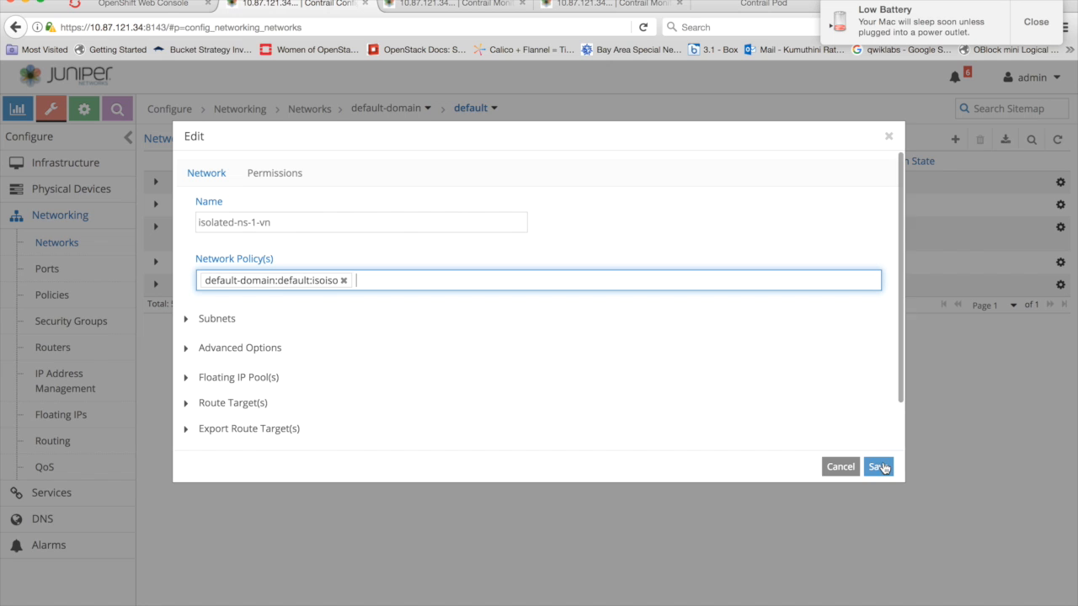
pyautogui.click(878, 467)
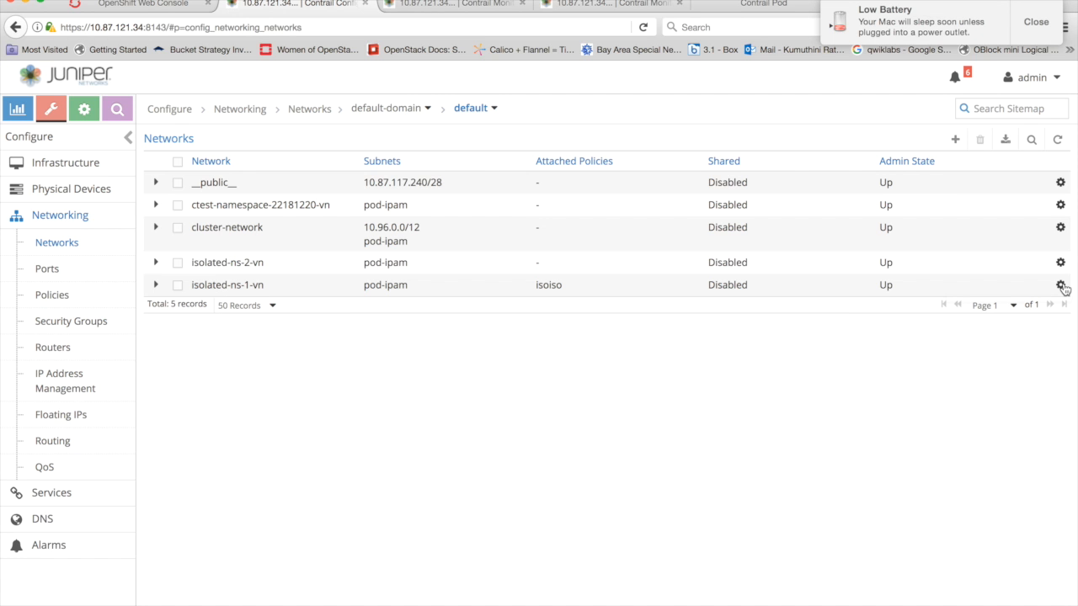
# - Attach the default-domain:default:isoiso policy to the isolated-ns-2-vn network and save it
pyautogui.click(1060, 285)
pyautogui.click(1061, 263)
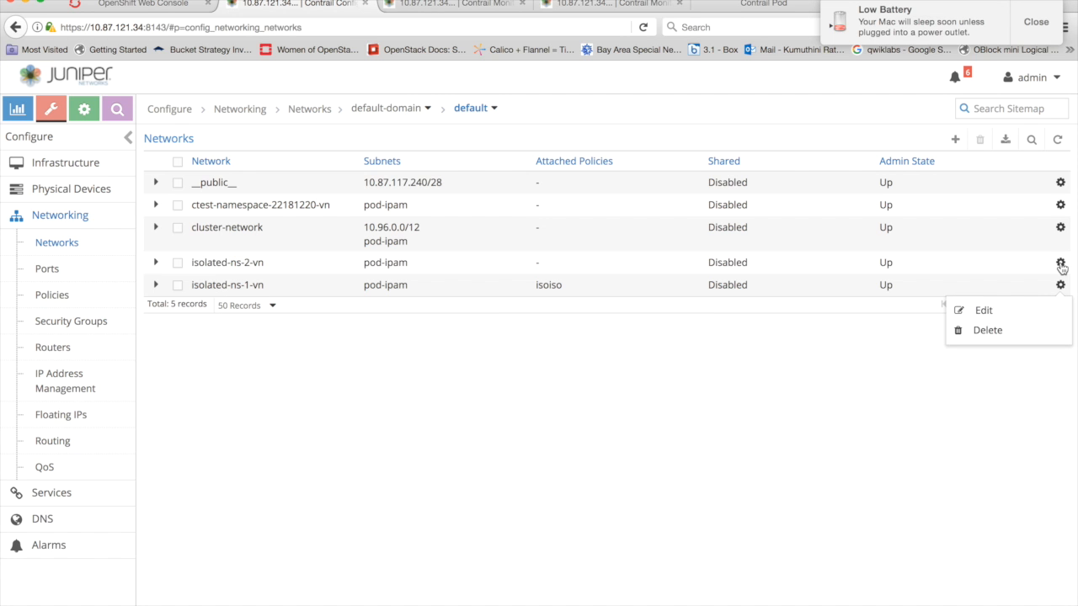
pyautogui.click(1061, 262)
pyautogui.click(982, 284)
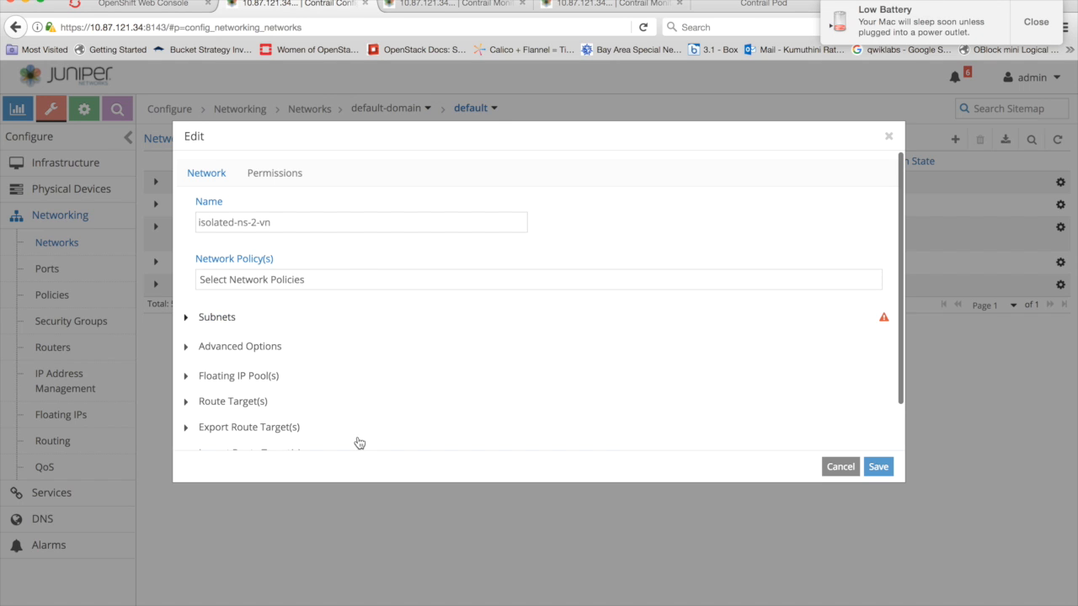
pyautogui.click(367, 279)
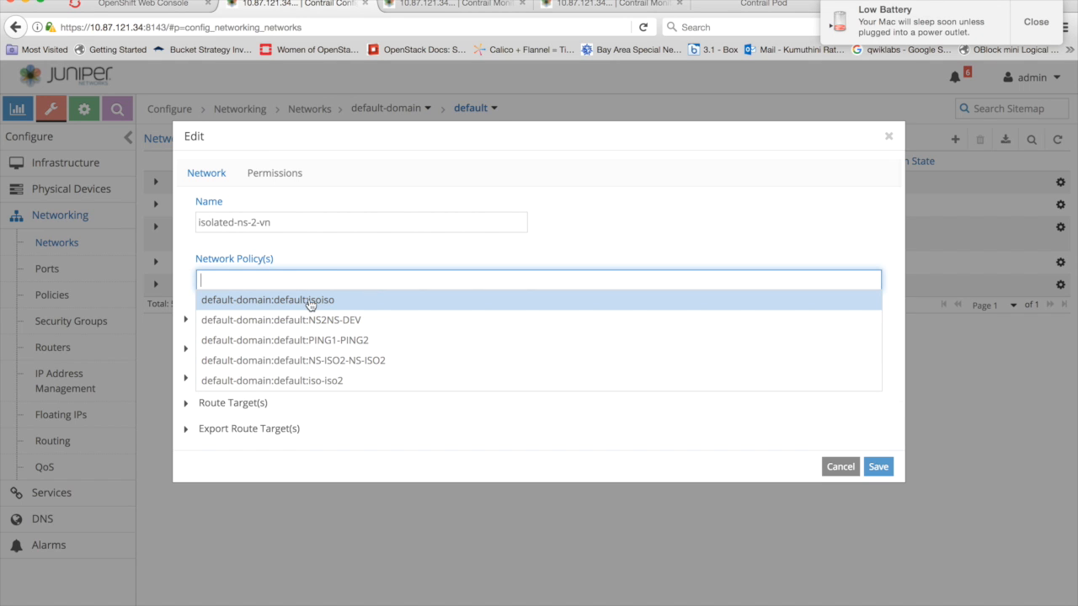
pyautogui.click(308, 303)
pyautogui.click(878, 467)
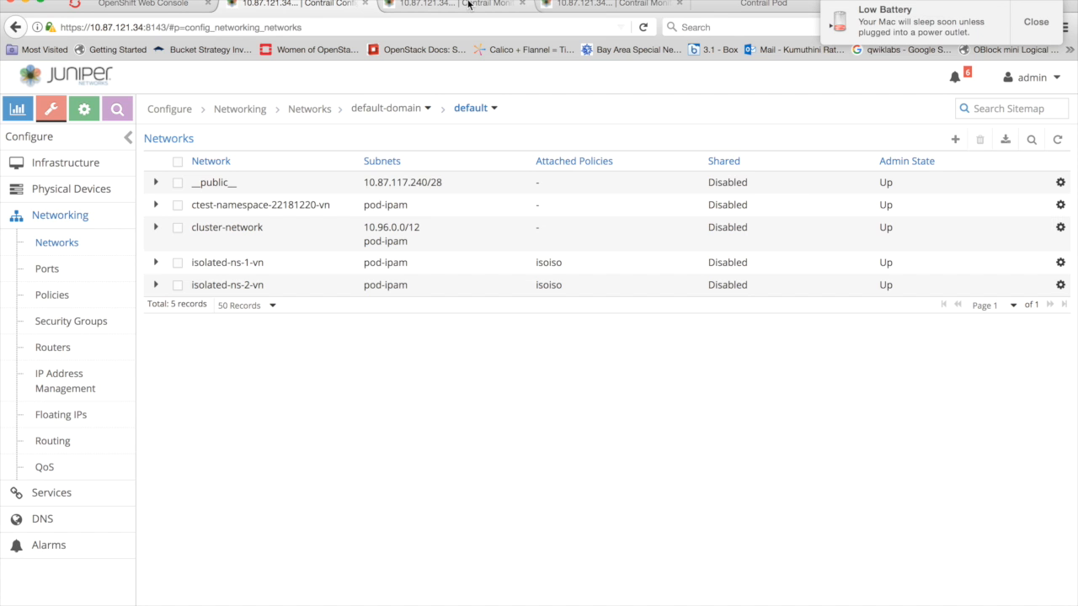
# - Reload the routes page of virtual router 5b7s20 and search its default VRF routes for 10.47.255
pyautogui.click(469, 5)
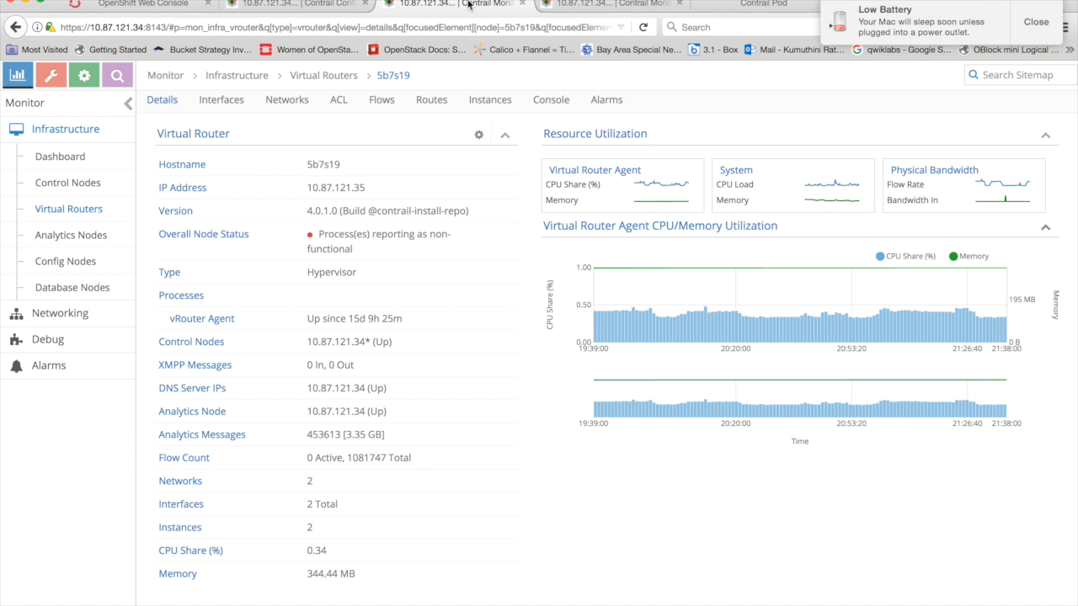
pyautogui.click(589, 10)
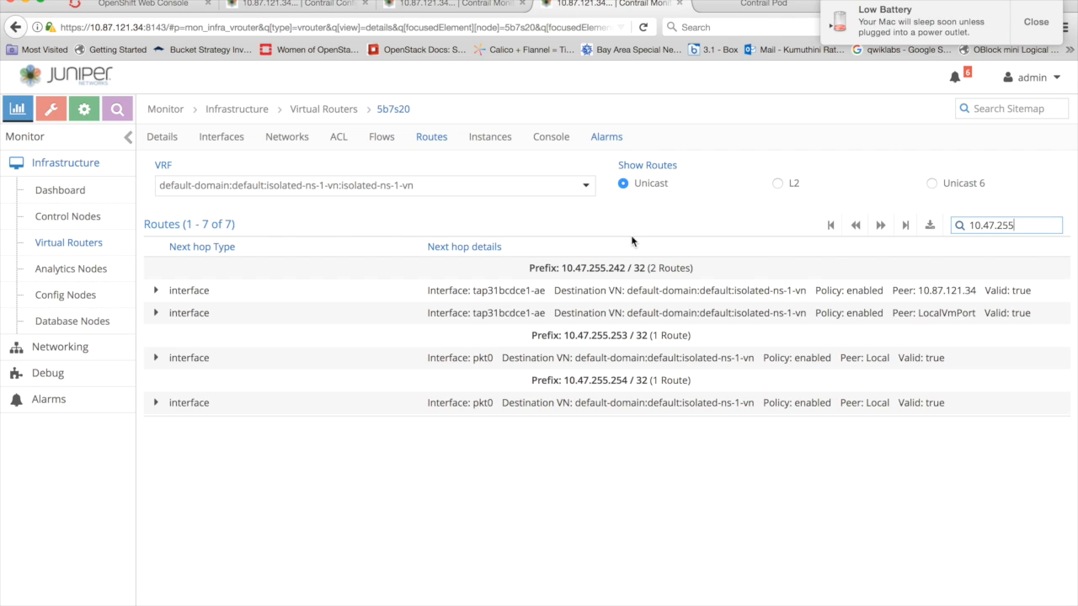
pyautogui.click(644, 26)
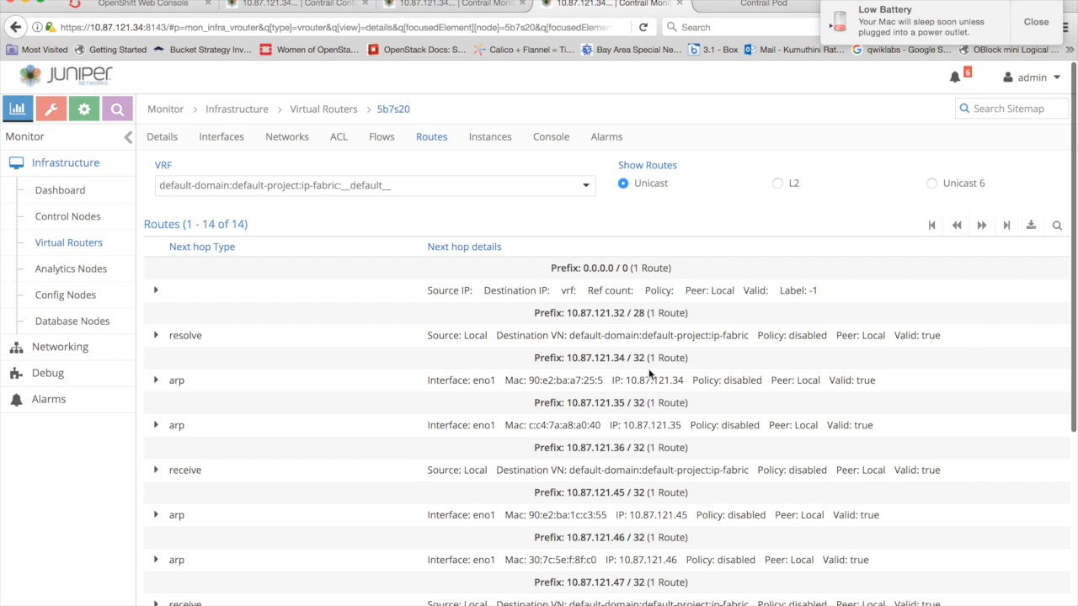
pyautogui.click(1058, 225)
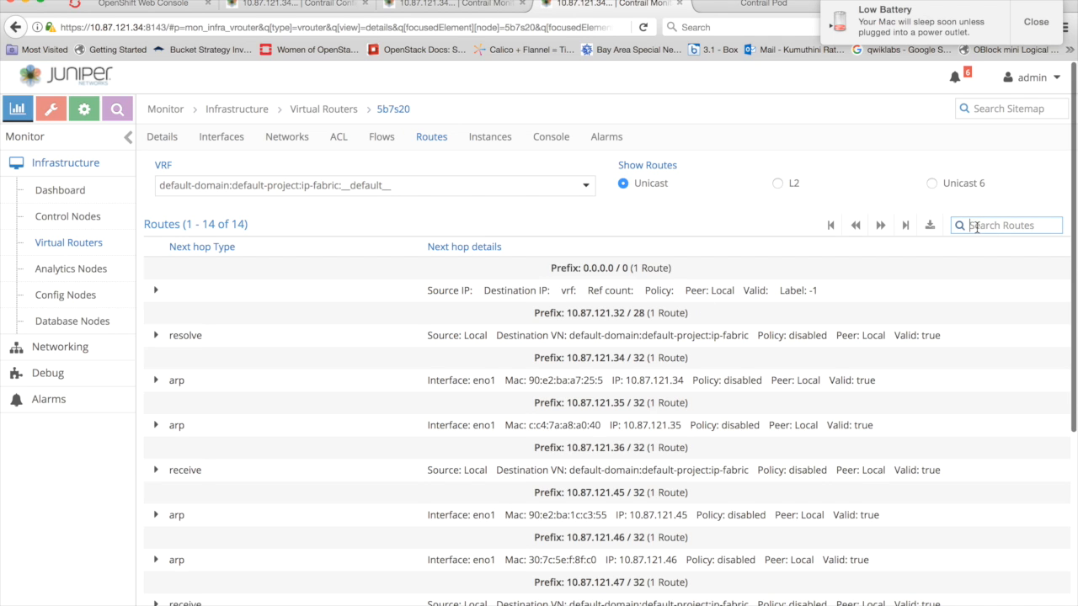
pyautogui.write('10.47.255')
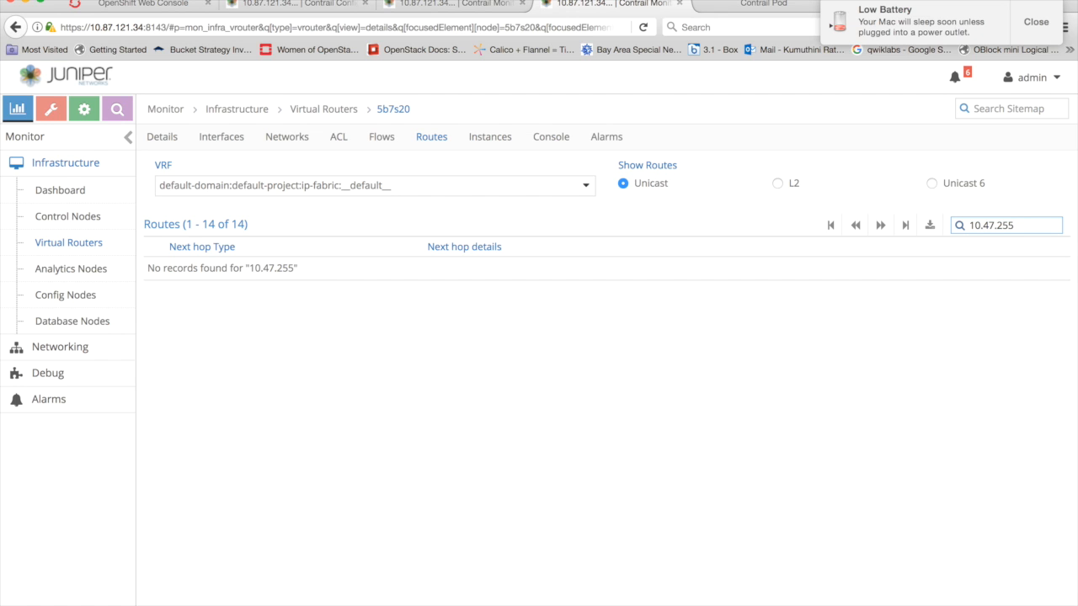
# - Display the routes of the isolated-ns-1-vn VRF and filter them by 10.47.255
pyautogui.click(566, 187)
pyautogui.click(477, 285)
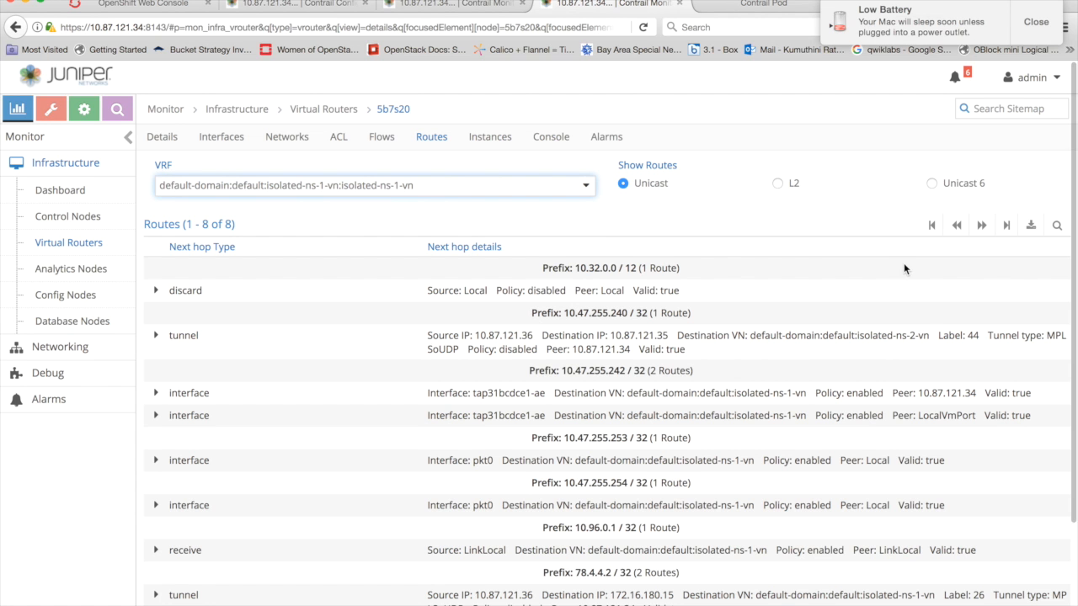
pyautogui.click(1057, 229)
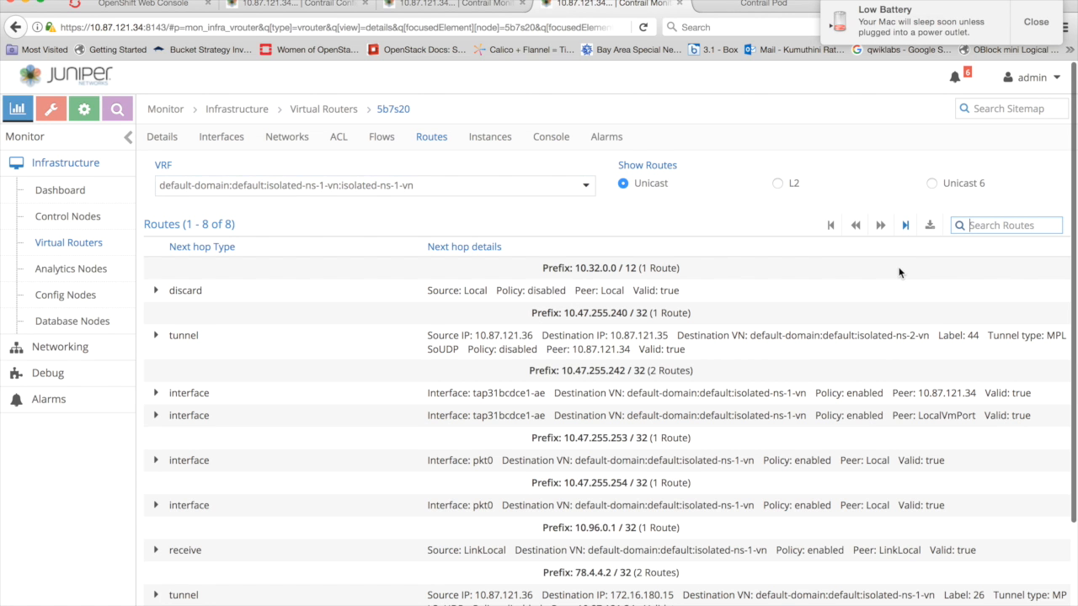
pyautogui.click(964, 226)
pyautogui.write('10.47.255')
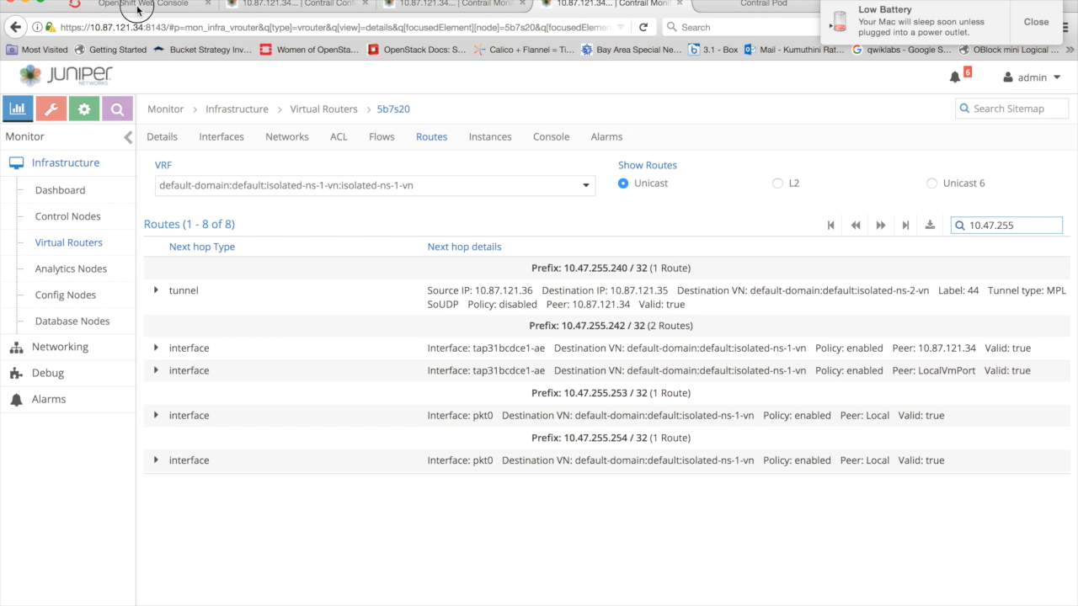
# - Check the ping in the ubuntuapp-isolated pod's OpenShift terminal, and filter the Contrail security groups by isola
pyautogui.click(169, 4)
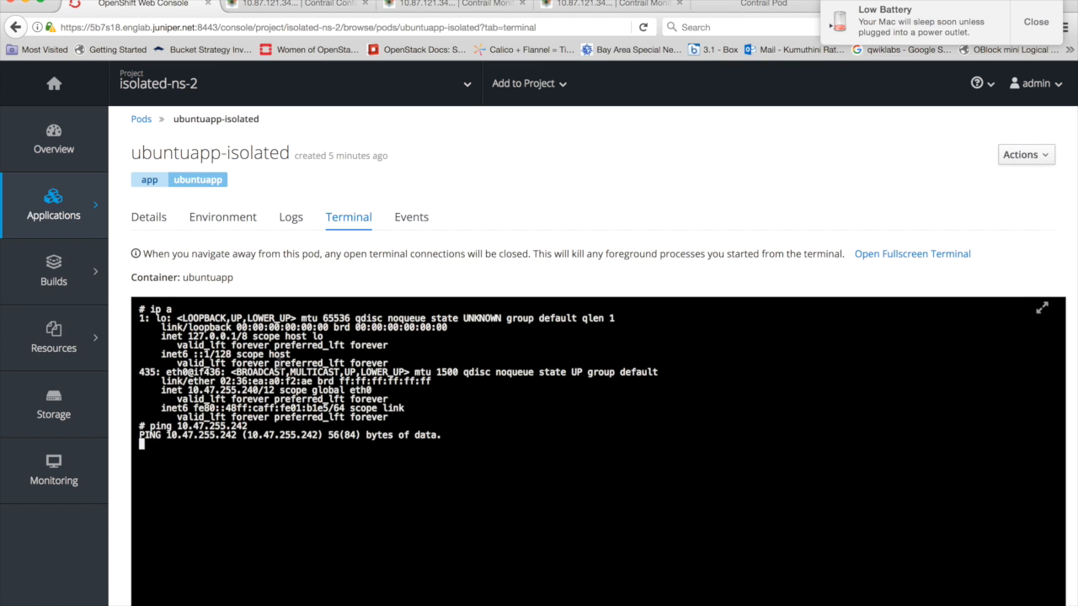
pyautogui.click(296, 5)
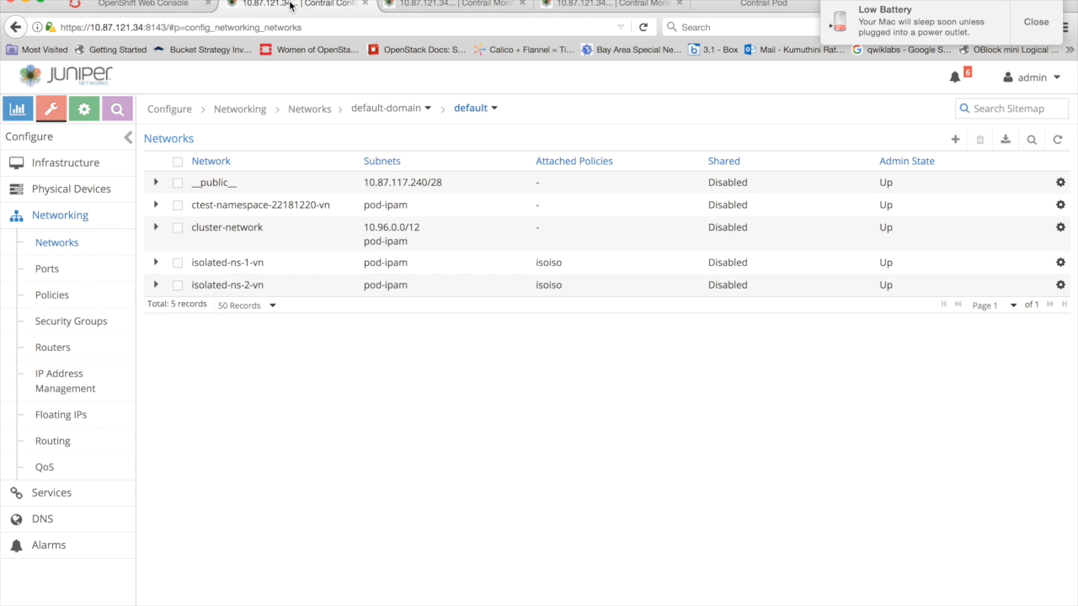
pyautogui.click(72, 323)
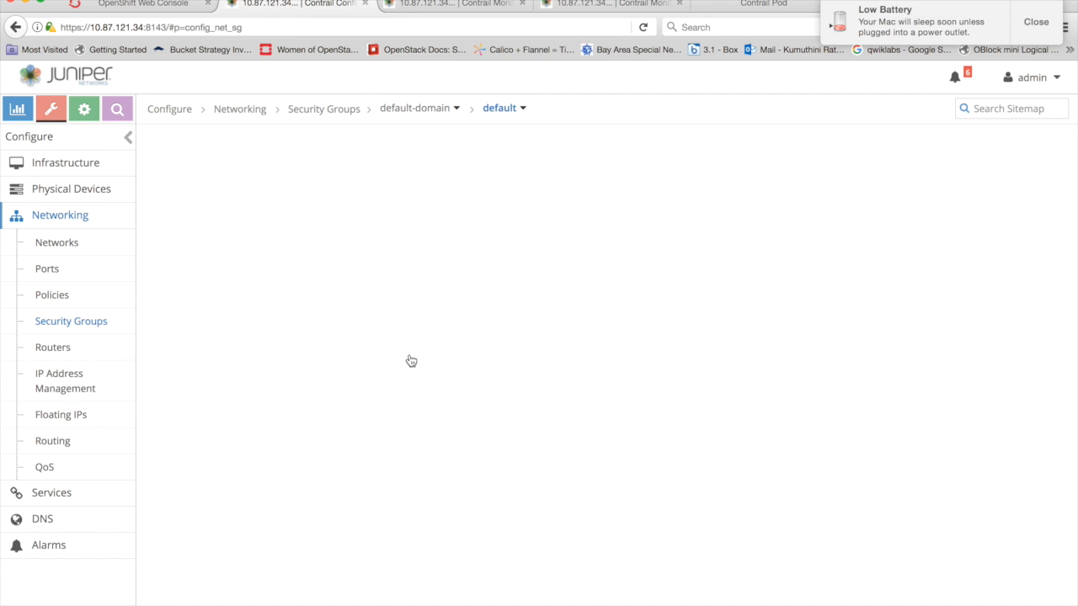
pyautogui.click(1008, 108)
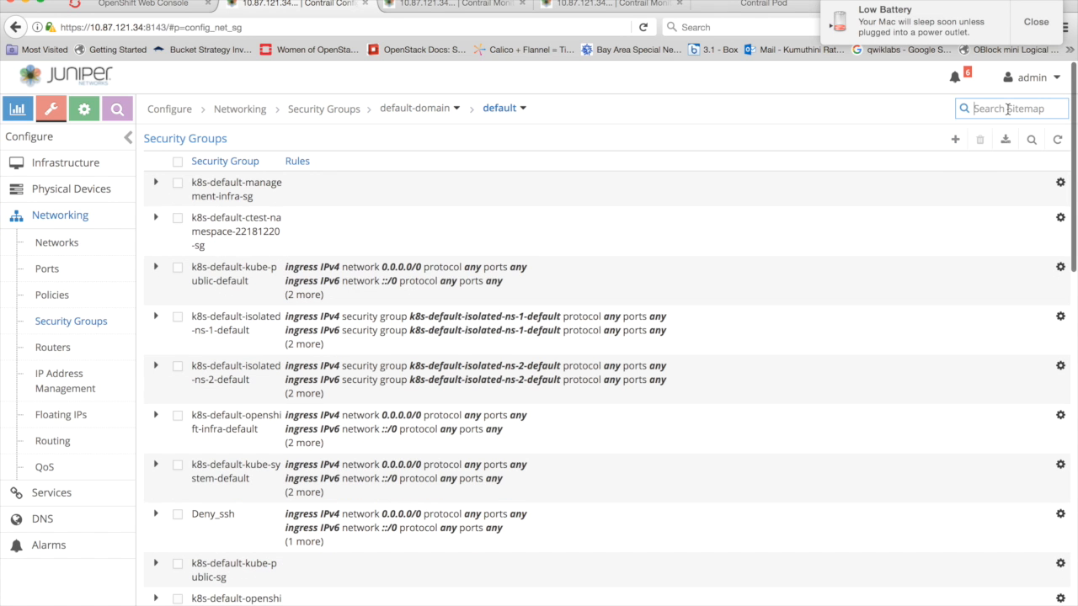
pyautogui.write('isola')
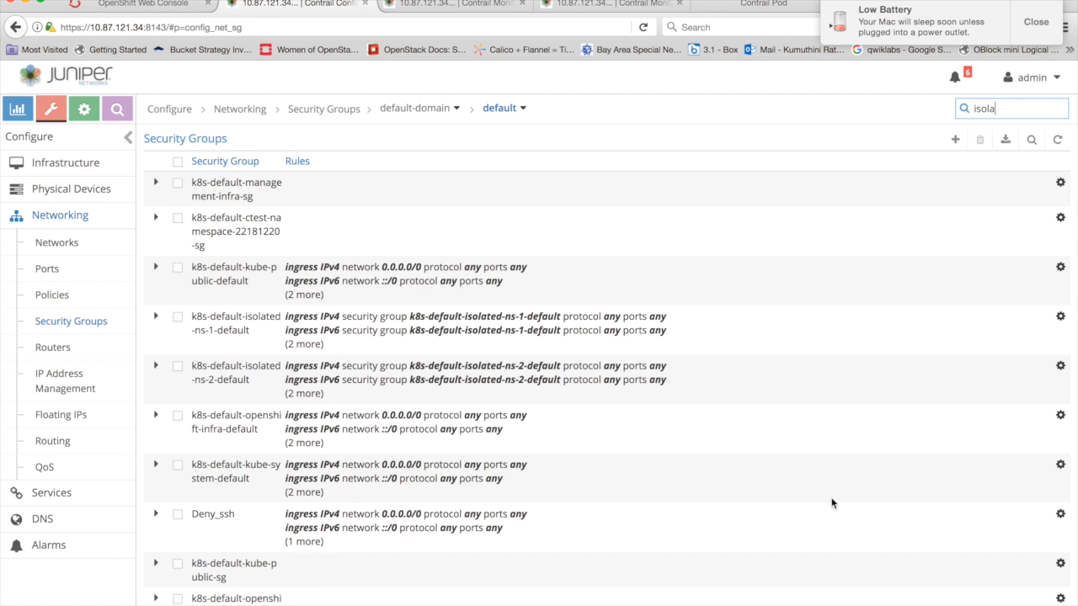
pyautogui.click(1030, 141)
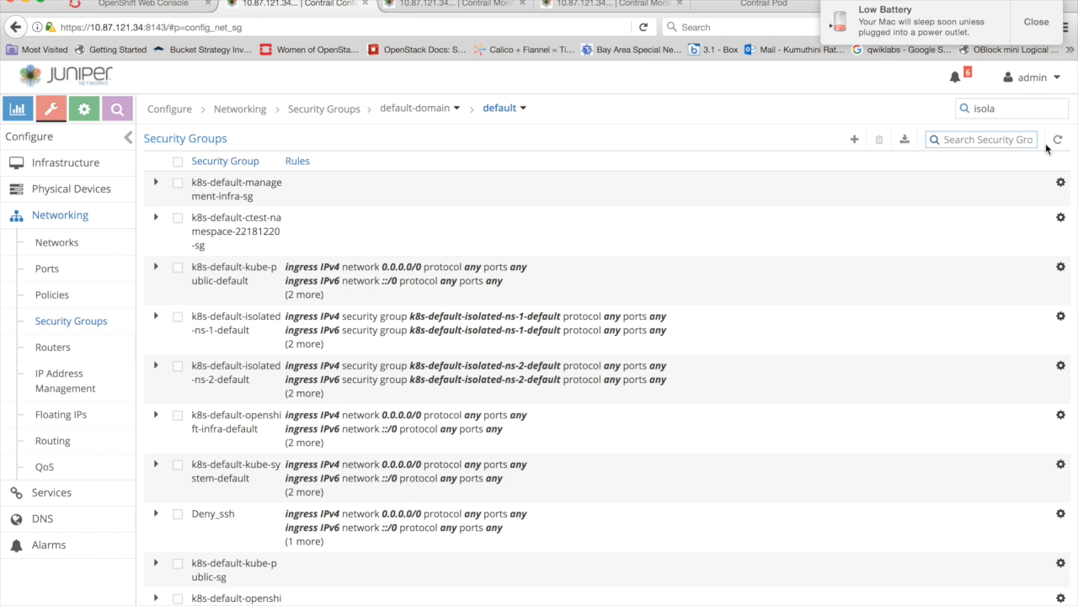
pyautogui.write('isola')
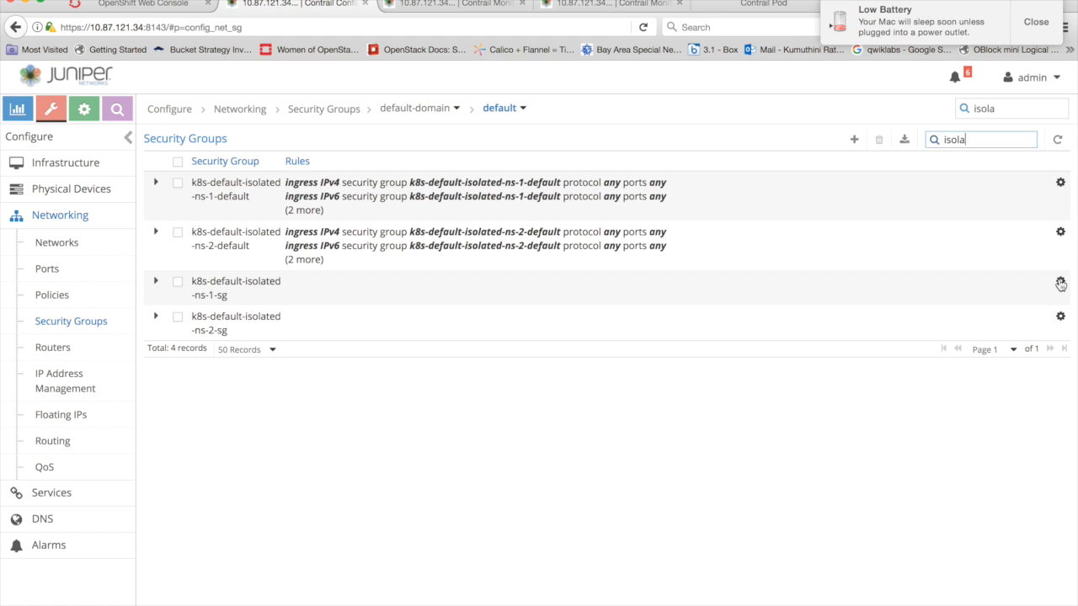
# - Edit the k8s-default-isolated-ns-1-sg security group and add one Ingress and one Egress IPv4 rule for 0.0.0.0/0
pyautogui.click(1060, 284)
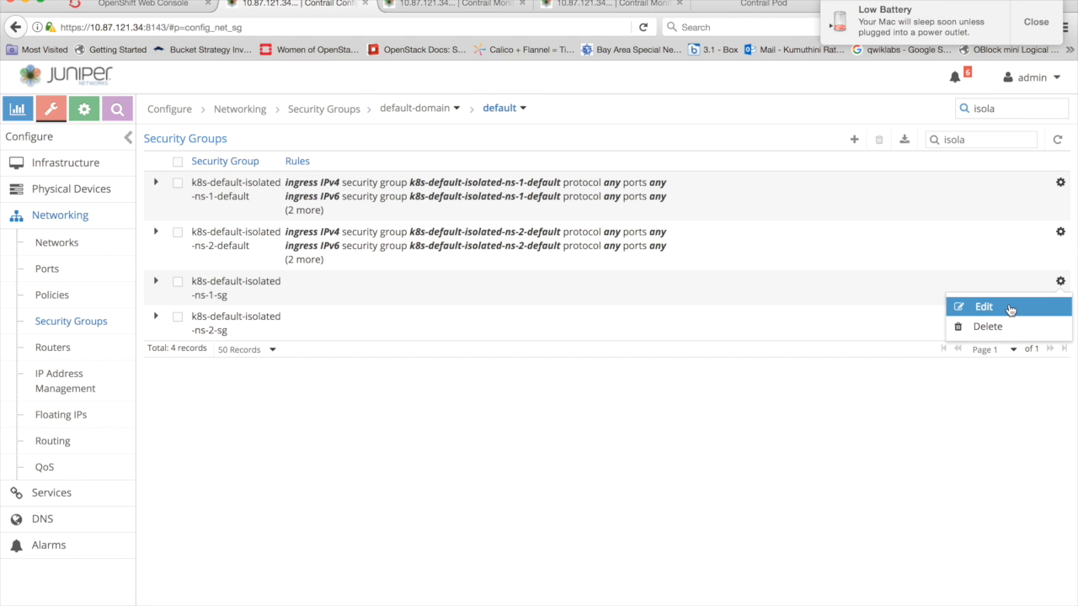
pyautogui.click(1007, 308)
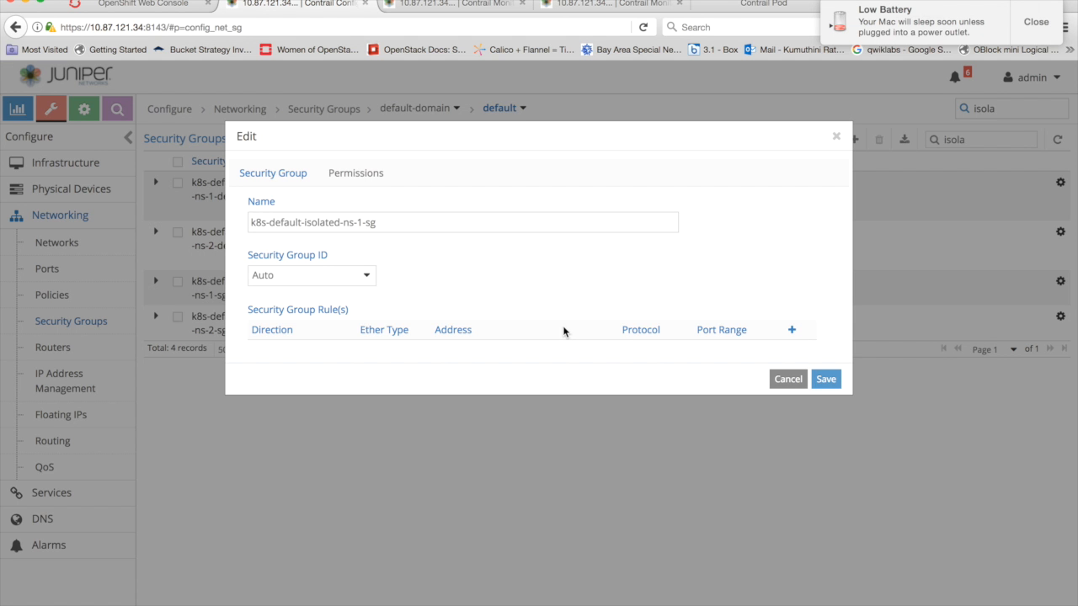
pyautogui.click(792, 330)
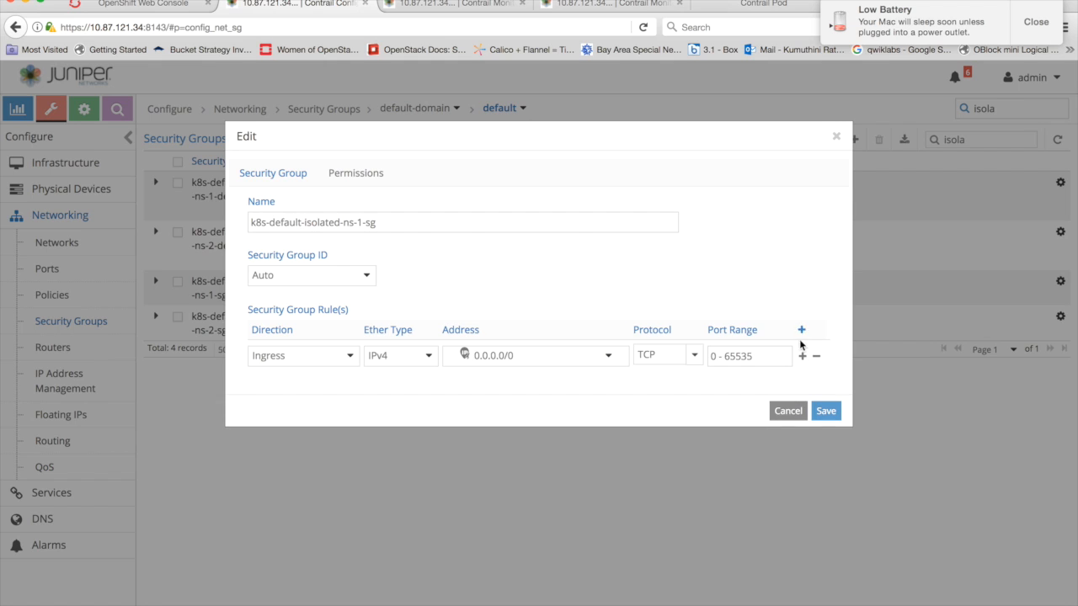
pyautogui.click(801, 330)
pyautogui.click(290, 387)
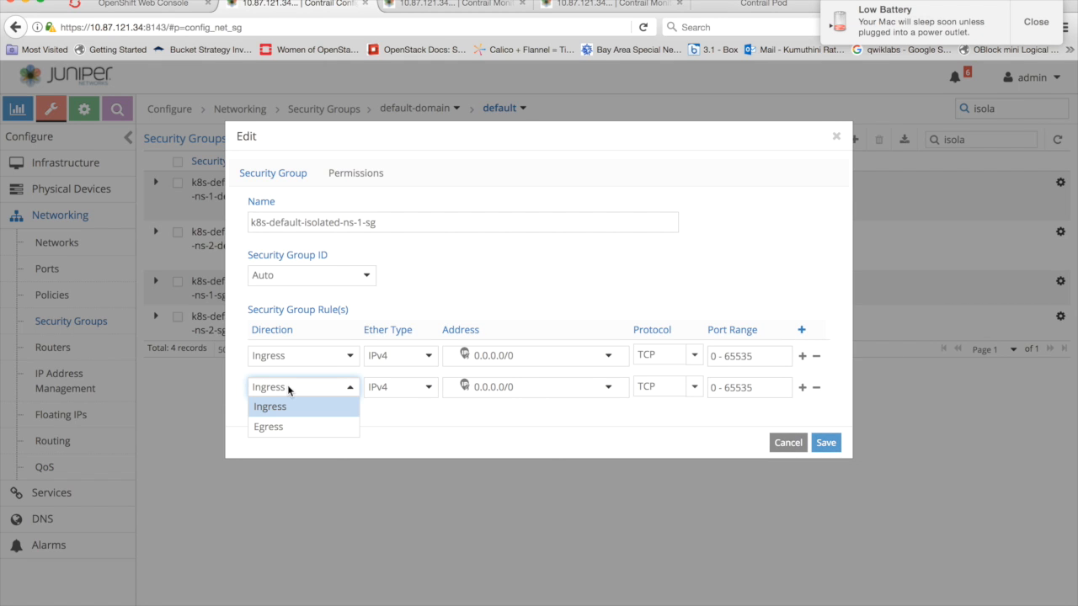
pyautogui.click(279, 429)
# - Set the protocol of both k8s-default-isolated-ns-1-sg rules to ICMP and save the security group
pyautogui.click(692, 356)
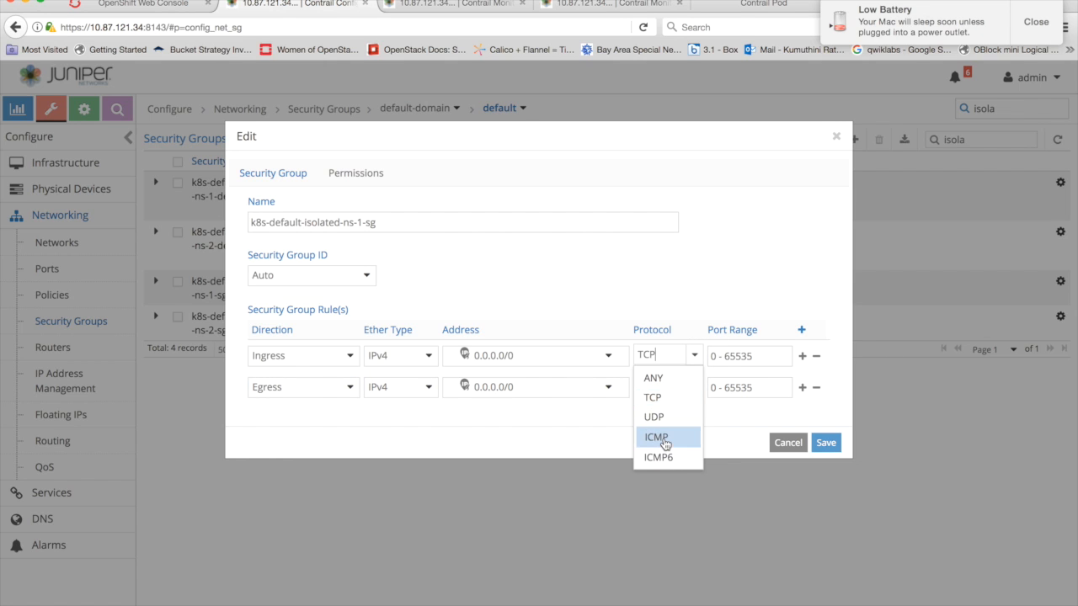
pyautogui.click(664, 439)
pyautogui.click(694, 387)
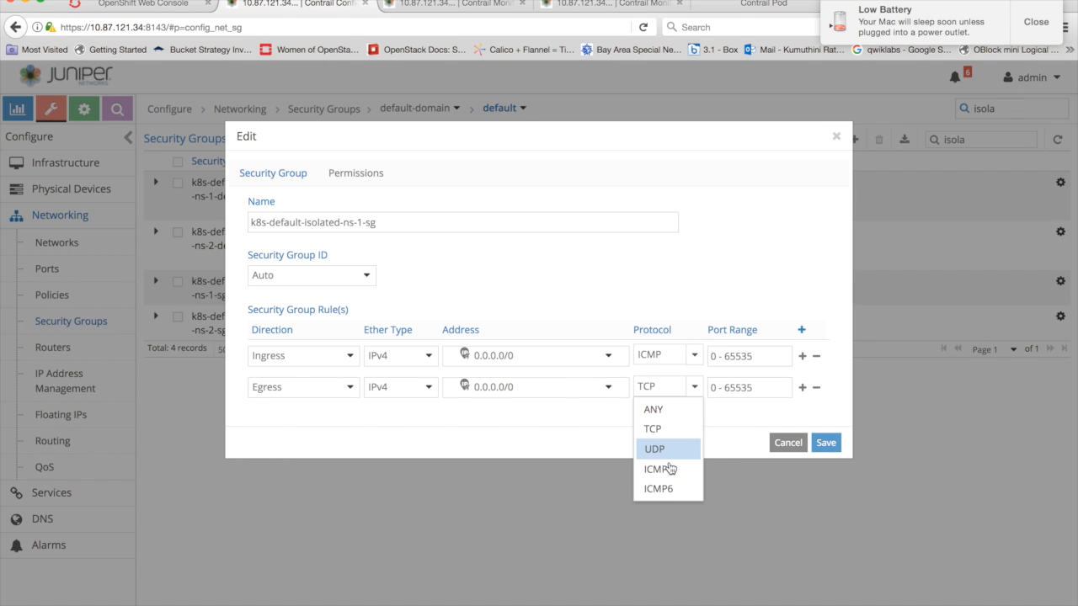
pyautogui.click(666, 470)
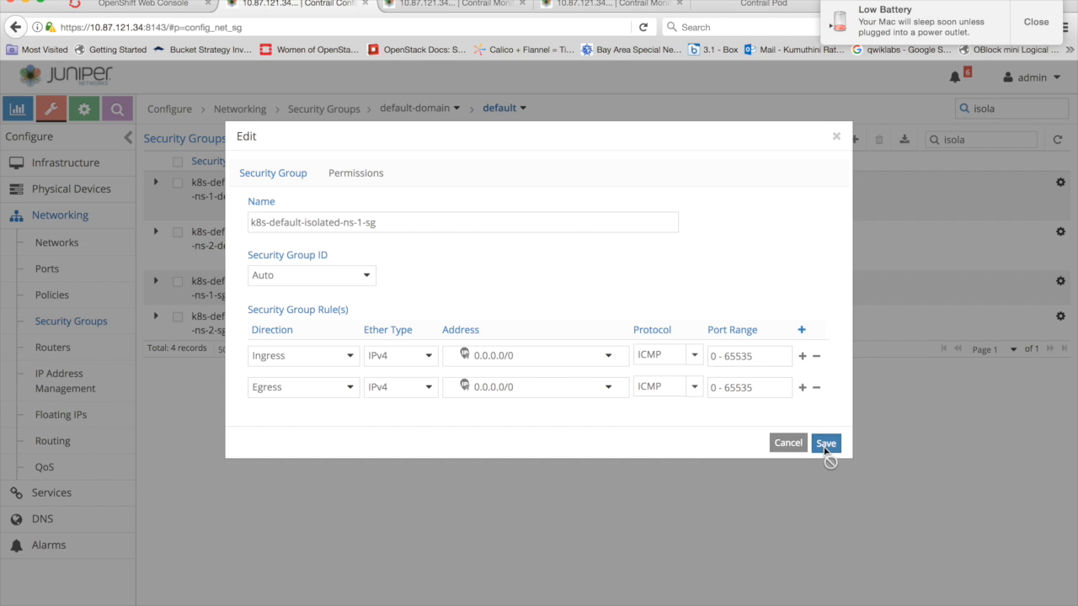
pyautogui.click(825, 442)
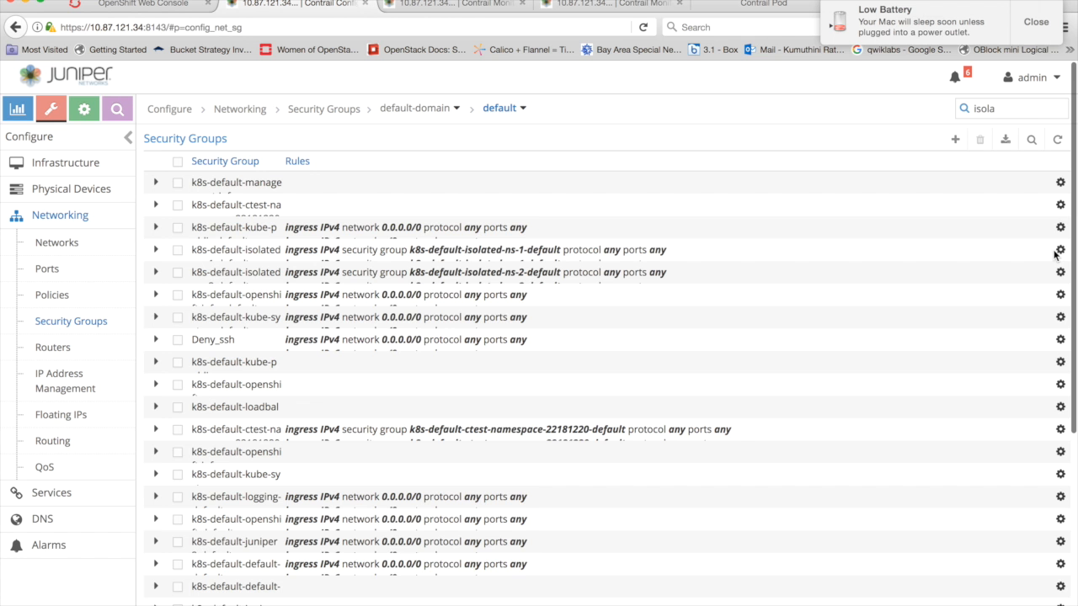
# - Filter the security groups by iso, and add an Ingress and an Egress IPv4 rule for 0.0.0.0/0 to k8s-default-isolated-ns-2-sg
pyautogui.click(1031, 140)
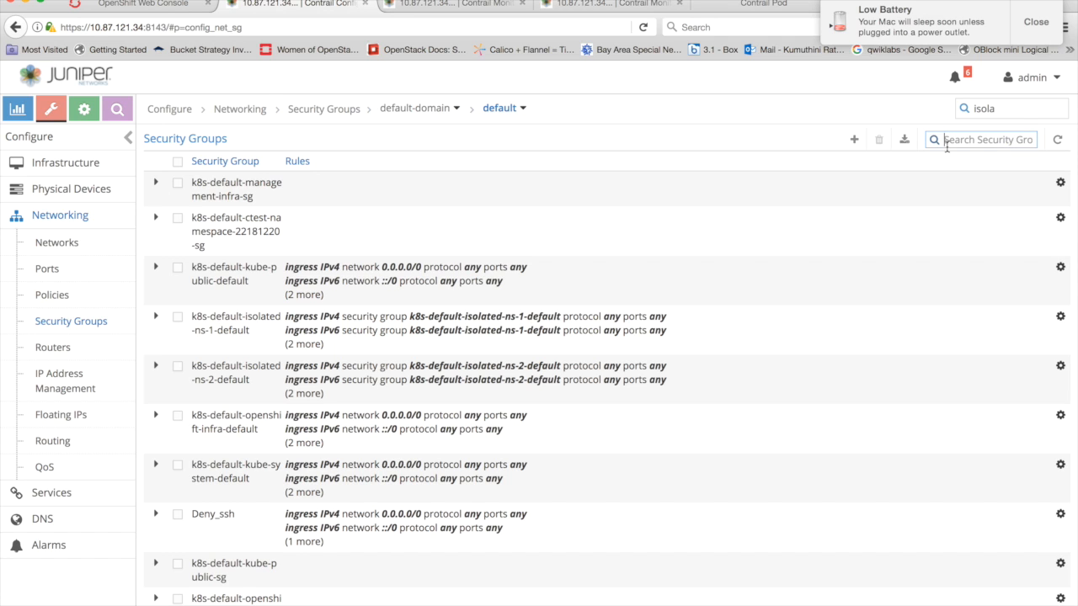
pyautogui.write('iso')
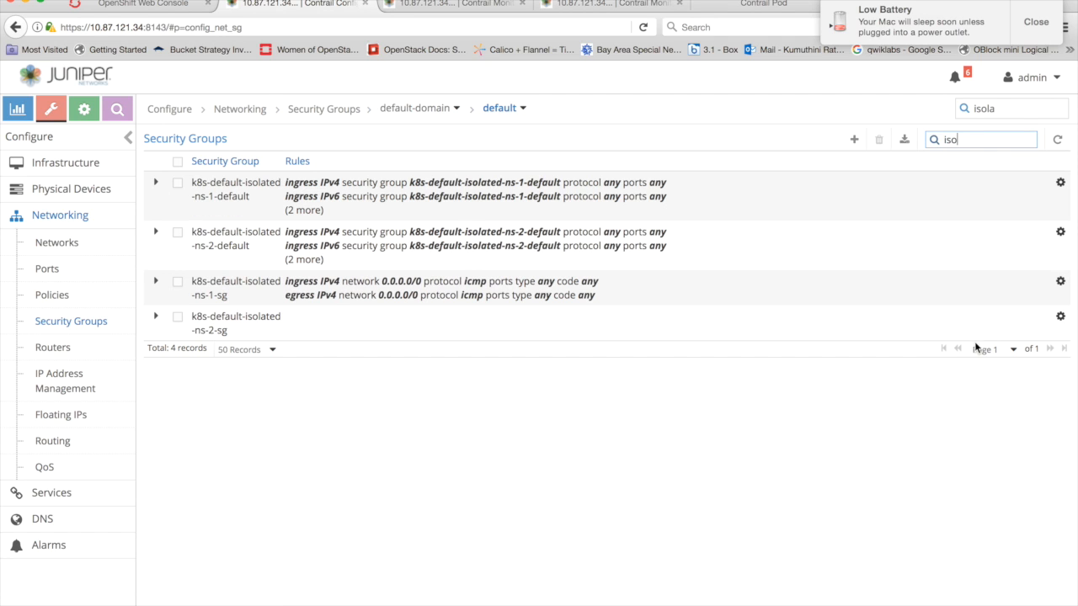
pyautogui.click(1060, 316)
pyautogui.click(982, 339)
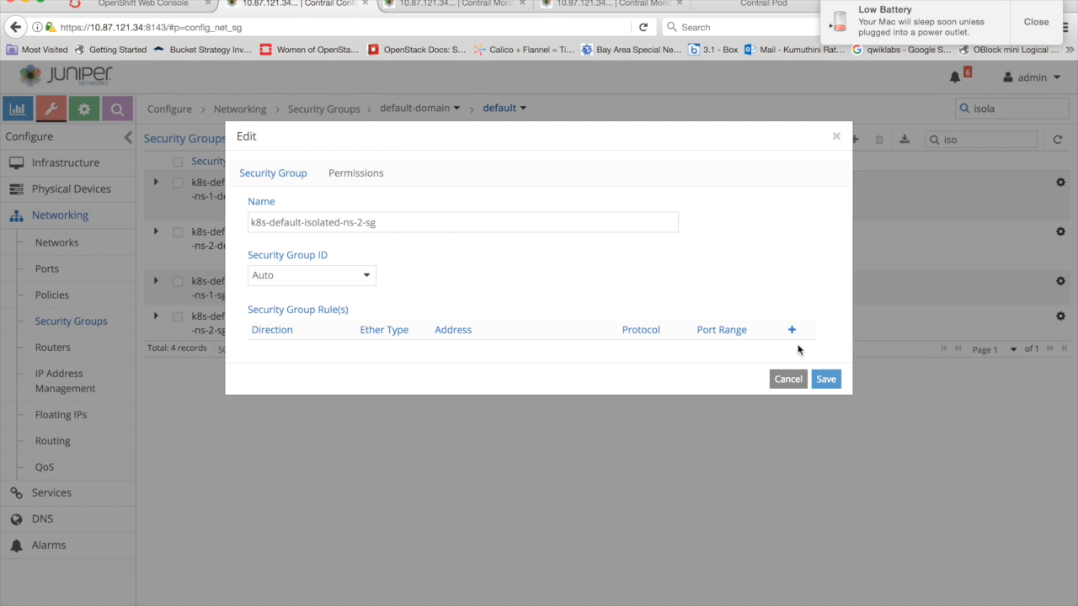
pyautogui.click(792, 331)
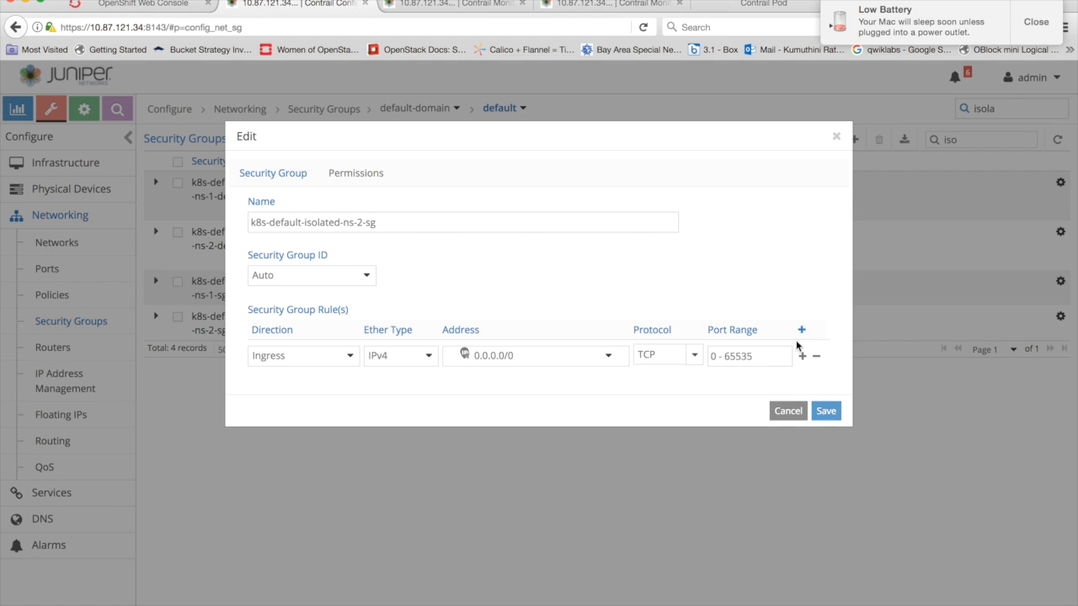
pyautogui.click(803, 333)
pyautogui.click(333, 387)
pyautogui.click(298, 429)
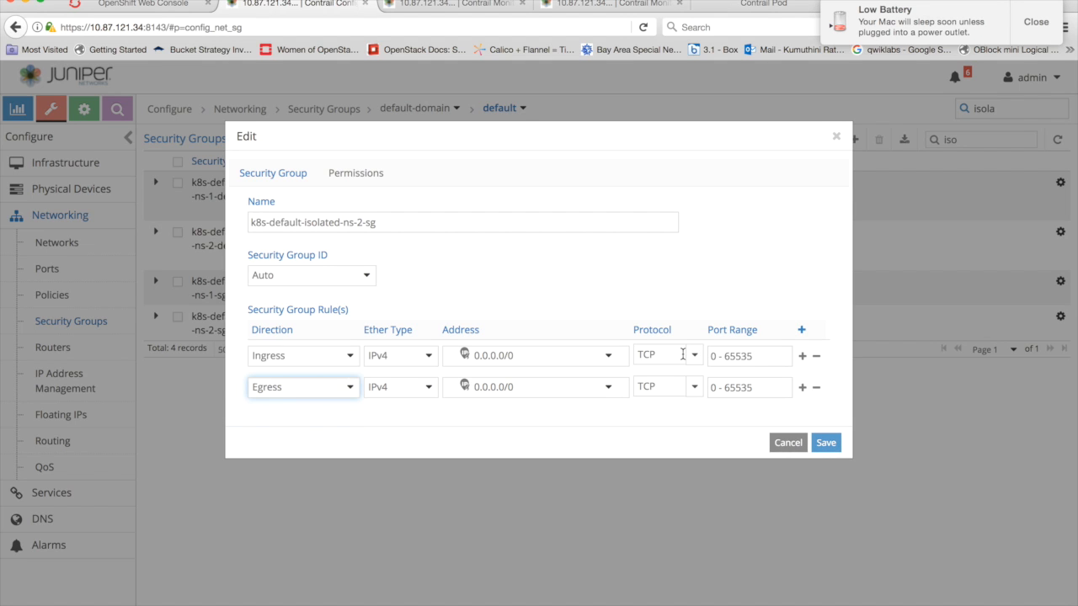
# - Set the protocol of both k8s-default-isolated-ns-2-sg rules to ICMP and save the security group
pyautogui.click(695, 355)
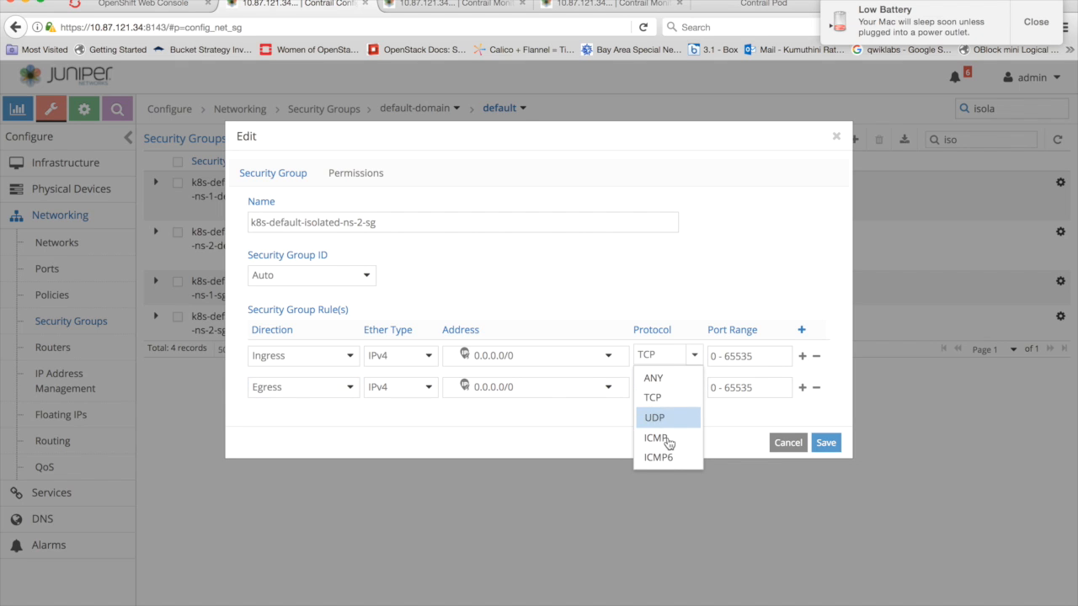
pyautogui.click(656, 437)
pyautogui.click(695, 387)
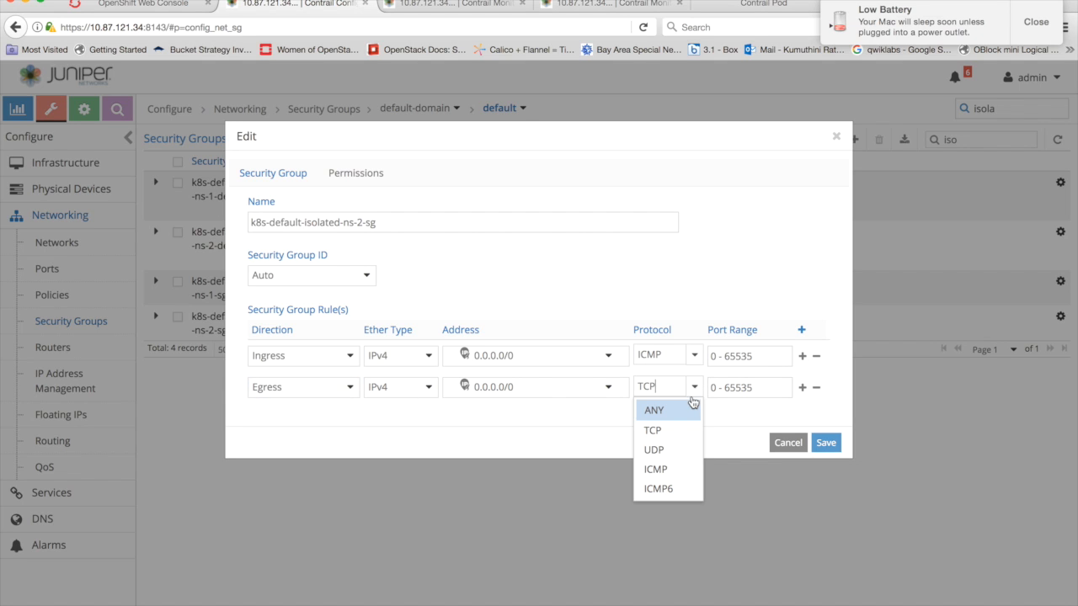
pyautogui.click(656, 469)
pyautogui.click(826, 444)
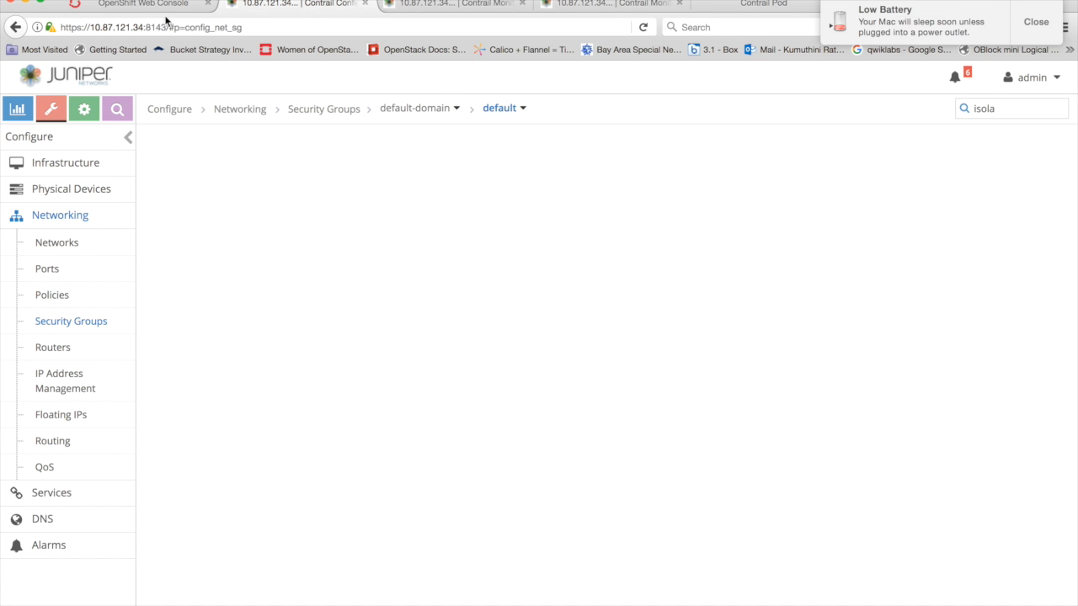
# - Check the ping in the ubuntuapp-isolated pod's OpenShift terminal, and glance at the Demo setup and scenario slide in PowerPoint
pyautogui.click(146, 5)
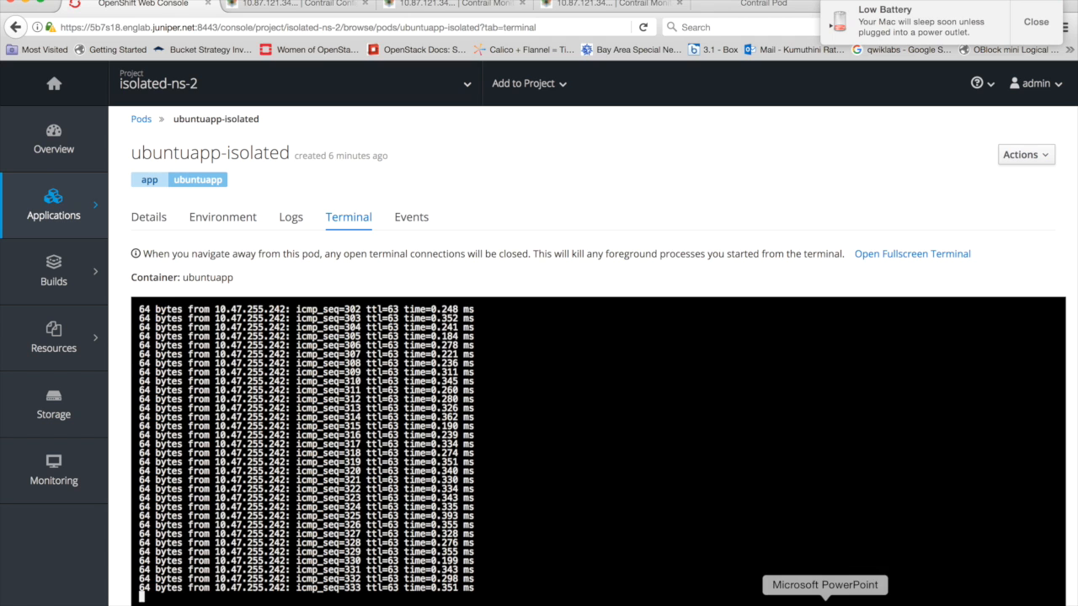
pyautogui.click(825, 601)
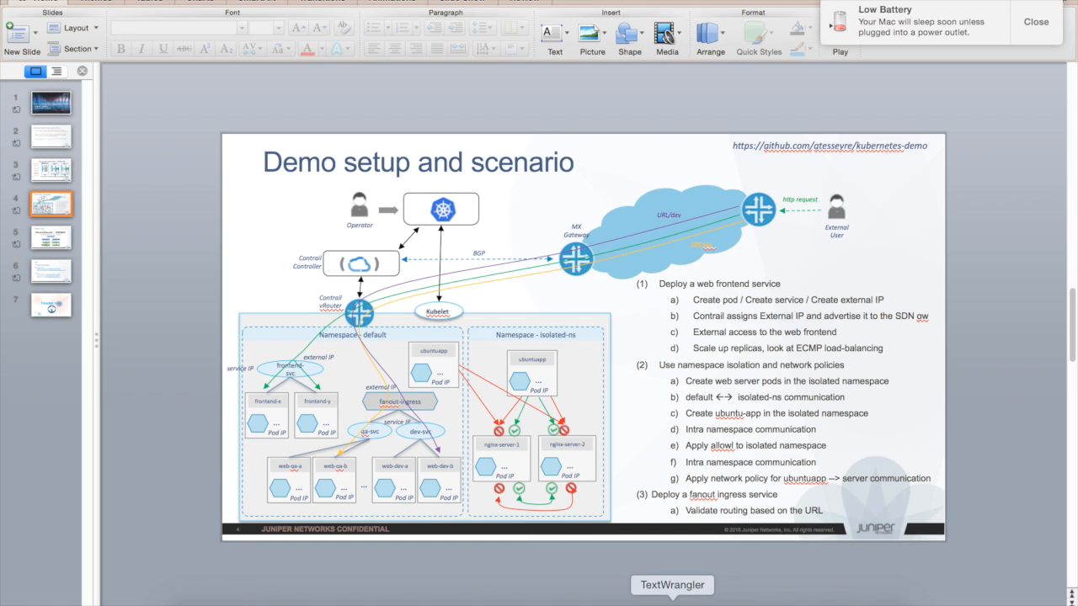
pyautogui.click(571, 599)
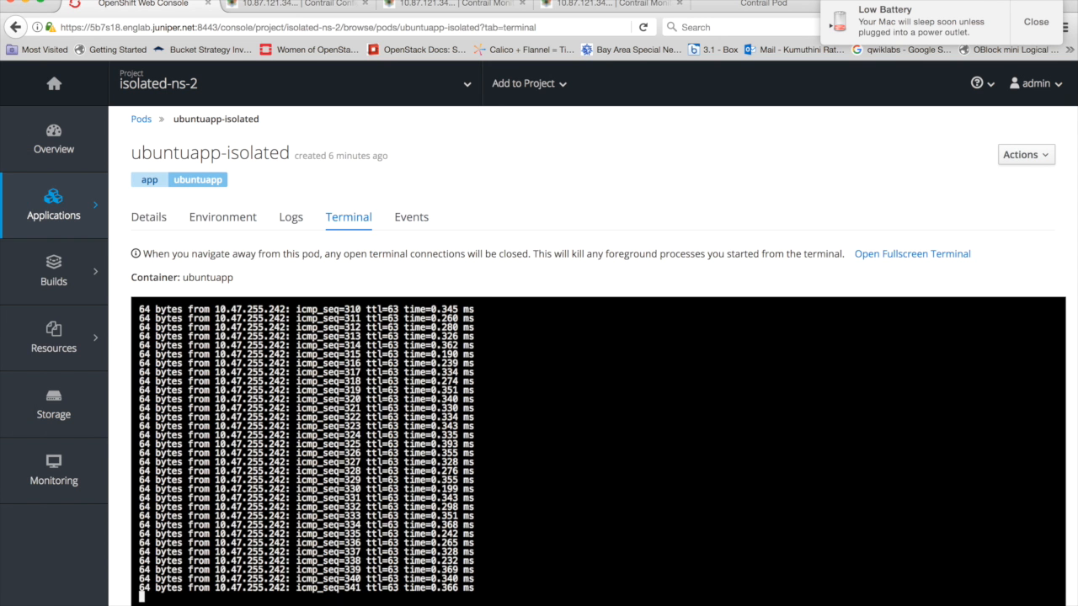
# - Return to the Contrail monitoring page, list the virtual routers and open the details of 5b7s19
pyautogui.click(605, 5)
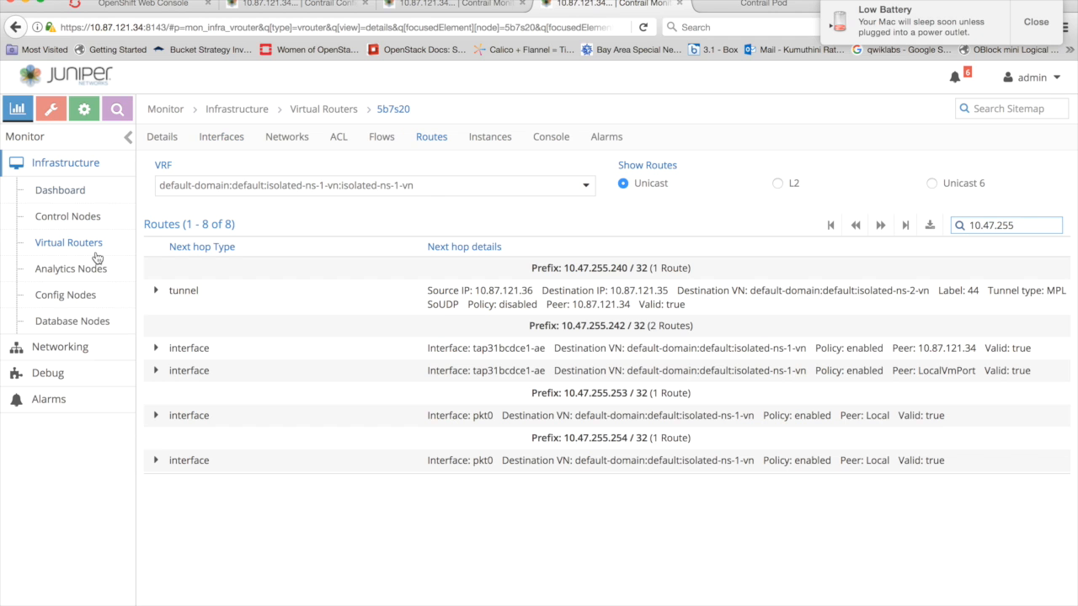
pyautogui.click(299, 497)
pyautogui.press('super+Left')
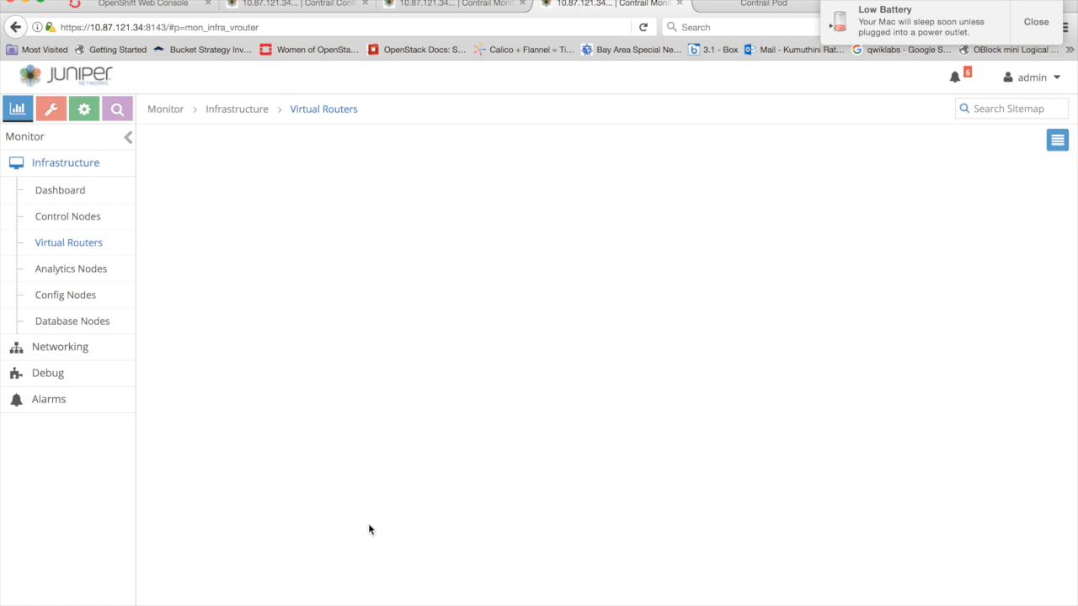
pyautogui.scroll(-1, 334, 584)
pyautogui.scroll(-5, 333, 589)
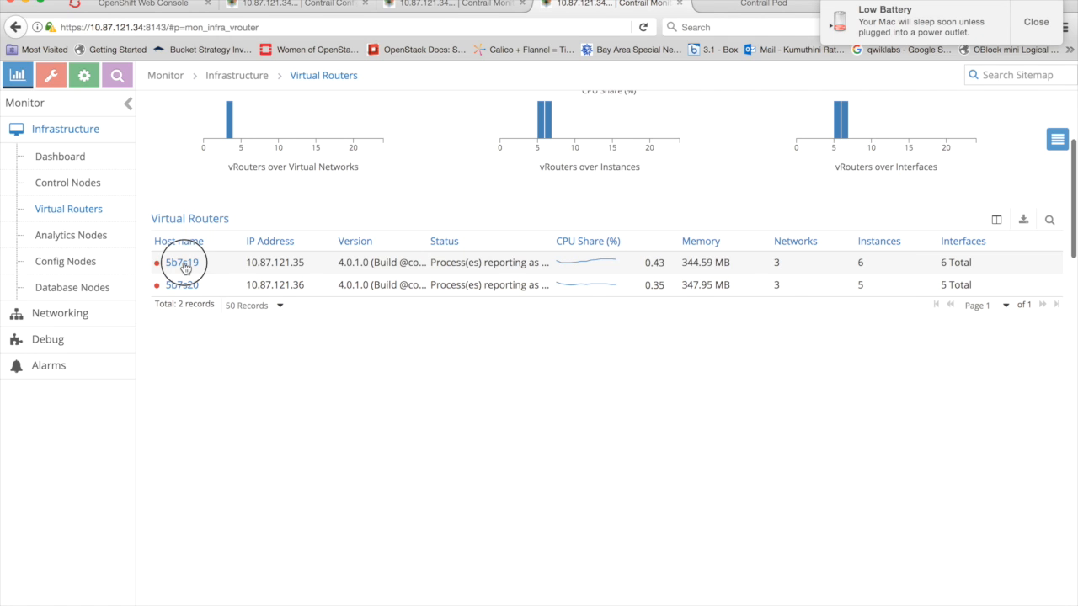
pyautogui.click(183, 262)
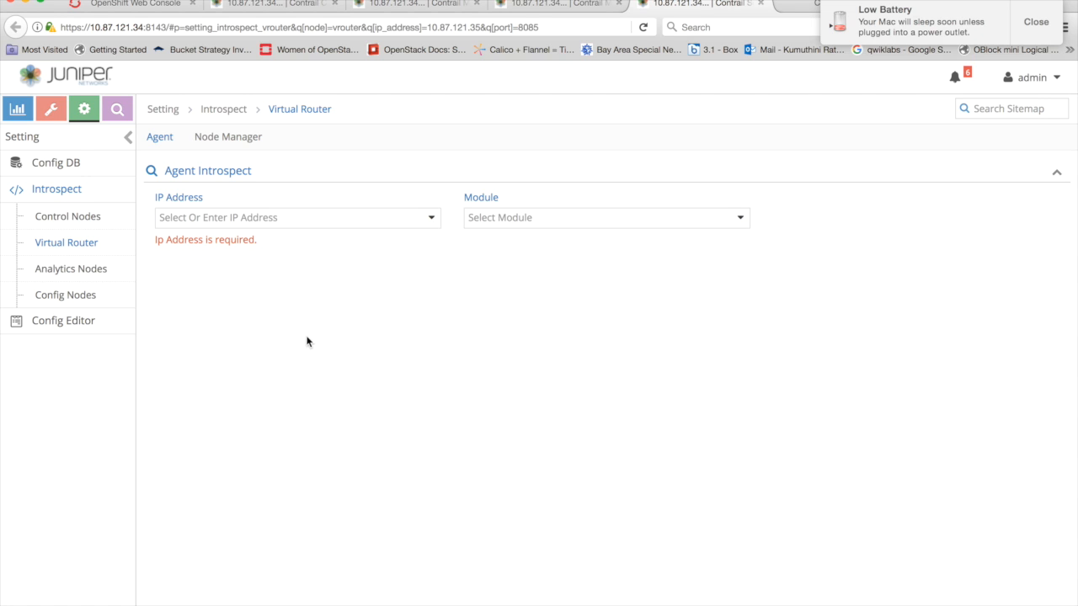
# - In the virtual router's Agent Introspect, submit the FetchAllFlowRecords request of the pkt module for 10.87.121.36
pyautogui.click(341, 223)
pyautogui.click(281, 263)
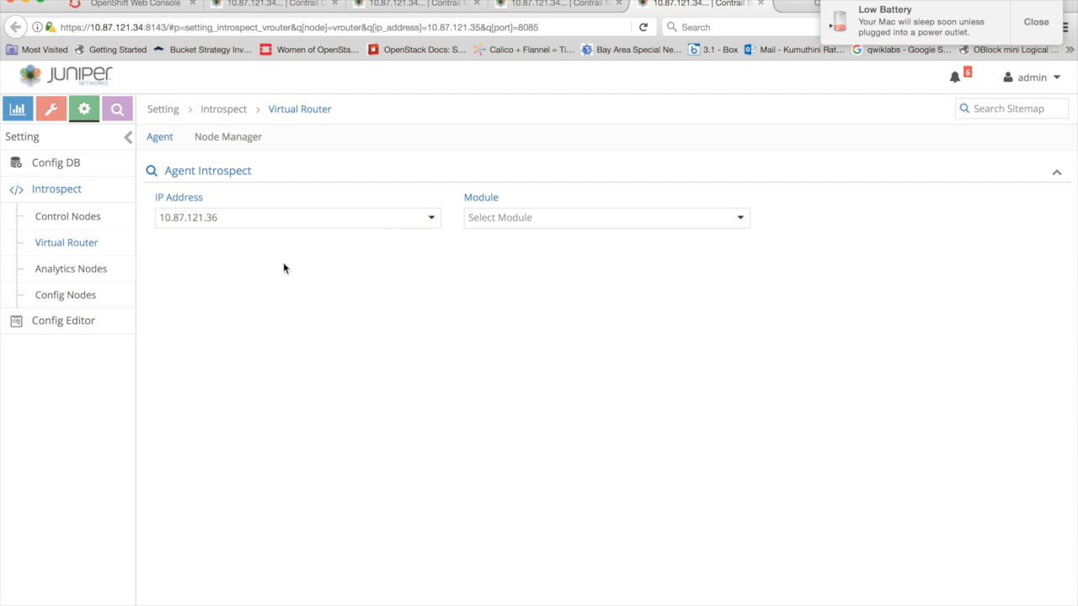
pyautogui.click(519, 224)
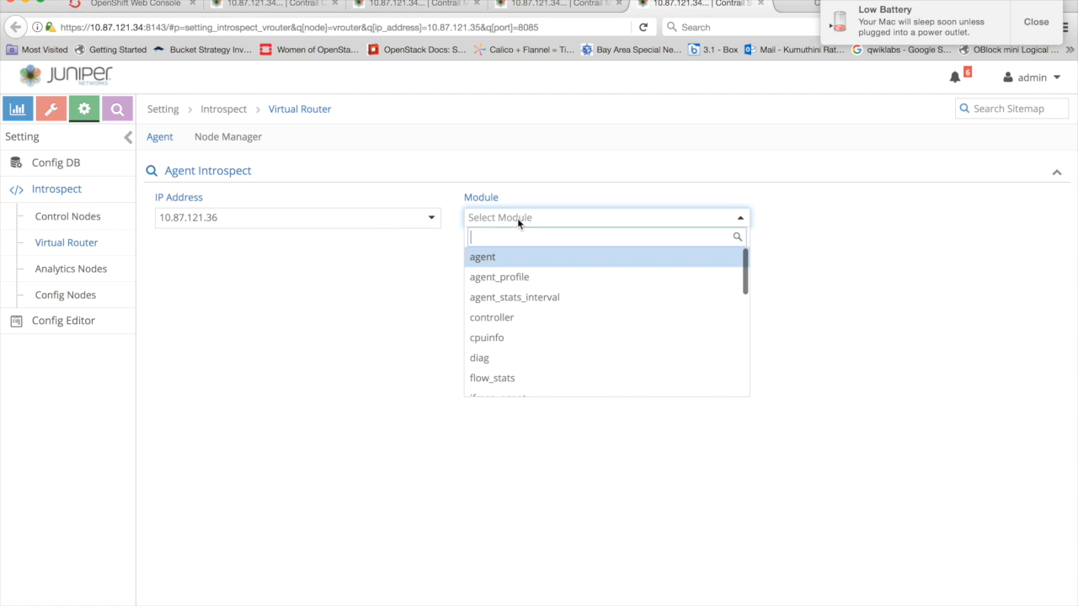
pyautogui.scroll(-3, 498, 358)
pyautogui.click(481, 350)
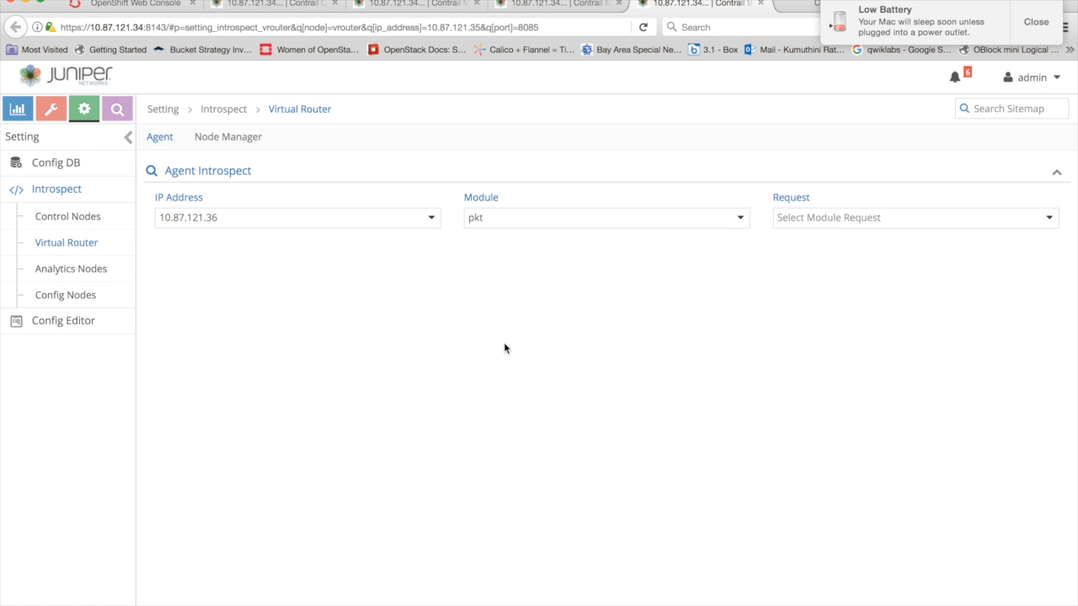
pyautogui.click(854, 219)
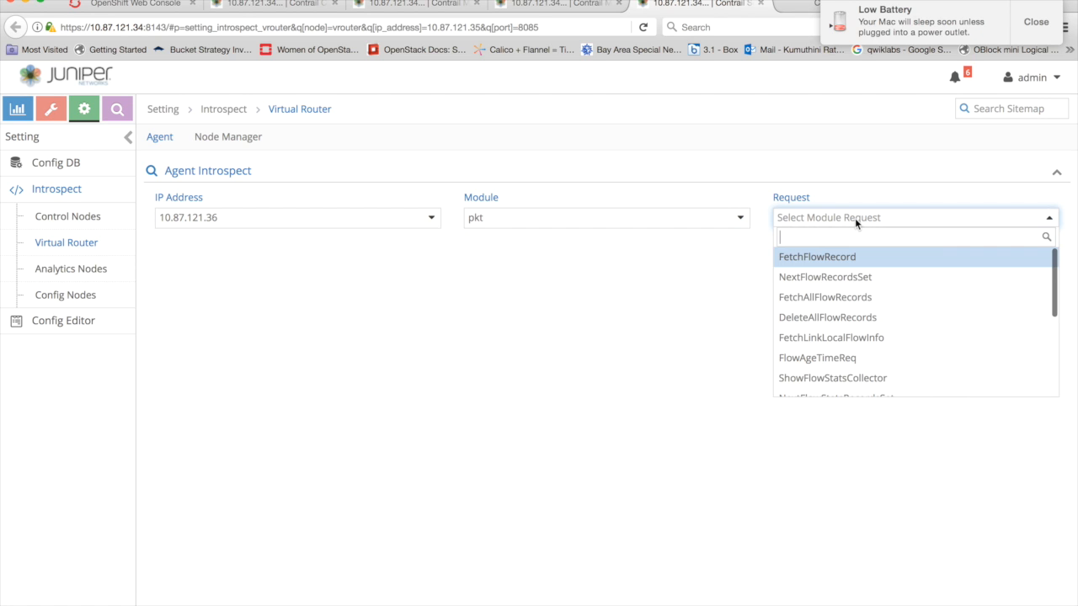
pyautogui.click(824, 299)
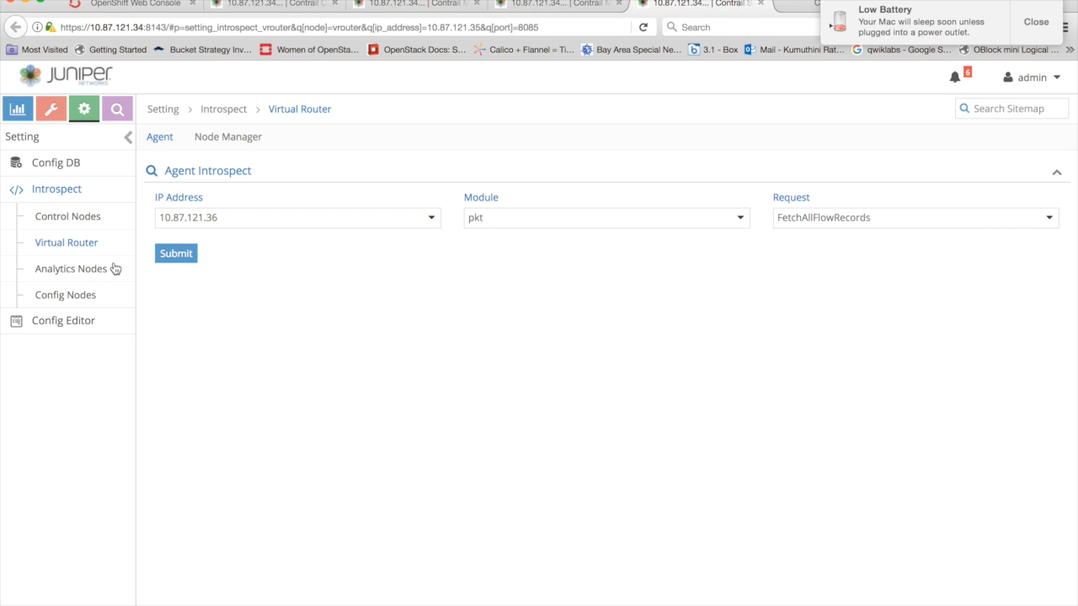
pyautogui.click(174, 252)
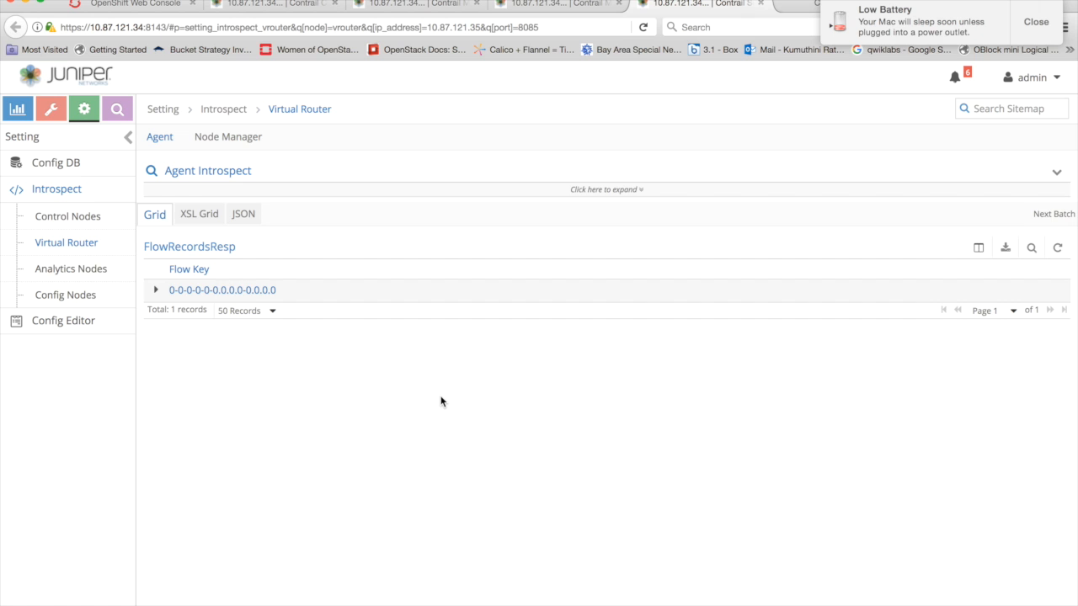
# - Filter the flow_list records by 10.47.255.240 and examine the flow's direction, virtual network match, policy and security group columns
pyautogui.scroll(-4, 440, 402)
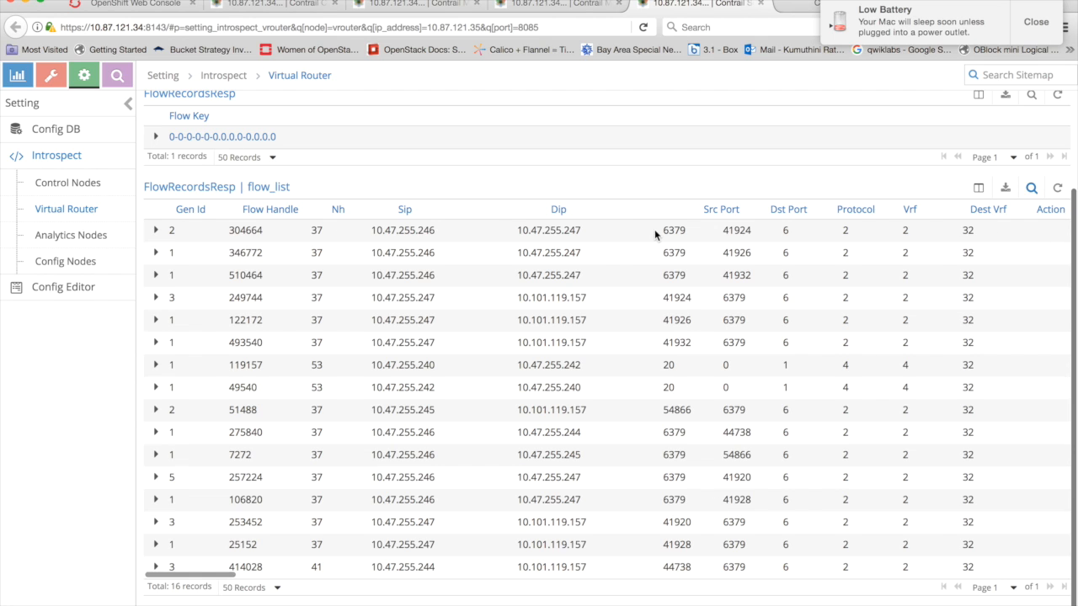
pyautogui.write('10.47.255.240')
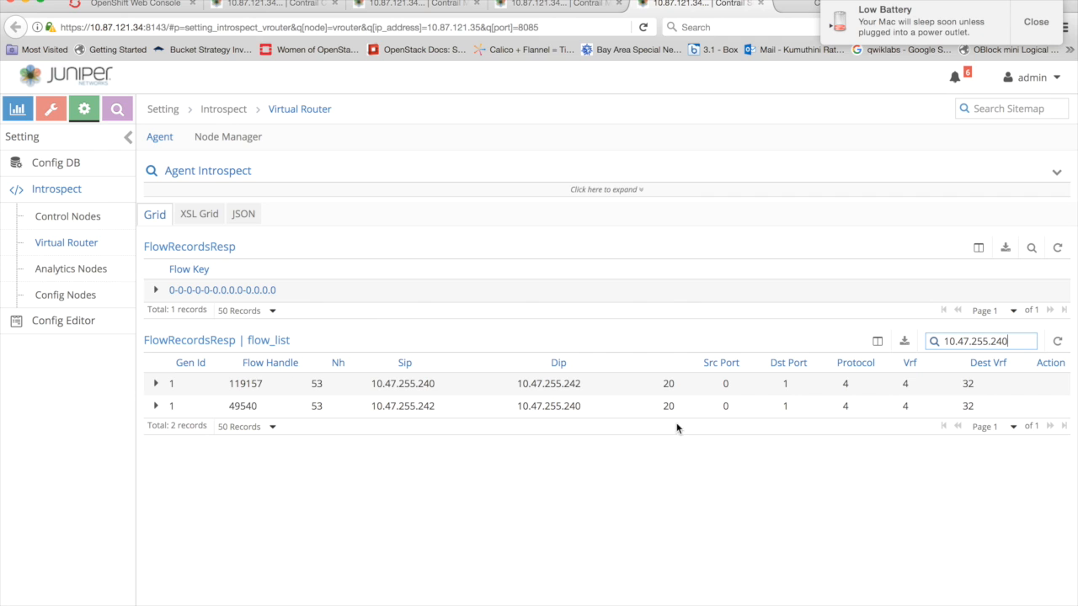
pyautogui.click(156, 384)
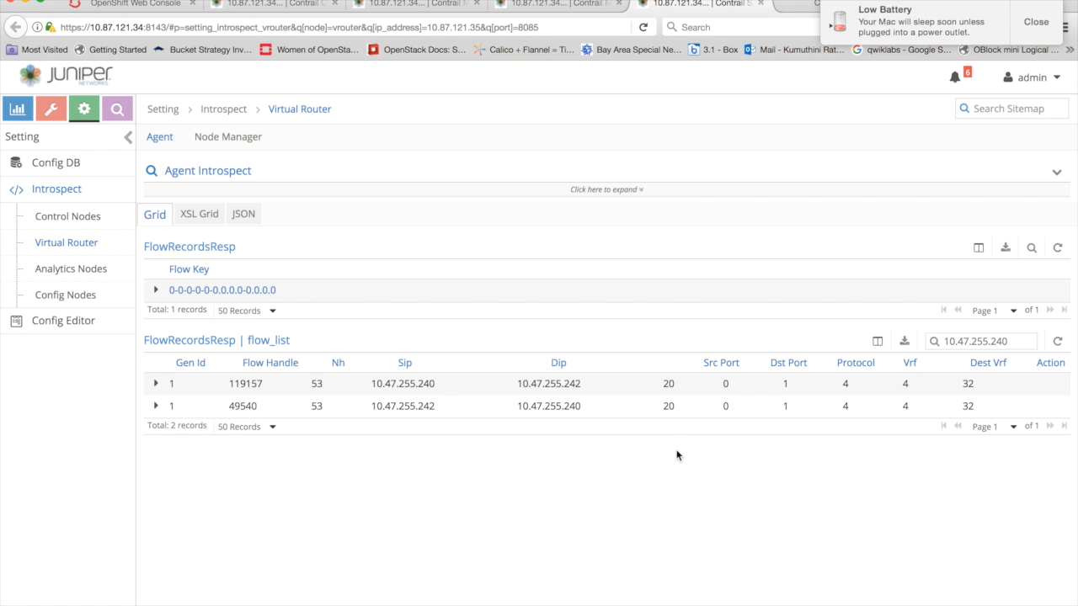
pyautogui.hscroll(10, 713, 446)
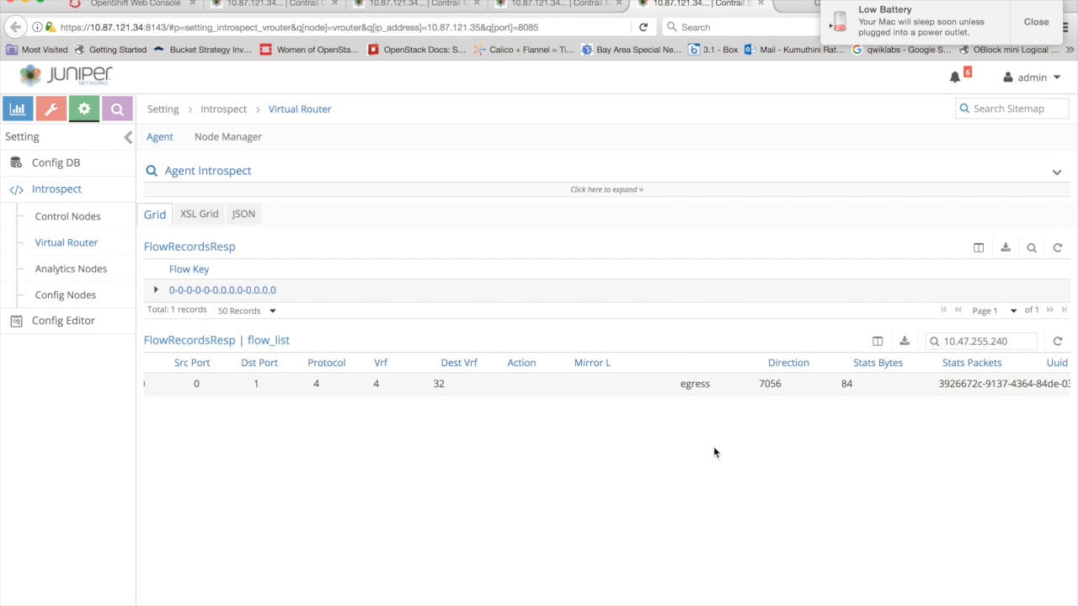
pyautogui.hscroll(8, 909, 401)
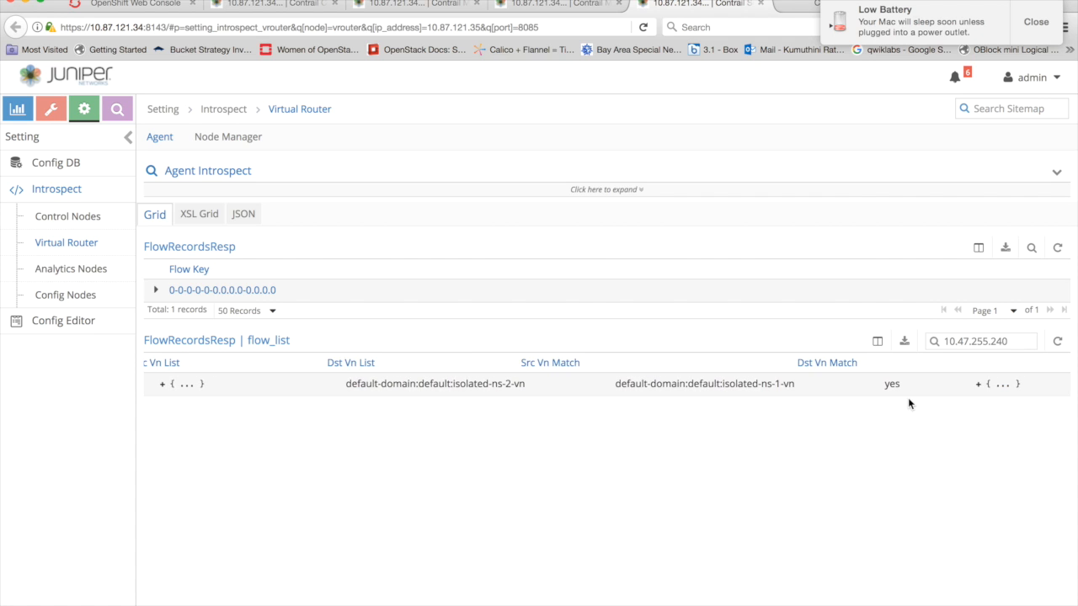
pyautogui.hscroll(5, 907, 397)
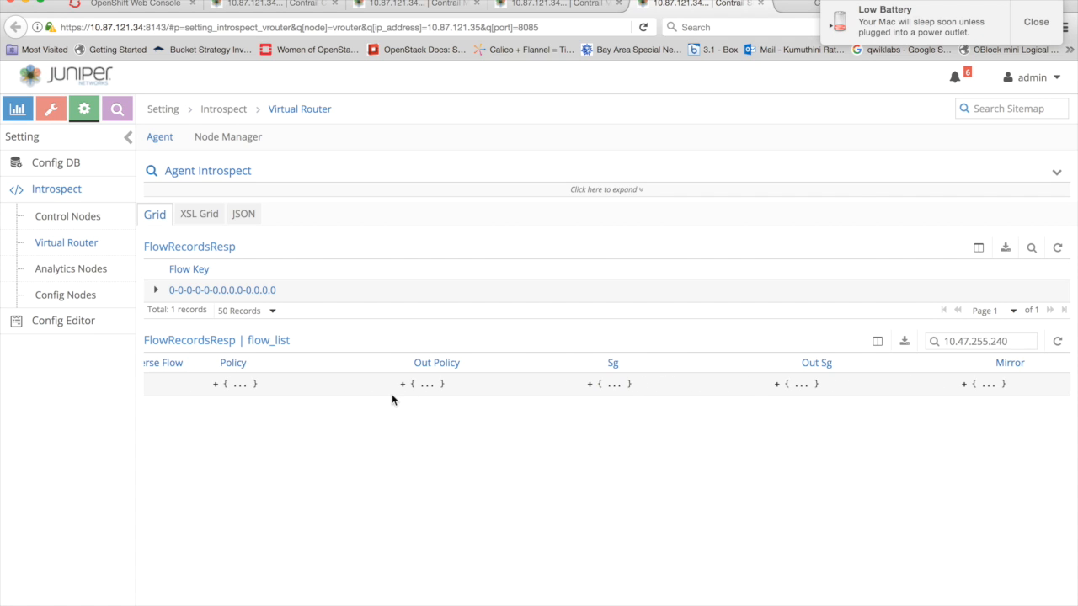
# - Expand the policy entry of the flow from 10.47.255.240 to 10.47.255.242, review the record's other columns, and open and collapse its details
pyautogui.hscroll(-8, 392, 399)
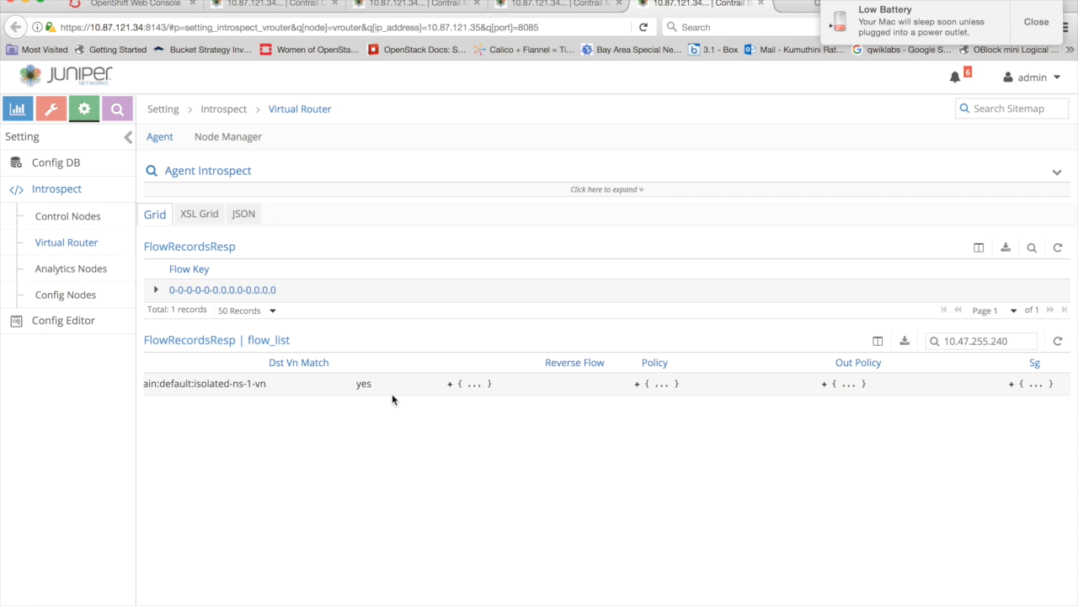
pyautogui.click(644, 383)
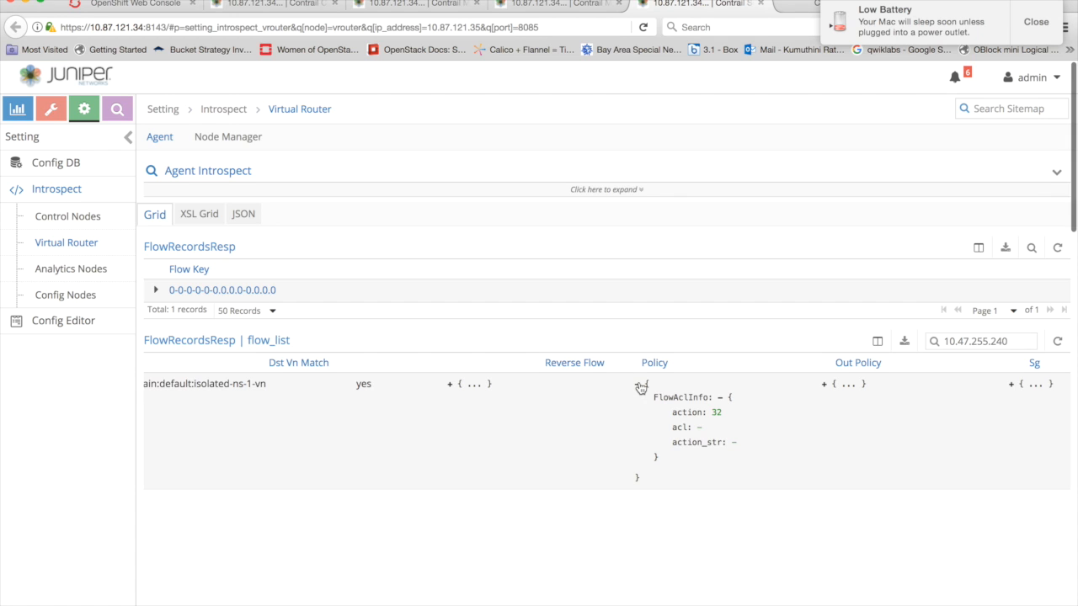
pyautogui.hscroll(-10, 383, 436)
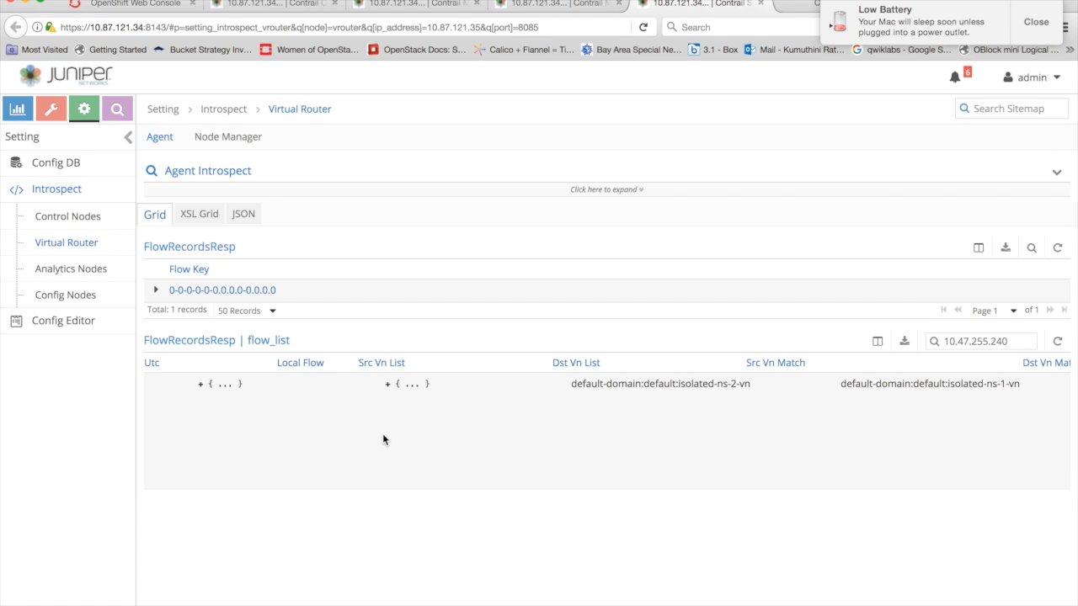
pyautogui.hscroll(-8, 383, 439)
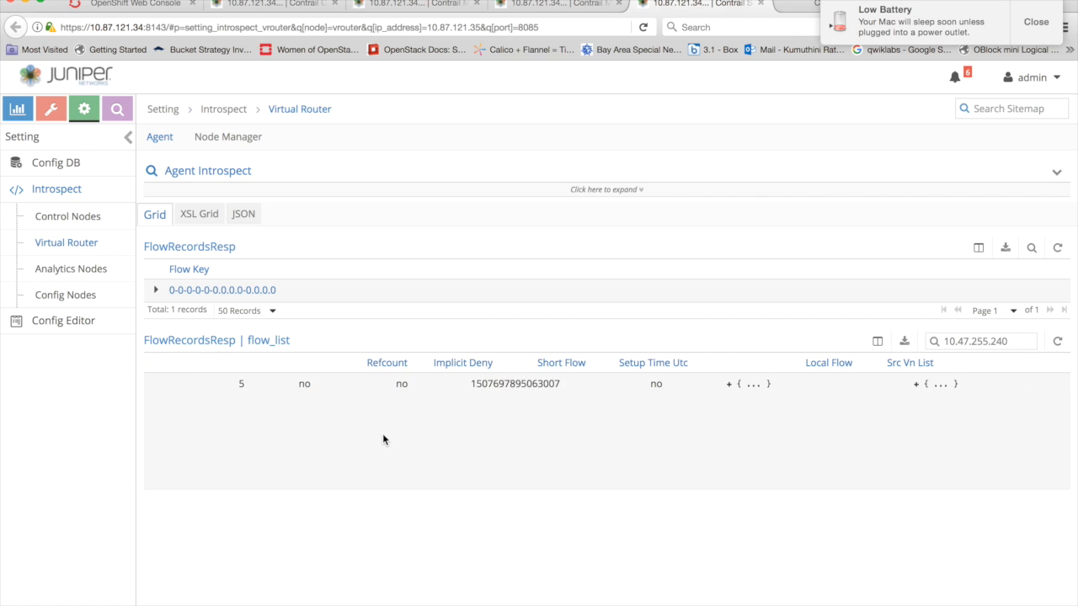
pyautogui.hscroll(-10, 383, 438)
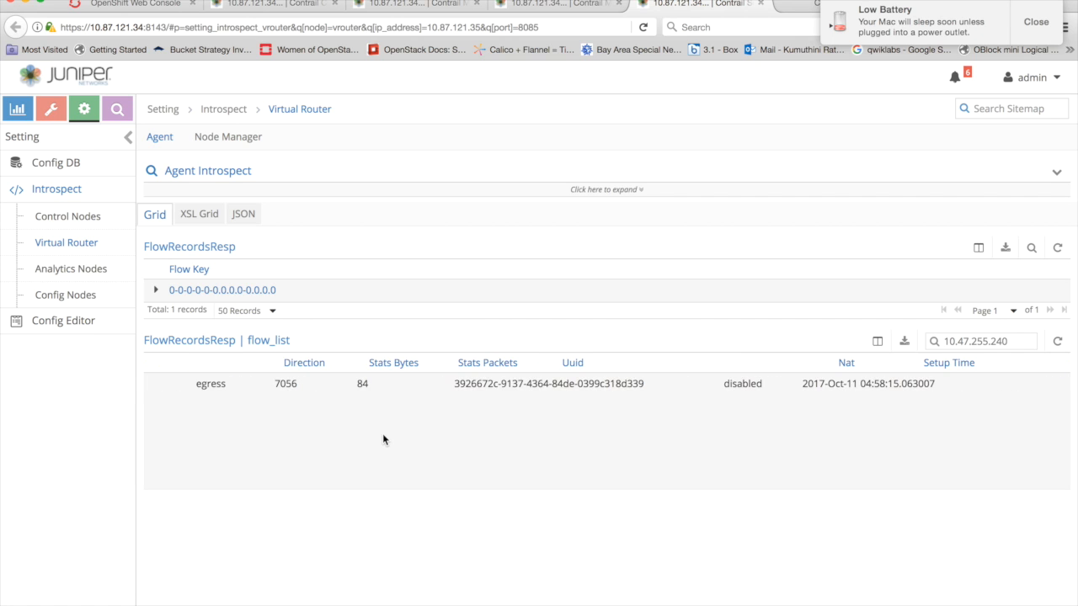
pyautogui.hscroll(-8, 382, 439)
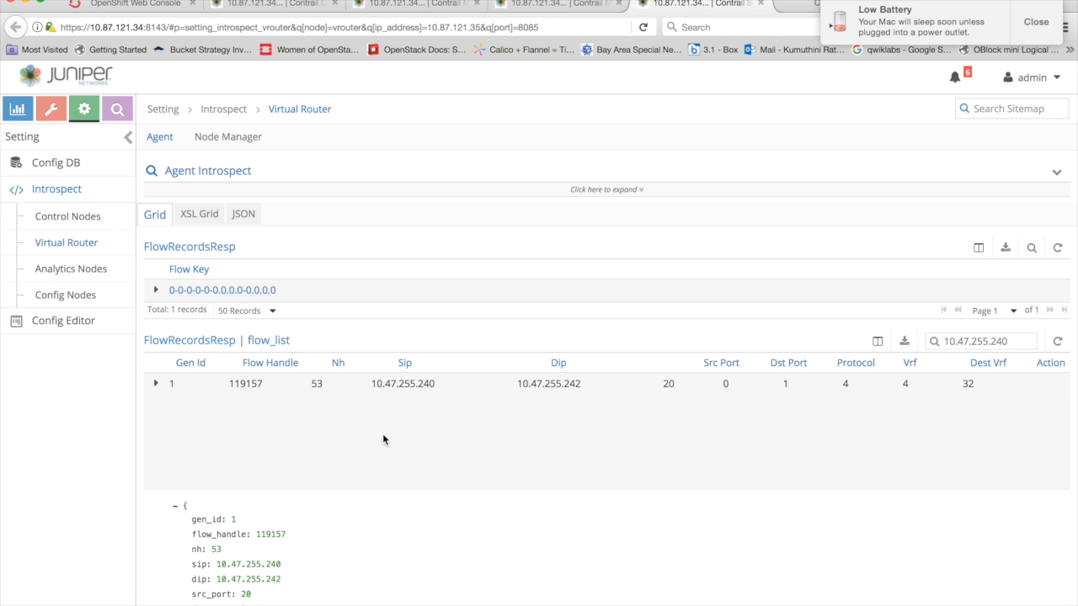
pyautogui.click(155, 385)
pyautogui.click(156, 384)
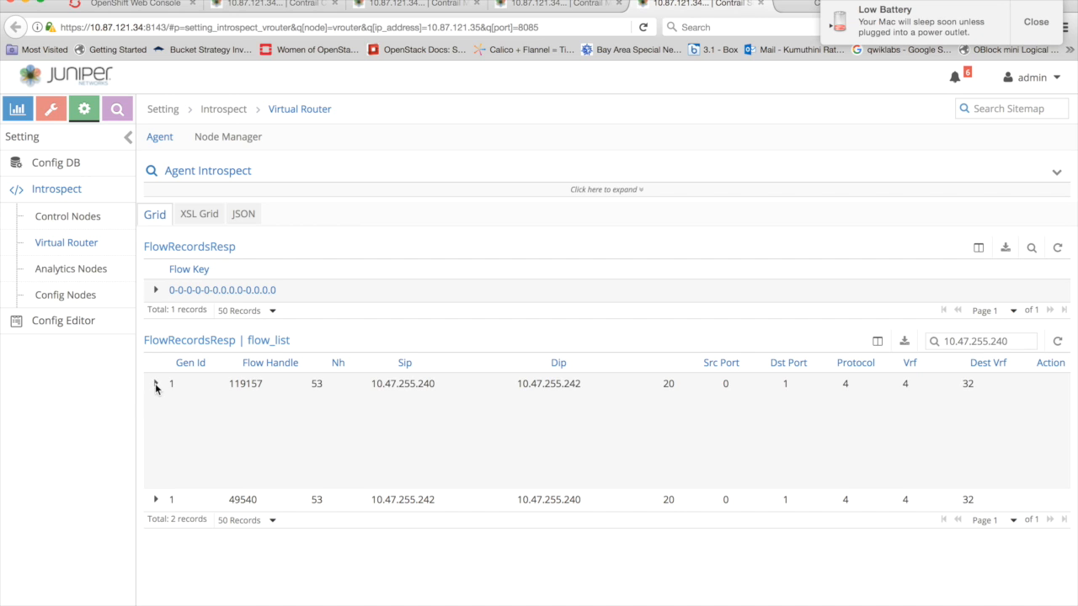
# - Open the details of the flow from 10.47.255.242 to 10.47.255.240 and examine its direction and source and destination virtual networks
pyautogui.click(156, 501)
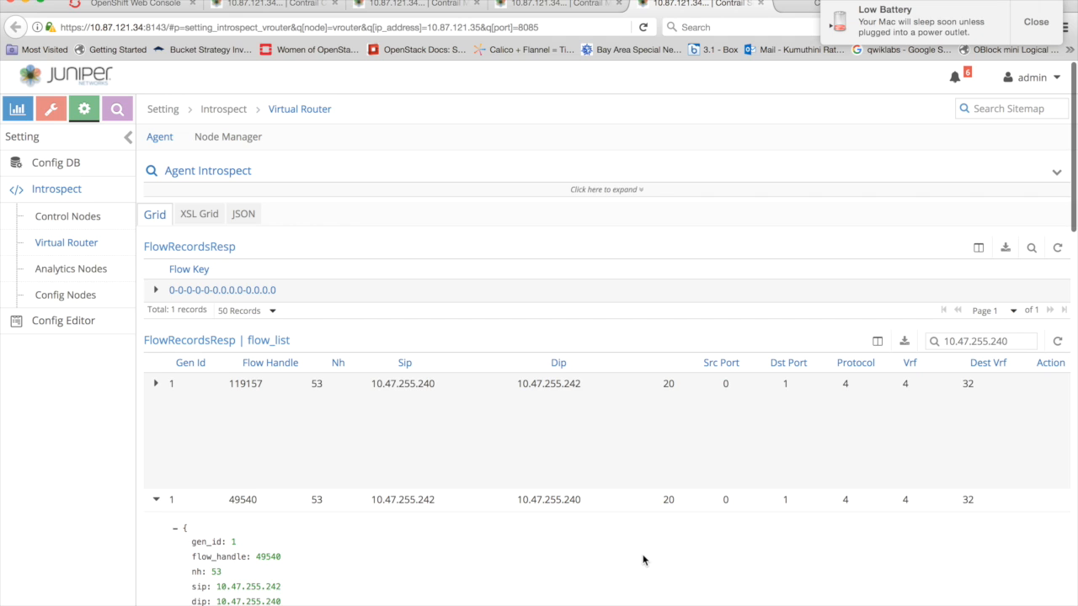
pyautogui.hscroll(3, 642, 559)
pyautogui.hscroll(-3, 303, 437)
pyautogui.scroll(-2, 376, 522)
pyautogui.scroll(-5, 375, 517)
pyautogui.scroll(-2, 375, 522)
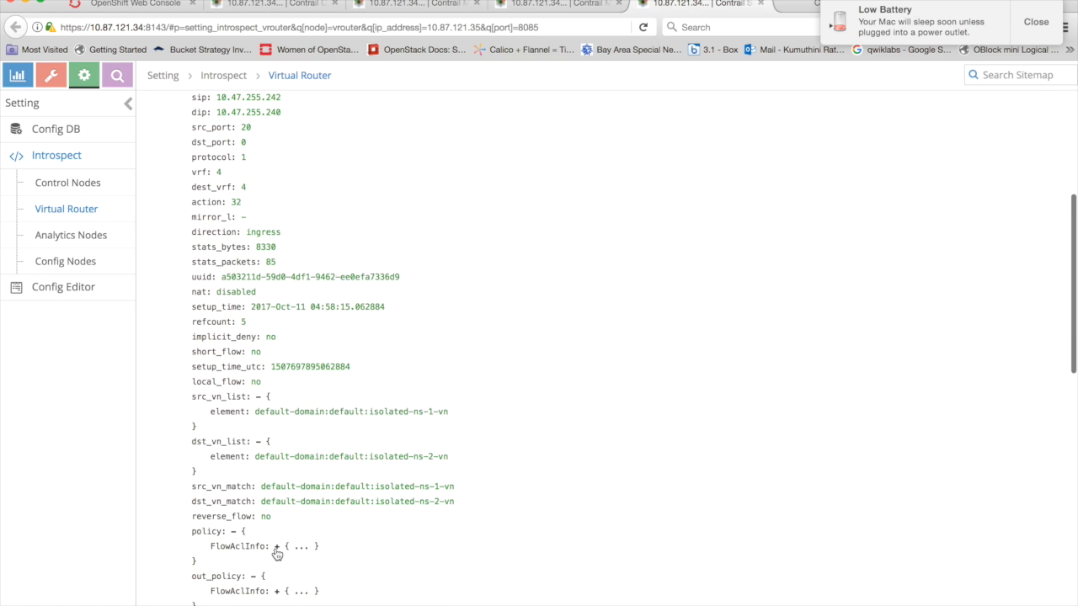
# - Expand the policy's FlowAclInfo in the flow details, highlight the ACL UUID and reveal the ActionStr action
pyautogui.click(276, 546)
pyautogui.scroll(-6, 493, 546)
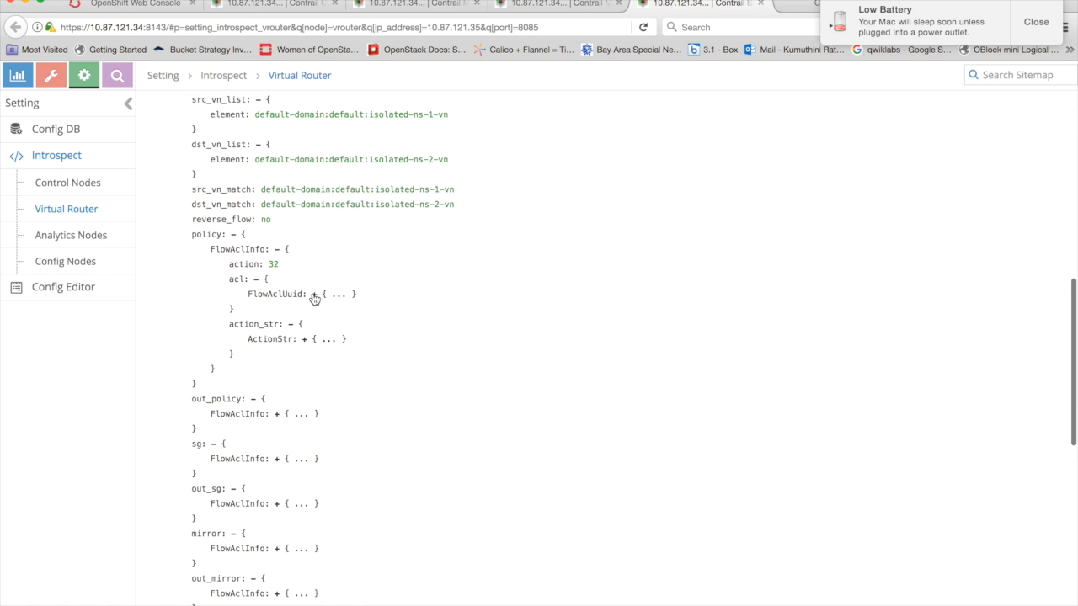
pyautogui.click(313, 295)
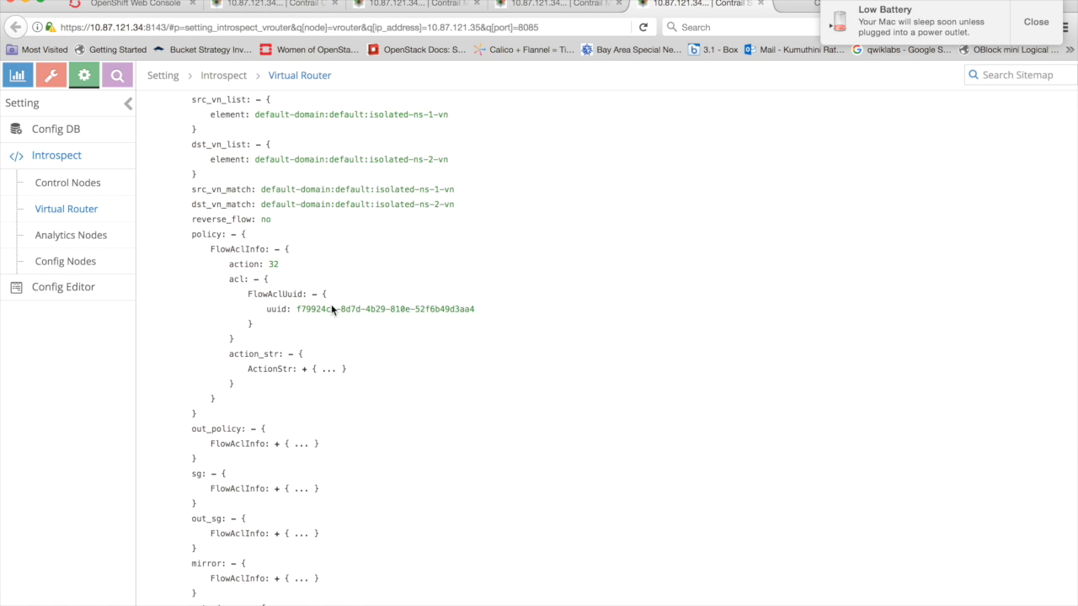
pyautogui.click(343, 309)
pyautogui.moveTo(297, 309); pyautogui.dragTo(327, 309)
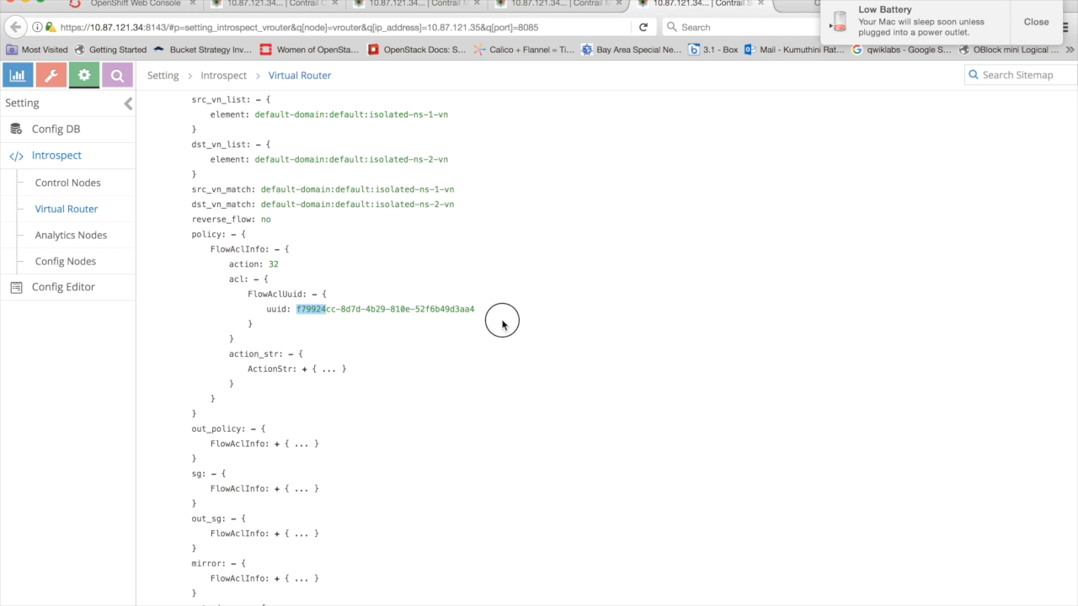
pyautogui.moveTo(502, 322); pyautogui.dragTo(502, 320)
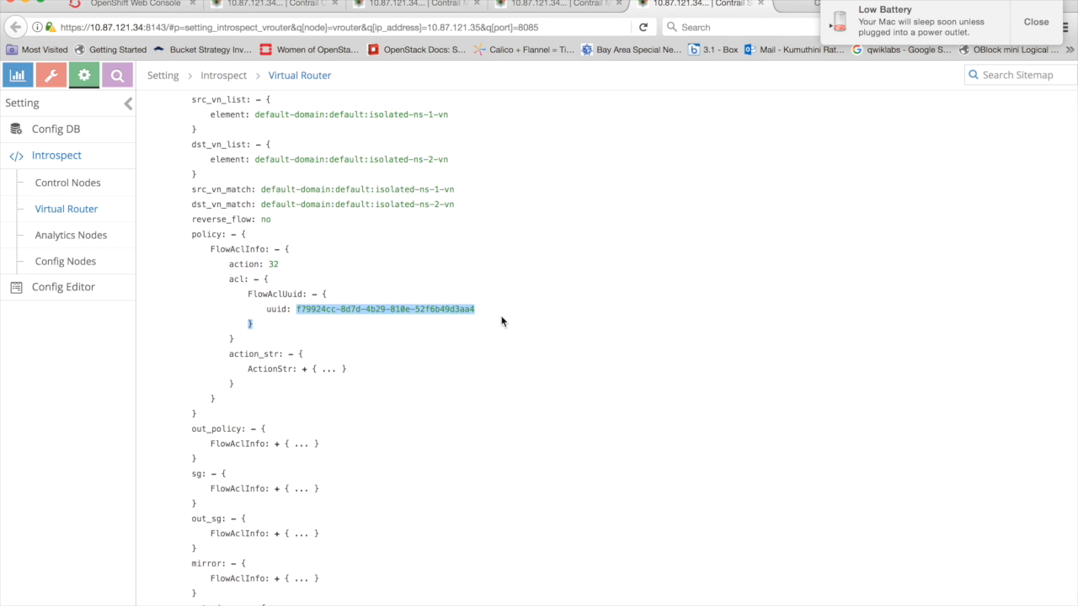
pyautogui.click(303, 370)
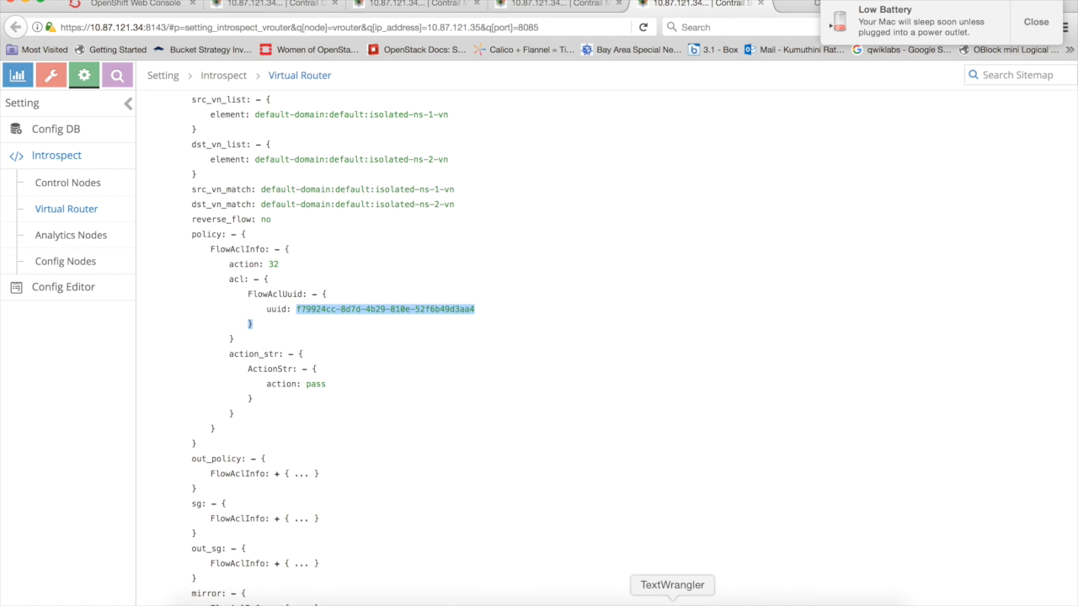
pyautogui.click(800, 604)
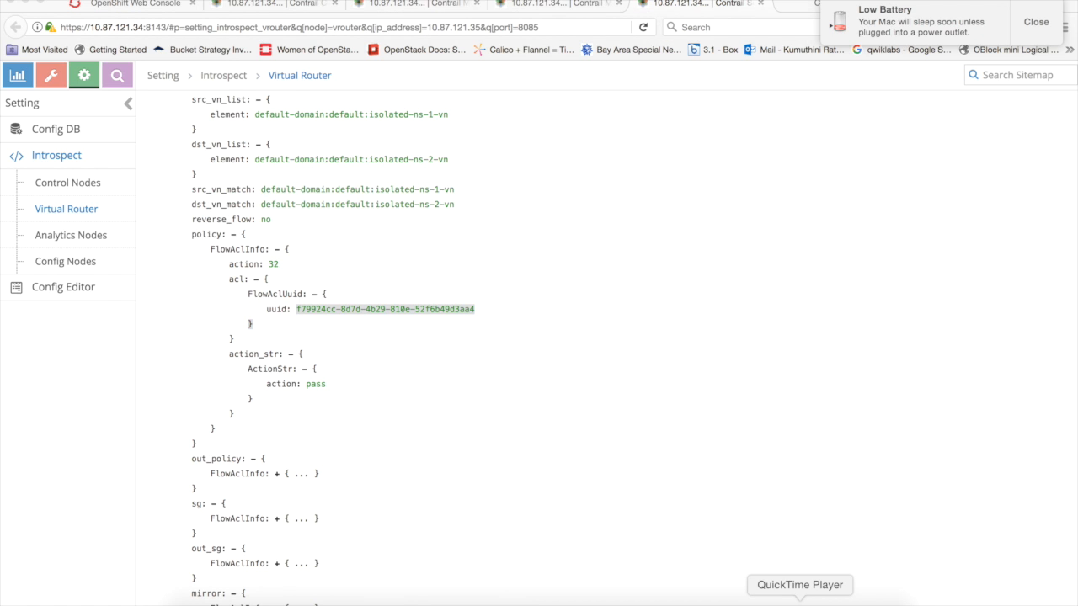